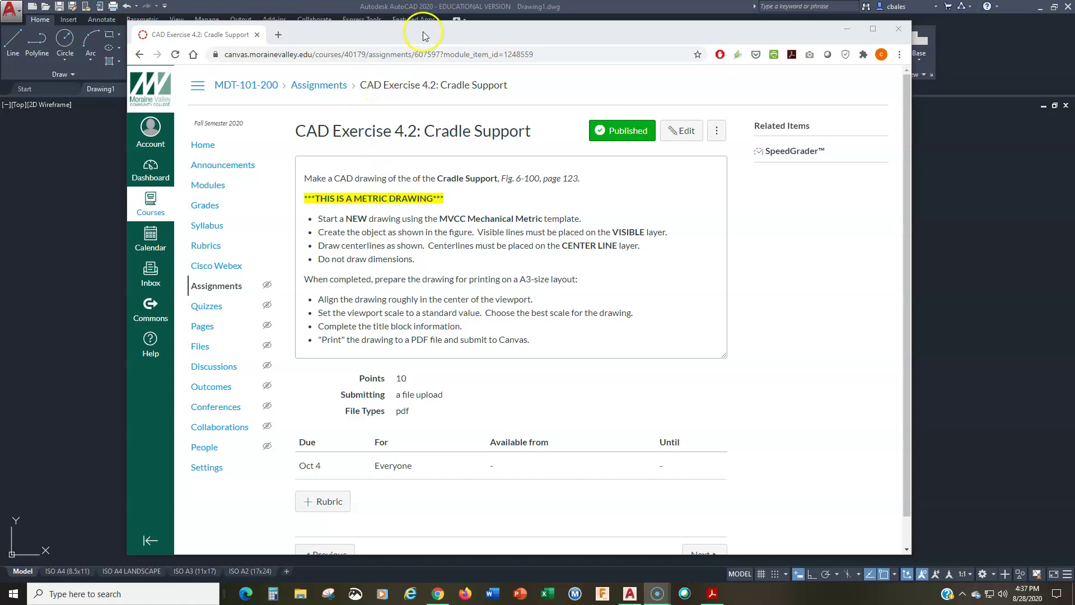
In AutoCAD, close Drawing1 and start a new drawing from the 2020 MVCC Mechanical-METRIC.dwt template.
{"action": "left_click_drag", "start_coordinate": [419, 31], "coordinate": [976, 25]}
{"action": "key", "text": "alt+Tab"}
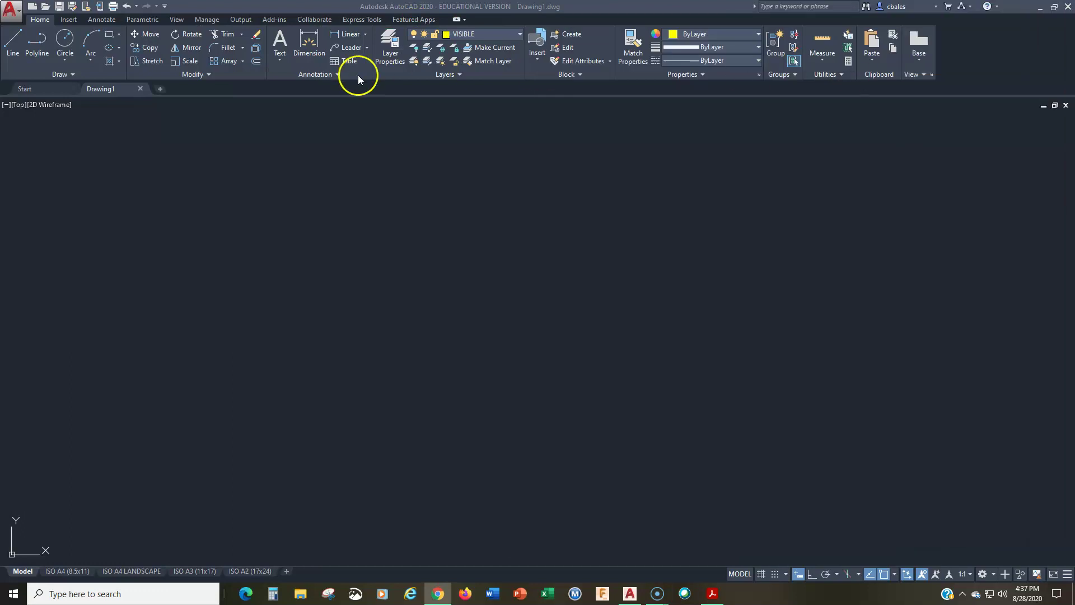
{"action": "left_click", "coordinate": [140, 88]}
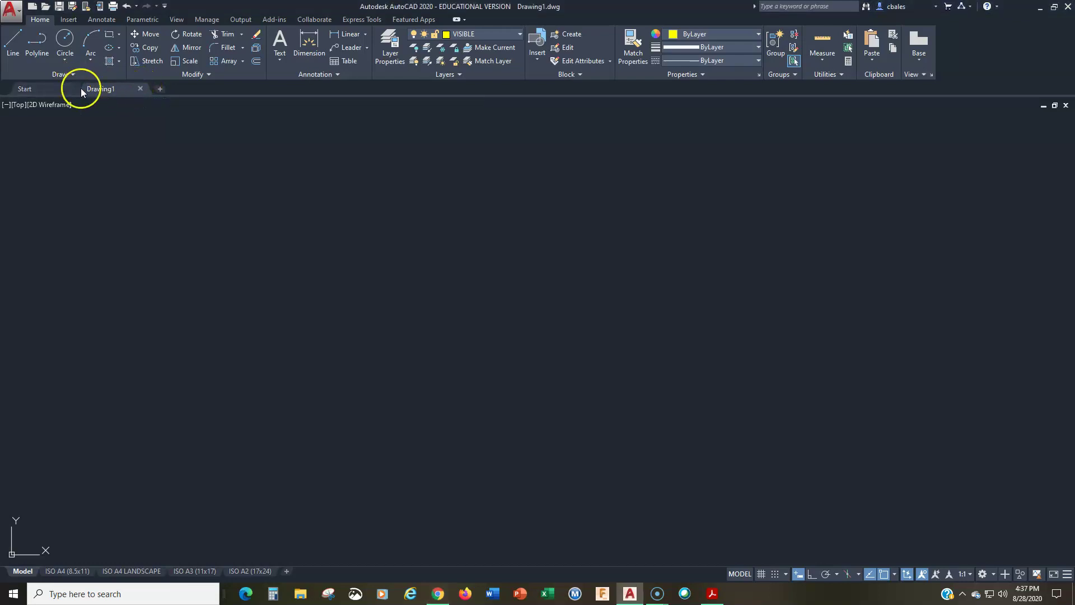
{"action": "left_click", "coordinate": [140, 90]}
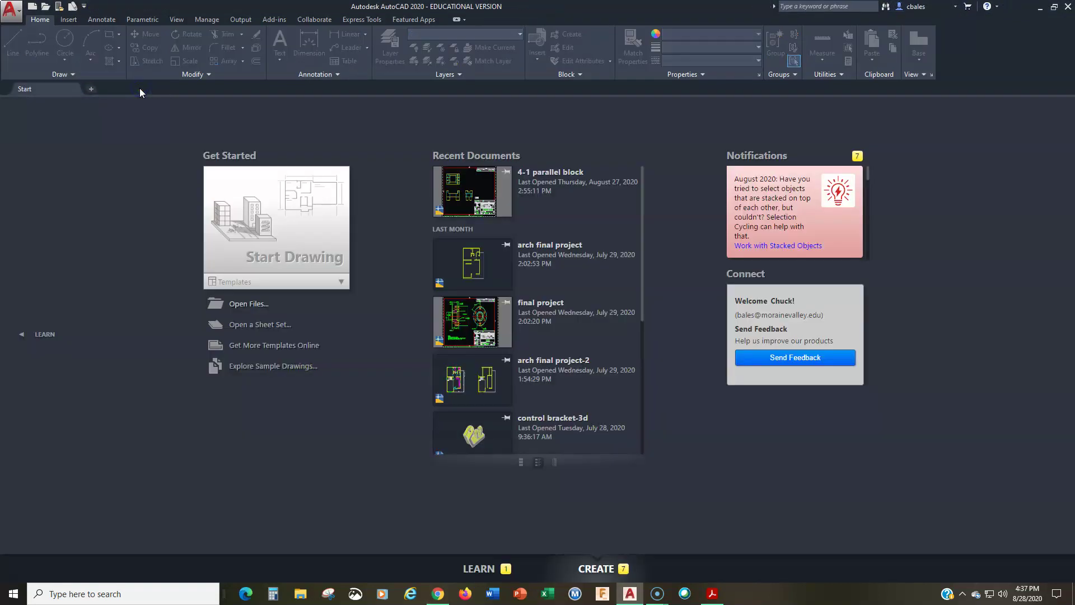
{"action": "left_click", "coordinate": [235, 285]}
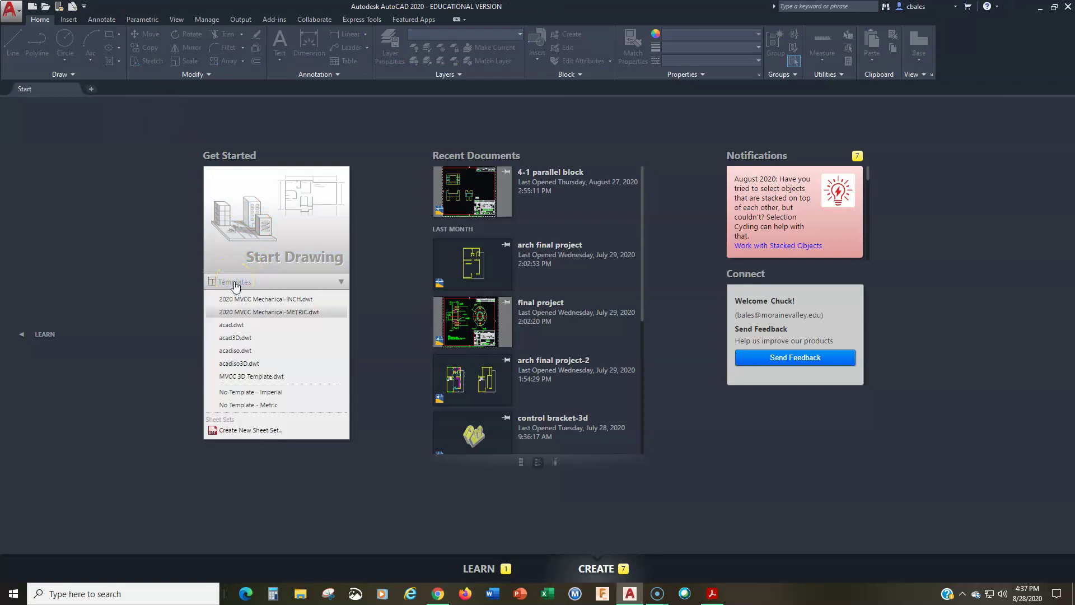
{"action": "left_click", "coordinate": [271, 316]}
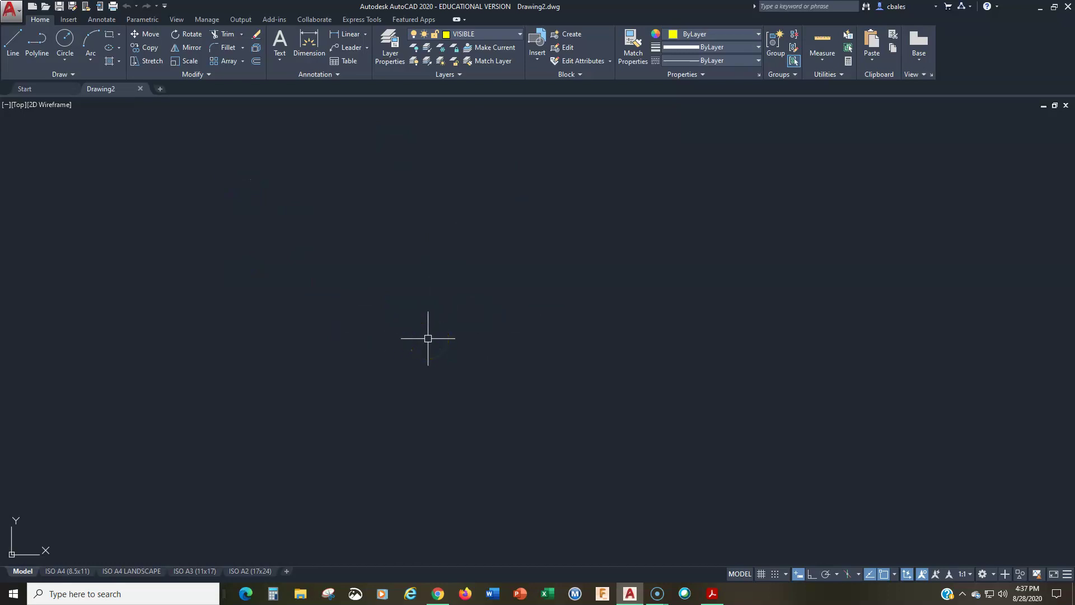
{"action": "left_click", "coordinate": [94, 96]}
{"action": "left_click", "coordinate": [25, 132]}
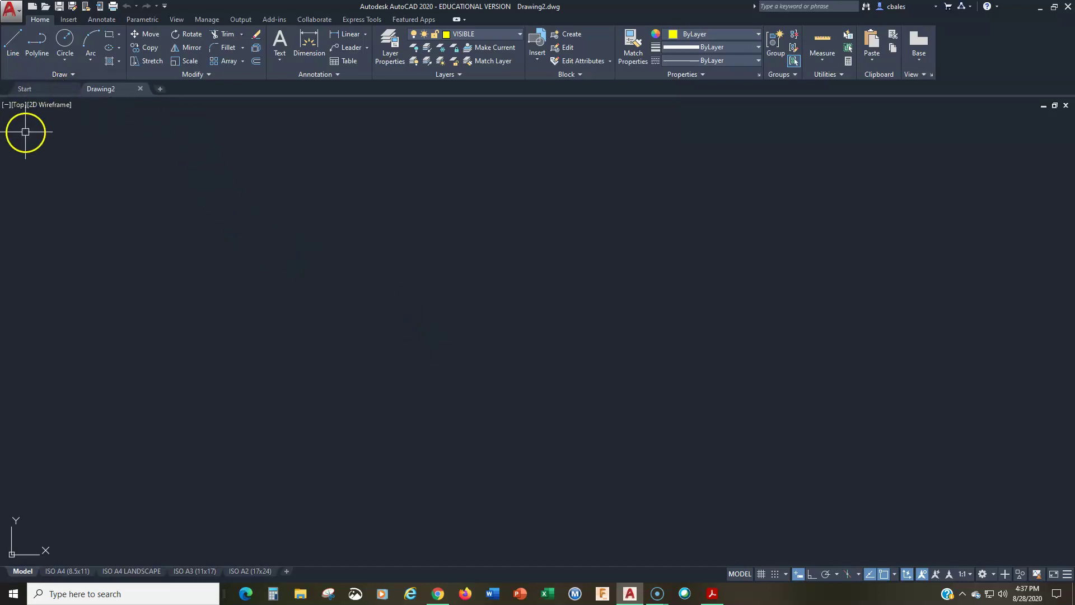
Draw the front view's left edge as a 60 mm line straight down, with polar tracking turned on.
{"action": "left_click", "coordinate": [11, 40]}
{"action": "left_click", "coordinate": [270, 295]}
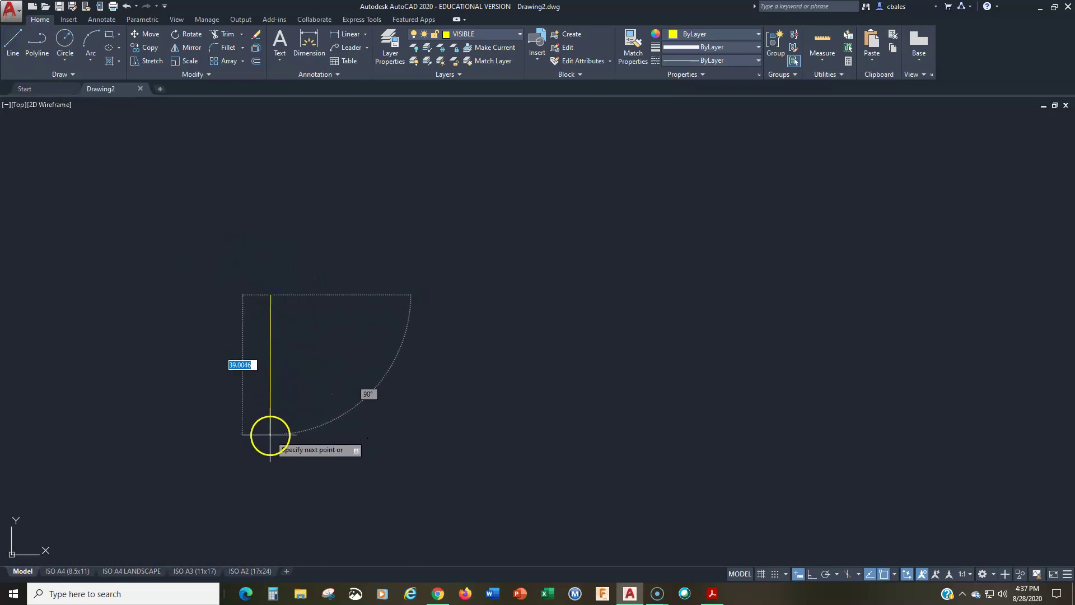
{"action": "left_click", "coordinate": [836, 574]}
{"action": "left_click", "coordinate": [828, 575]}
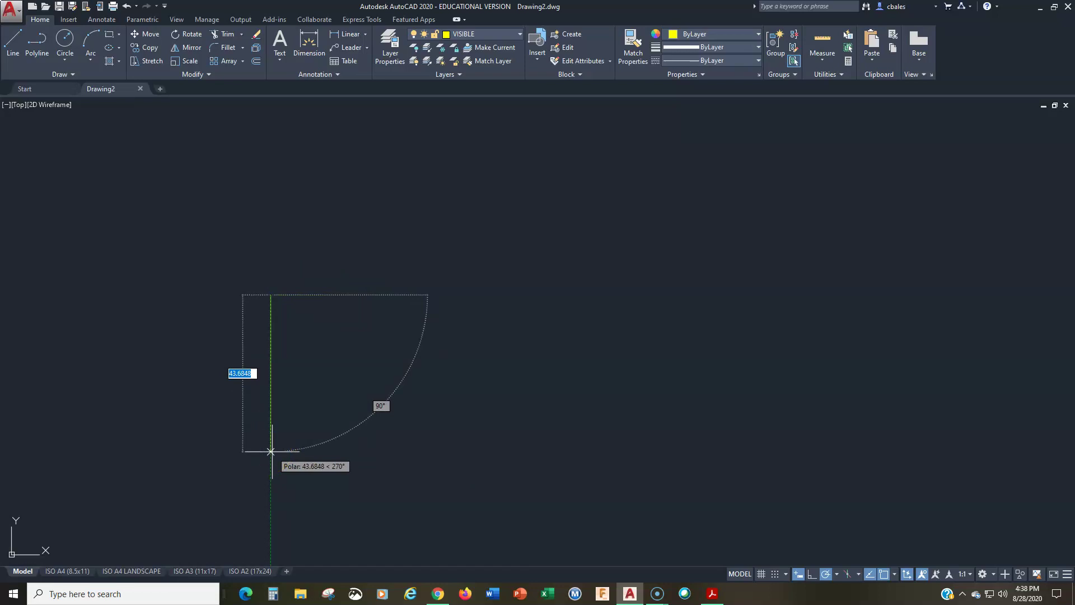
{"action": "type", "text": "60"}
{"action": "key", "text": "Return"}
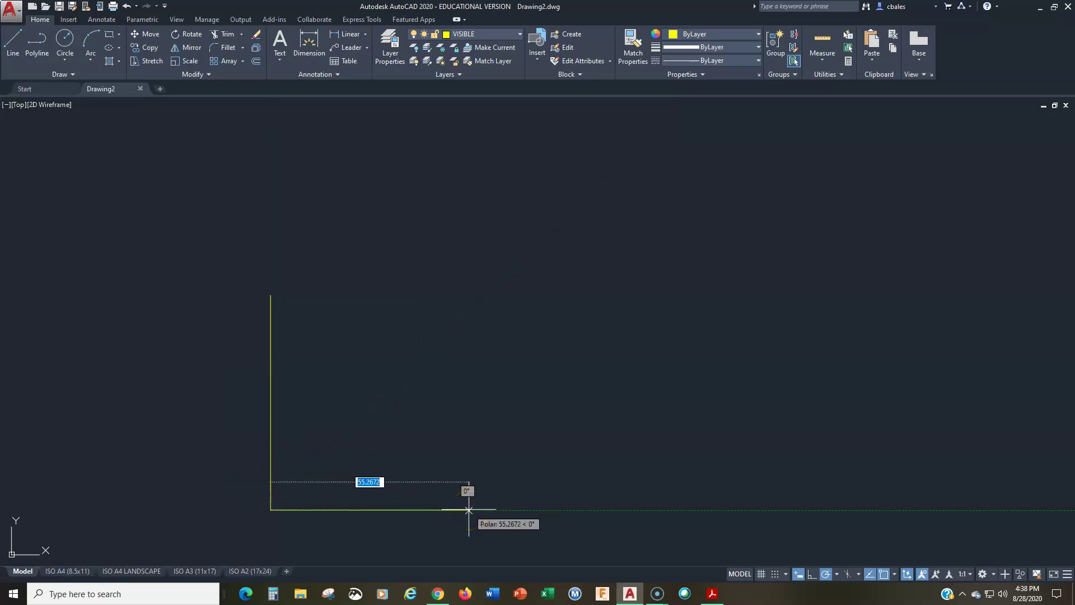
Complete the L-shaped front view outline with a 100 mm base, a short right edge, an 80 mm ledge and the closed upright.
{"action": "type", "text": "100"}
{"action": "key", "text": "Return"}
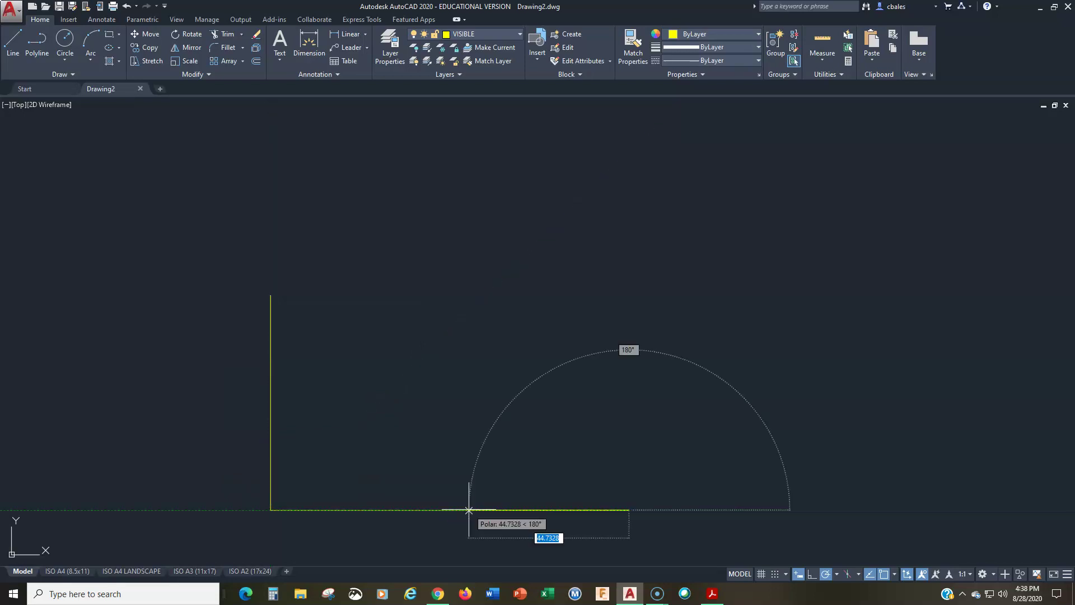
{"action": "left_click", "coordinate": [629, 438]}
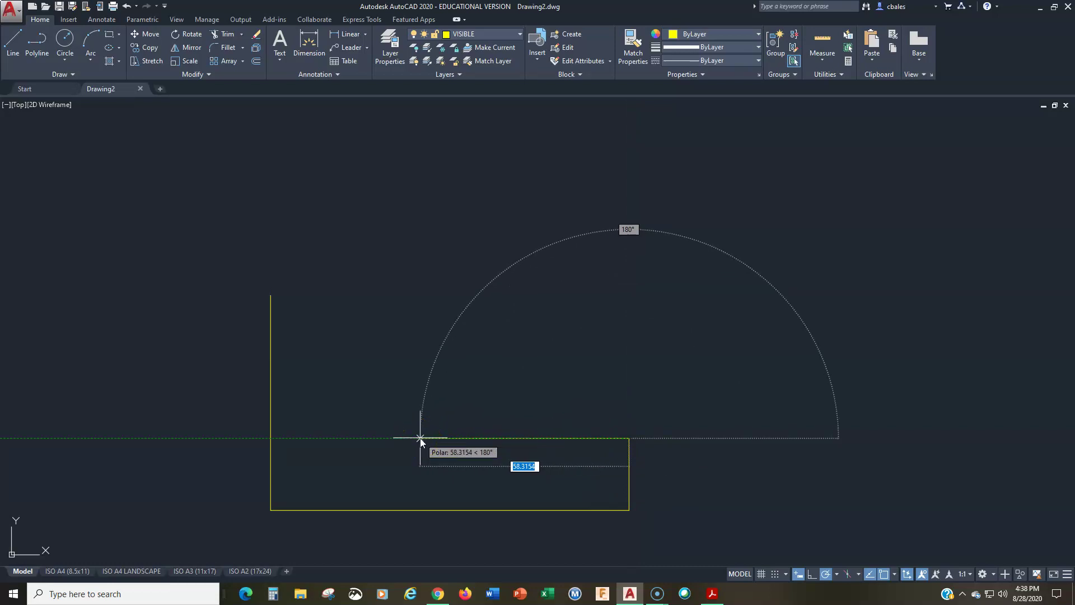
{"action": "type", "text": "80"}
{"action": "key", "text": "Return"}
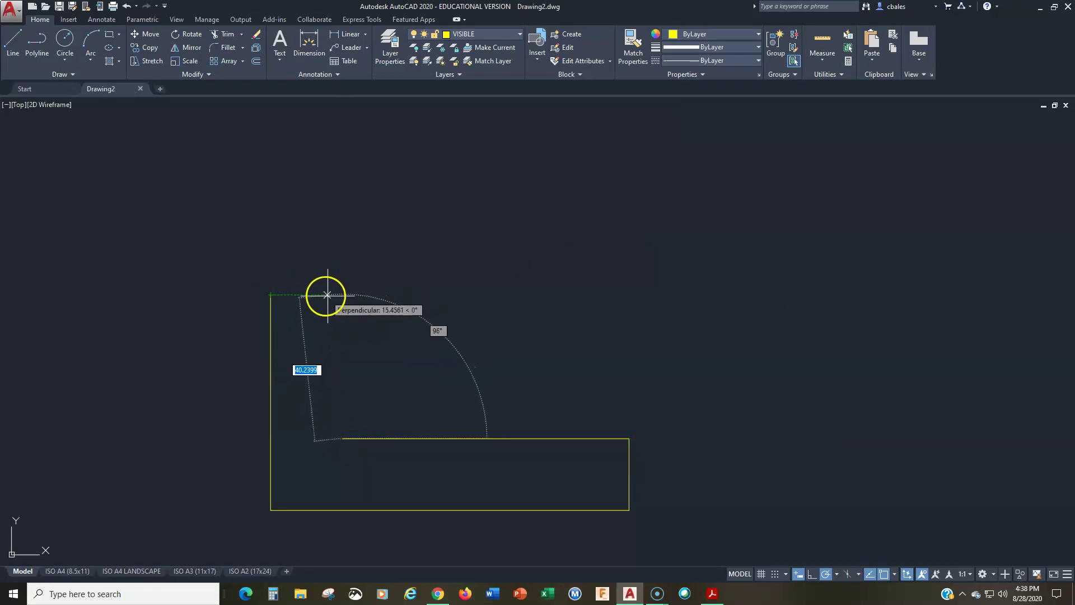
{"action": "left_click", "coordinate": [341, 295]}
{"action": "left_click", "coordinate": [271, 295]}
{"action": "key", "text": "Return"}
Offset the front view's bottom edge upward to halfway up the base.
{"action": "middle_click_drag", "start_coordinate": [420, 444], "coordinate": [423, 468]}
{"action": "scroll", "coordinate": [423, 447], "scroll_direction": "down", "scroll_amount": 2}
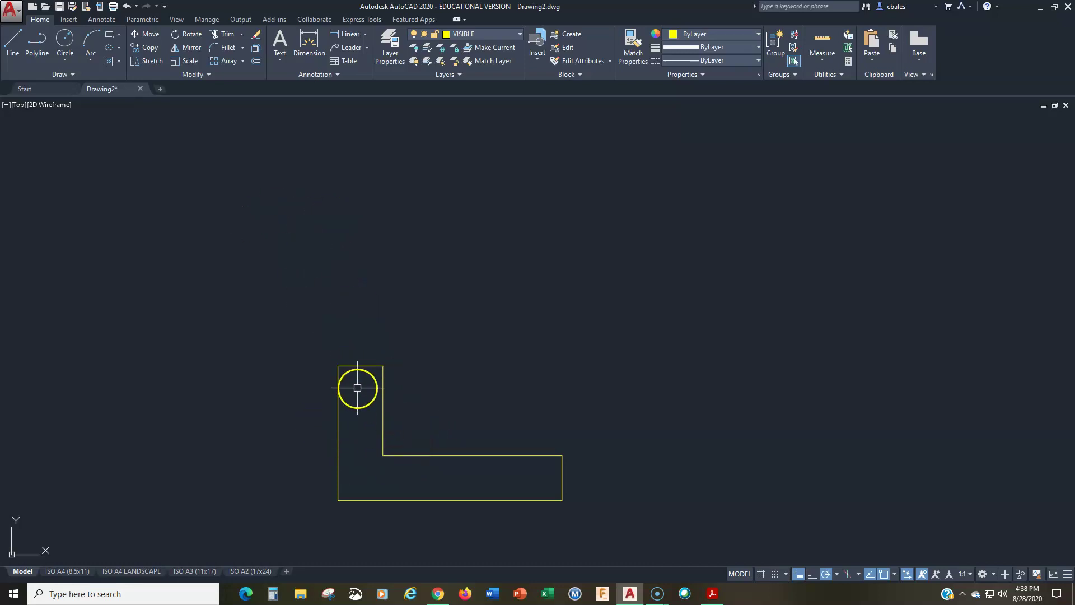
{"action": "type", "text": "o"}
{"action": "key", "text": "Return"}
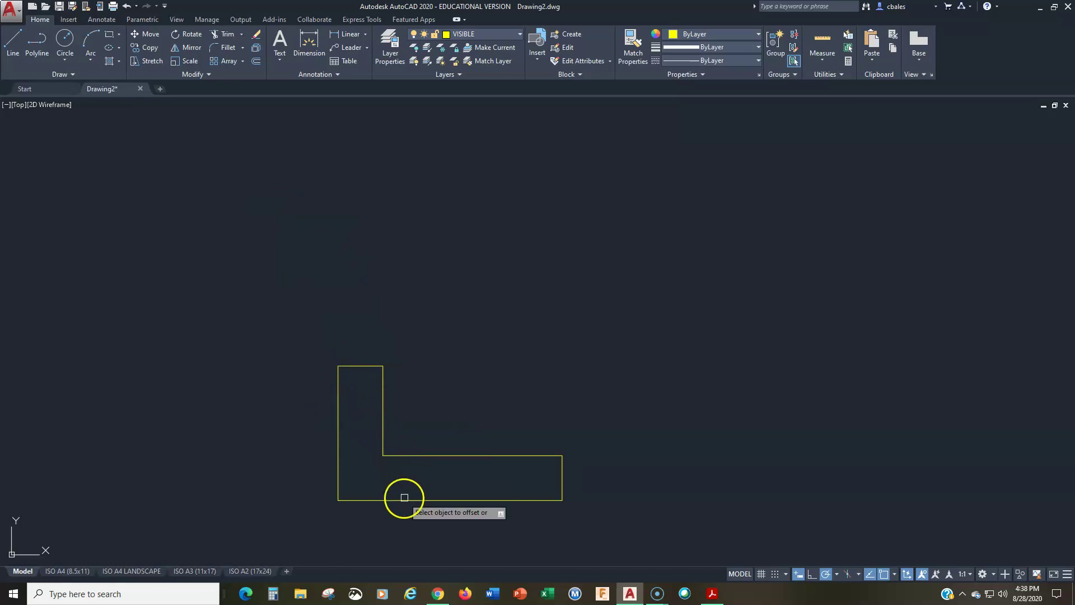
{"action": "left_click", "coordinate": [419, 500]}
{"action": "left_click", "coordinate": [428, 486]}
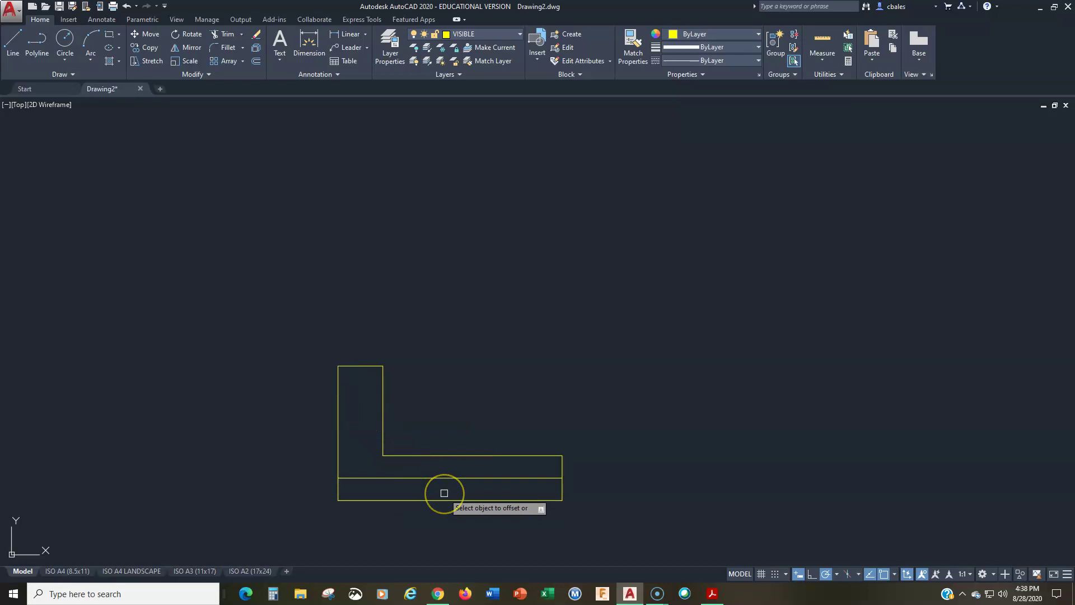
{"action": "key", "text": "Return"}
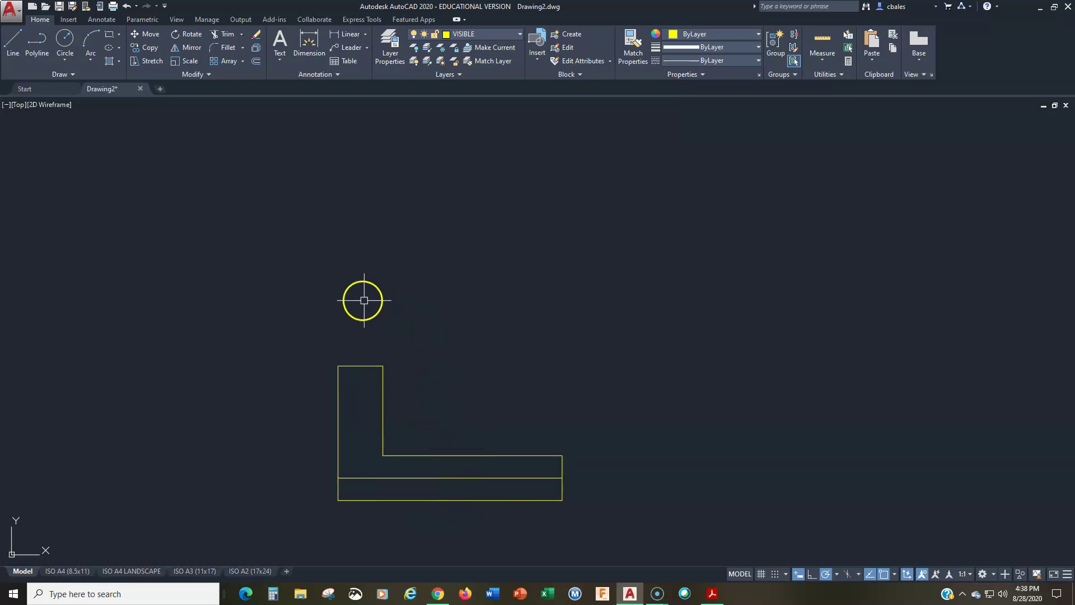
Draw the top view's rectangular outline above the front view, 60 mm deep and aligned with the front view's left and right edges.
{"action": "left_click", "coordinate": [15, 45]}
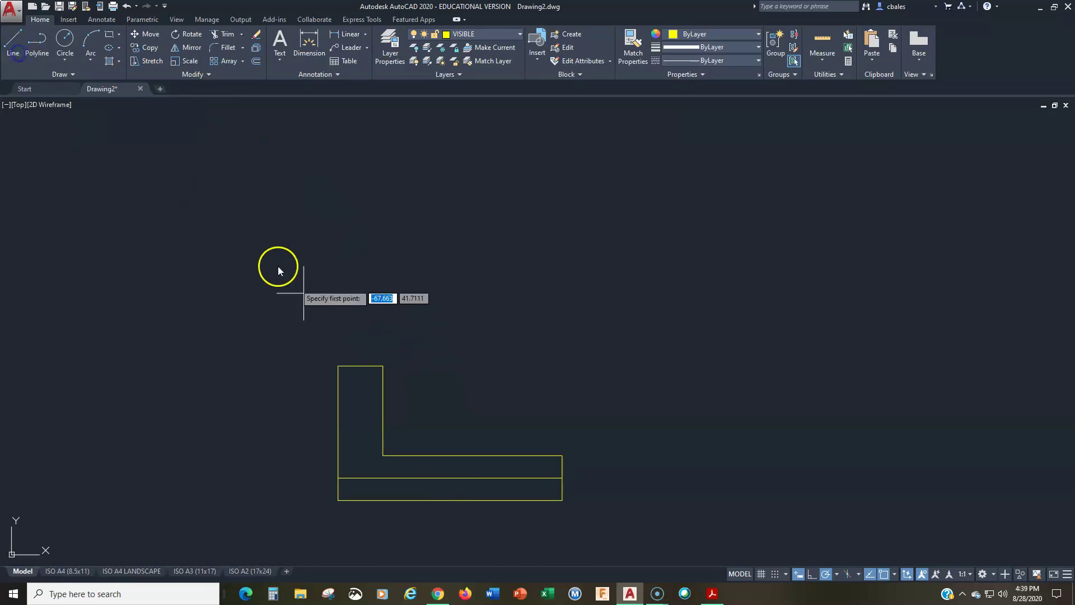
{"action": "left_click", "coordinate": [338, 303]}
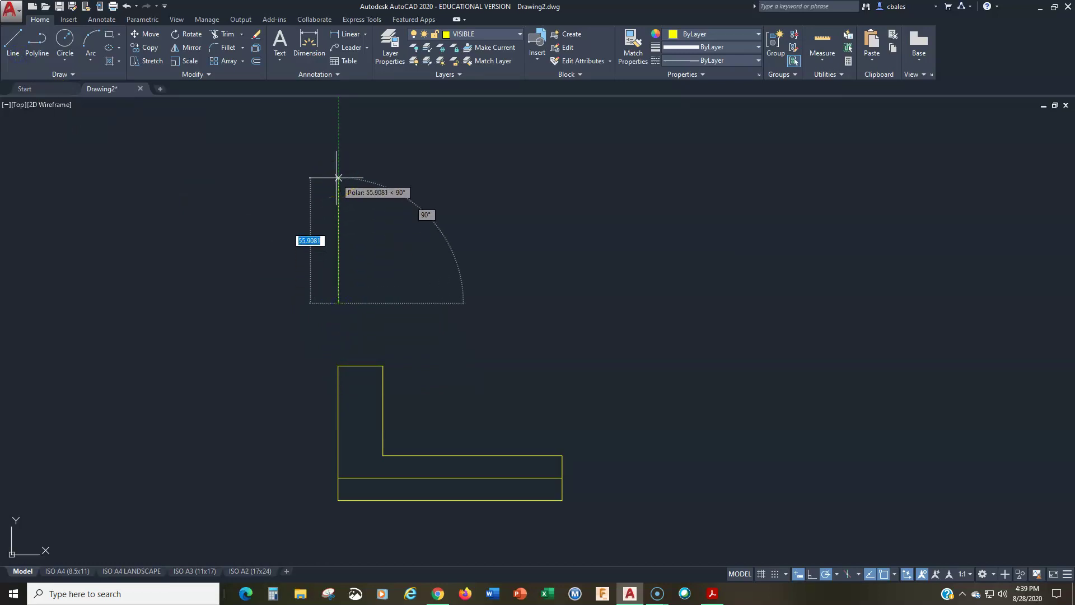
{"action": "left_click", "coordinate": [338, 168]}
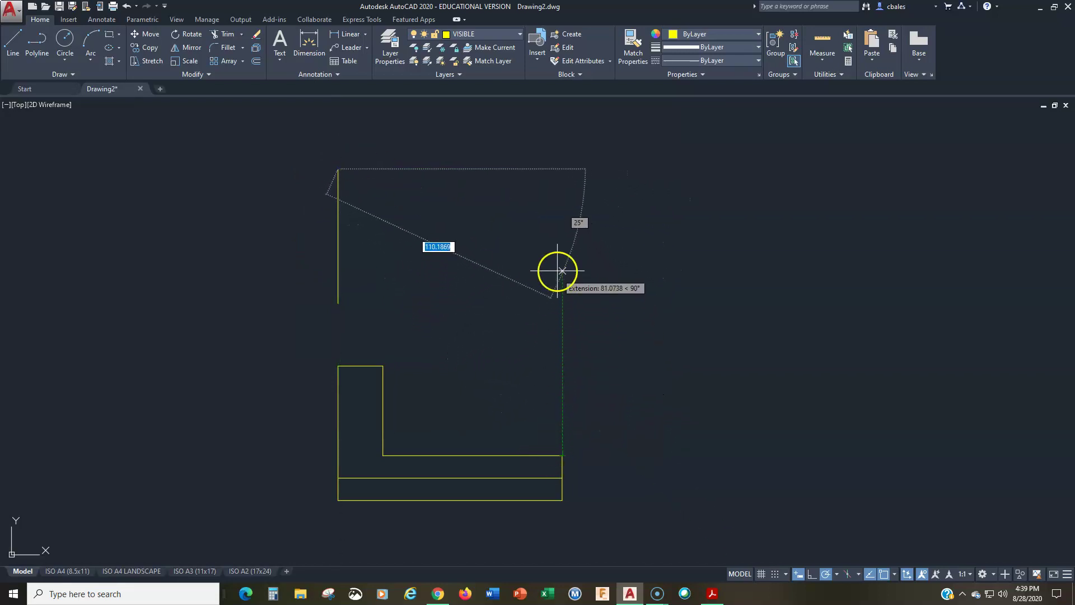
{"action": "left_click", "coordinate": [562, 168]}
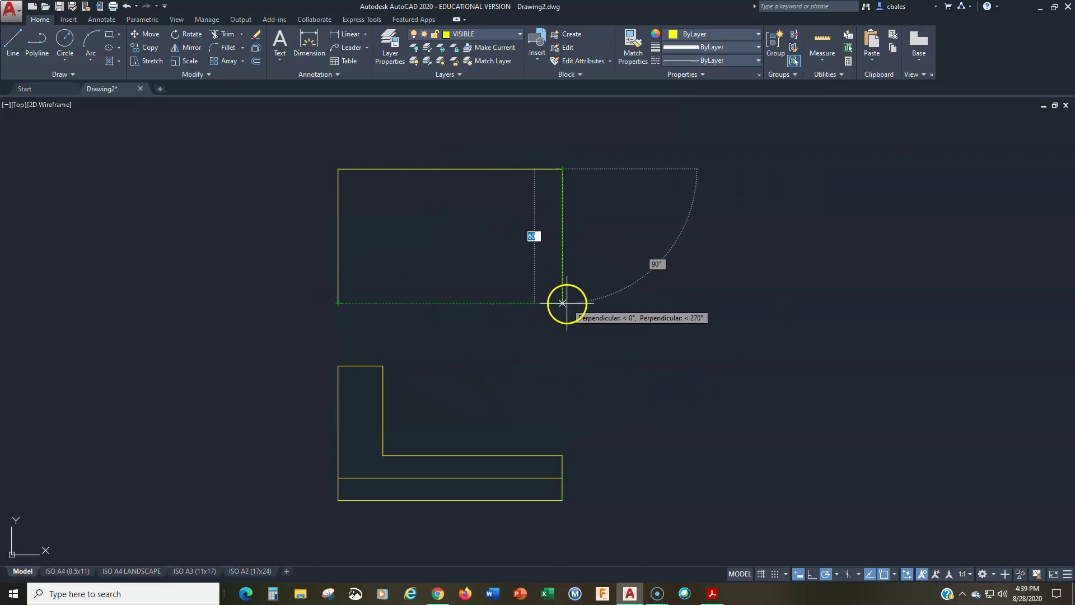
{"action": "left_click", "coordinate": [562, 303]}
{"action": "left_click", "coordinate": [338, 303]}
{"action": "right_click", "coordinate": [377, 336]}
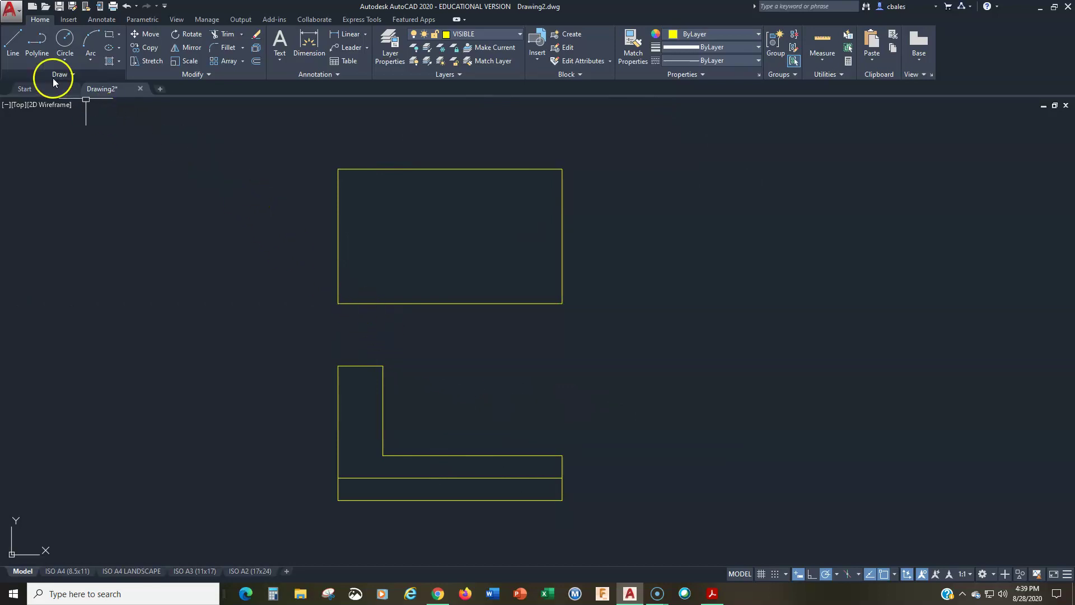
Draw a vertical line across the top view, aligned with the inner face of the front view's upright.
{"action": "left_click", "coordinate": [13, 45]}
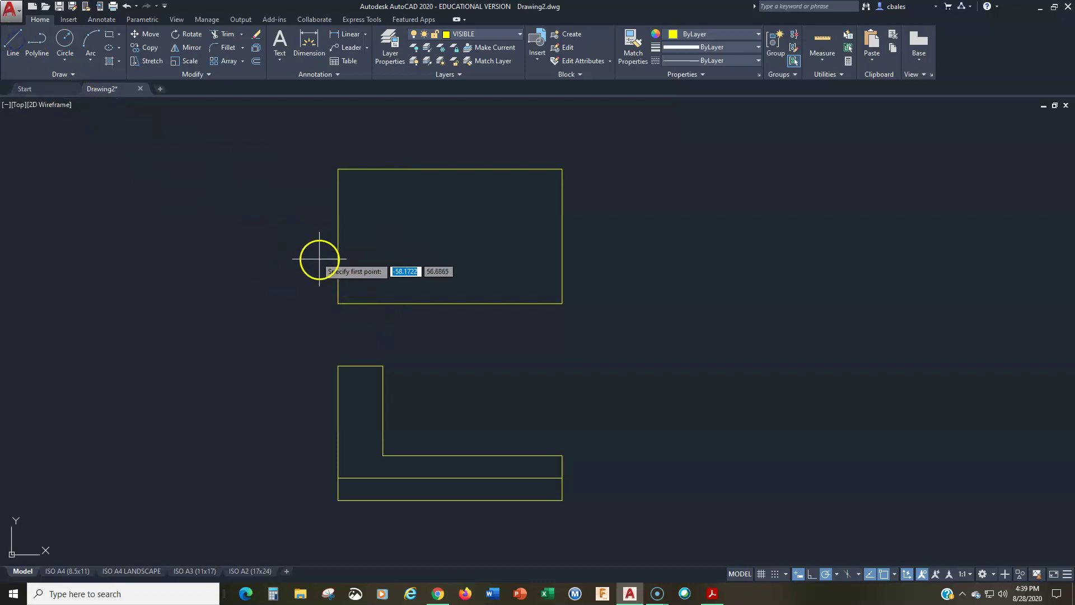
{"action": "left_click", "coordinate": [383, 303]}
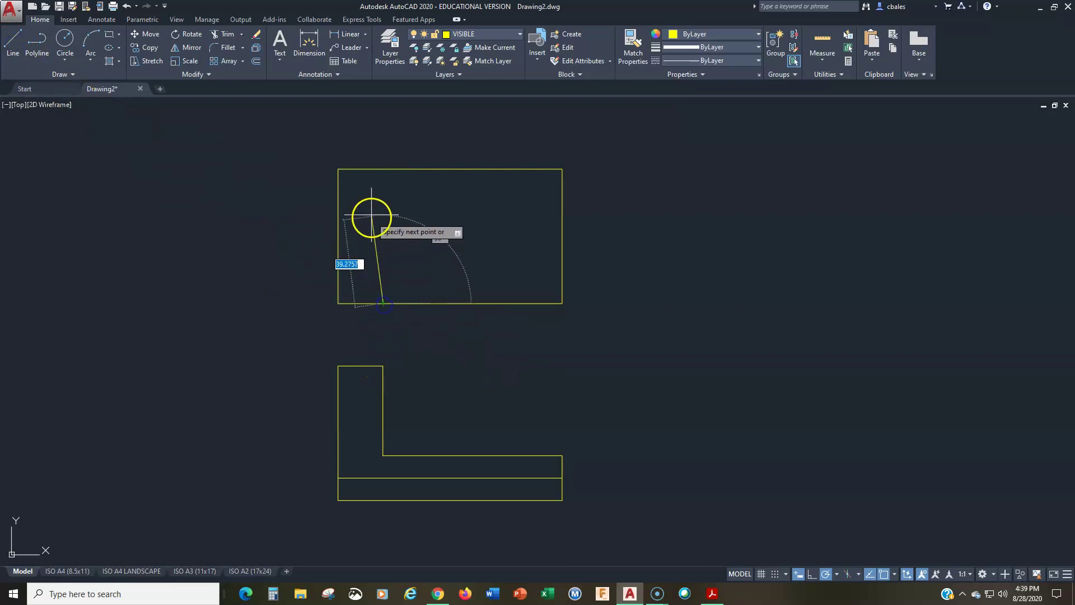
{"action": "left_click", "coordinate": [384, 169]}
{"action": "key", "text": "Escape"}
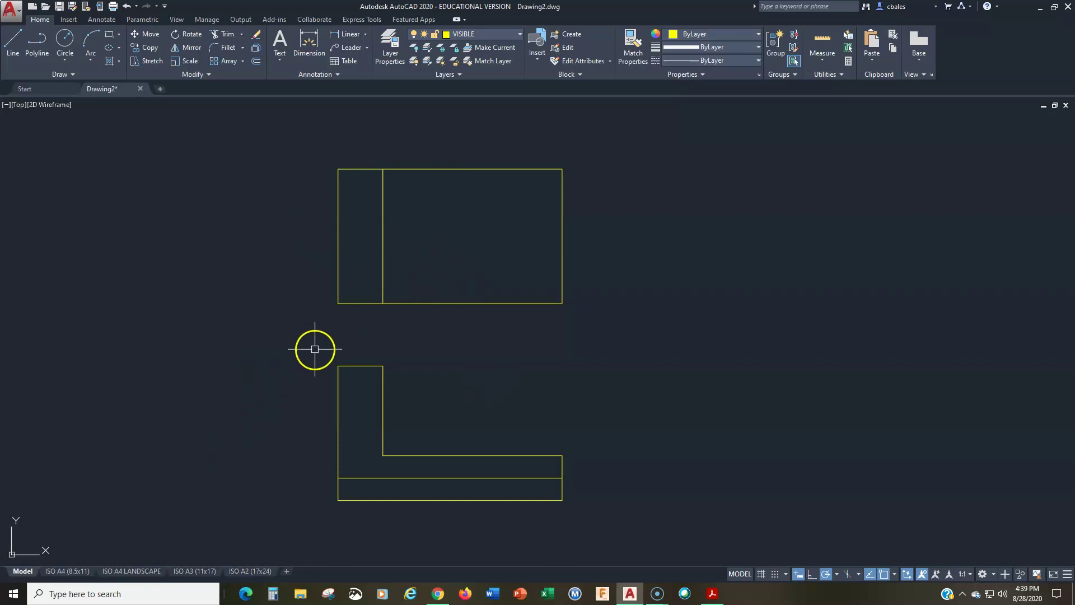
Offset the top view's lower edge 10 mm inward as a hole-locating line.
{"action": "type", "text": "o"}
{"action": "key", "text": "Return"}
{"action": "type", "text": "10"}
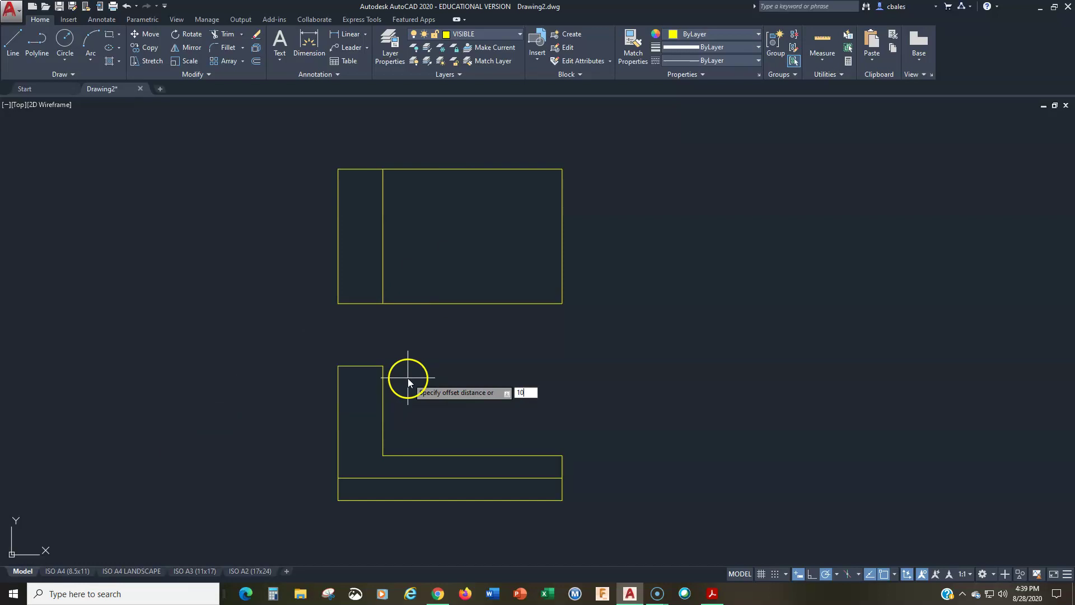
{"action": "key", "text": "Return"}
{"action": "type", "text": "m"}
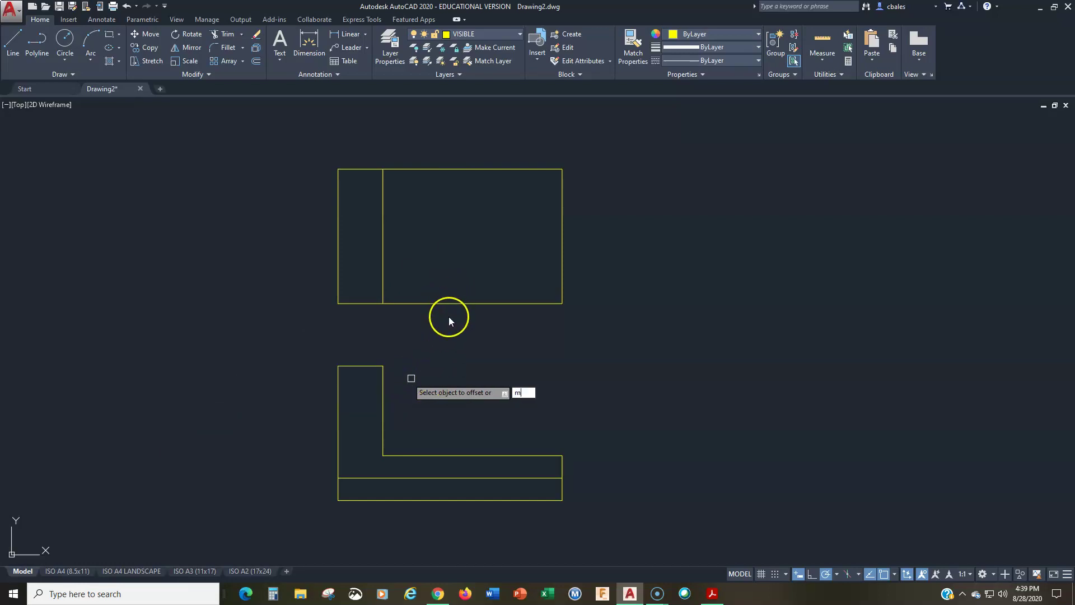
{"action": "type", "text": "1"}
{"action": "key", "text": "Escape"}
{"action": "key", "text": "o"}
{"action": "key", "text": "Return"}
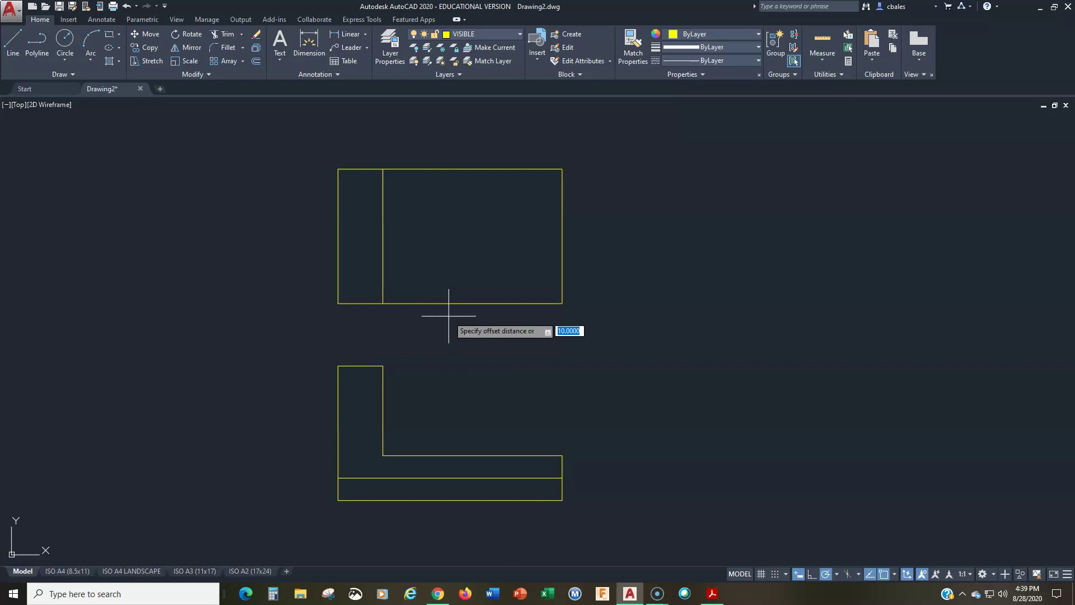
{"action": "key", "text": "Return"}
{"action": "left_click", "coordinate": [435, 303]}
{"action": "left_click", "coordinate": [444, 285]}
{"action": "key", "text": "Return"}
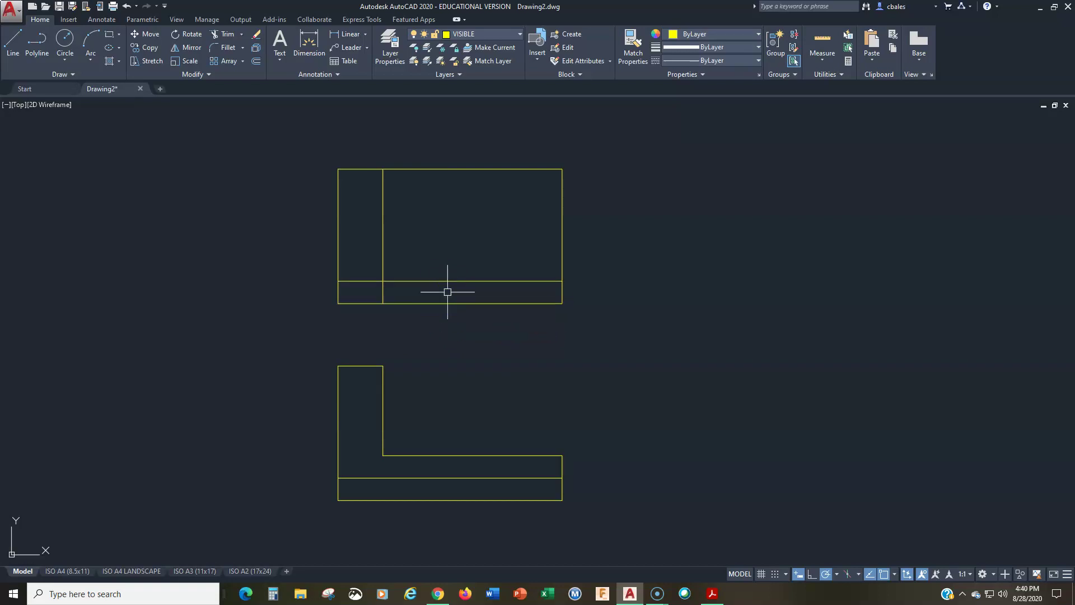
Offset the top view's upper edge 10 mm inward.
{"action": "key", "text": "Return"}
{"action": "key", "text": "Return"}
{"action": "left_click", "coordinate": [480, 169]}
{"action": "left_click", "coordinate": [479, 201]}
{"action": "key", "text": "Return"}
Offset the top view's right edge 20 mm inward.
{"action": "key", "text": "Return"}
{"action": "type", "text": "20"}
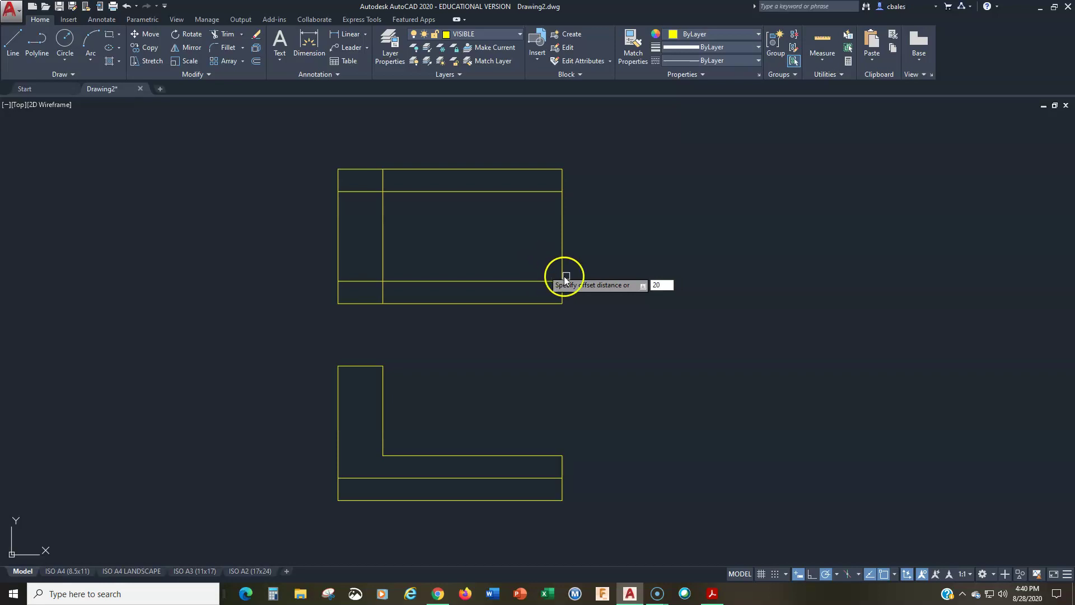
{"action": "key", "text": "Return"}
{"action": "left_click", "coordinate": [562, 241]}
{"action": "left_click", "coordinate": [525, 246]}
{"action": "key", "text": "Return"}
Offset the vertical line nearest the top view's right edge 40 mm to the left.
{"action": "key", "text": "Return"}
{"action": "type", "text": "40"}
{"action": "key", "text": "Return"}
{"action": "left_click", "coordinate": [515, 263]}
{"action": "left_click", "coordinate": [499, 247]}
{"action": "key", "text": "Escape"}
Draw two 10 mm diameter circles in the top view, at the lower-left and upper-right intersections of the offset lines.
{"action": "scroll", "coordinate": [477, 274], "scroll_direction": "up", "scroll_amount": 2}
{"action": "middle_click_drag", "start_coordinate": [465, 242], "coordinate": [471, 321]}
{"action": "type", "text": "c"}
{"action": "key", "text": "Return"}
{"action": "left_click", "coordinate": [396, 361]}
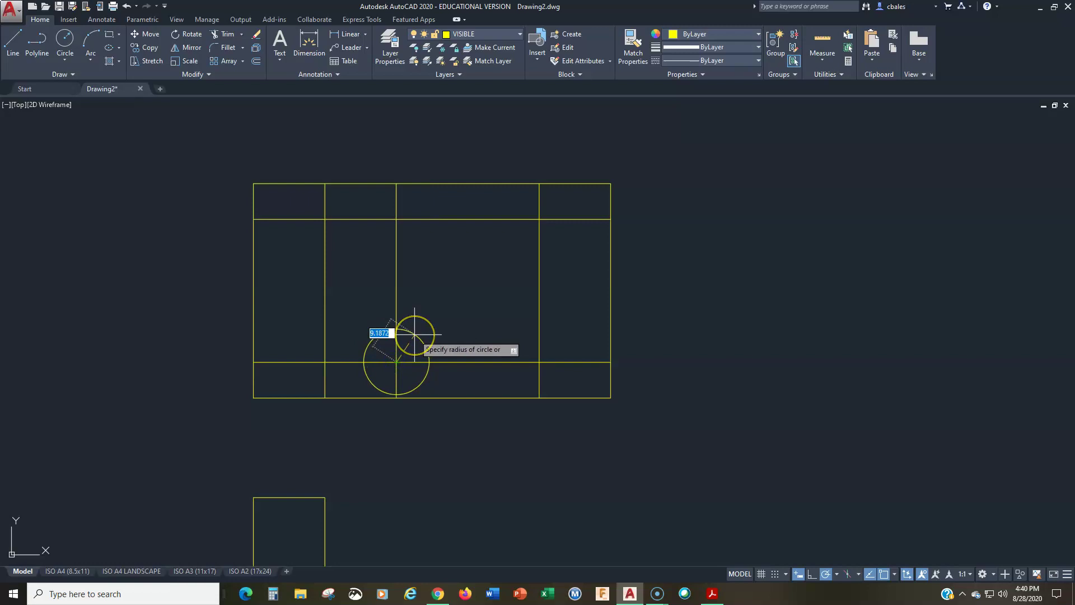
{"action": "type", "text": "d"}
{"action": "key", "text": "Return"}
{"action": "type", "text": "10"}
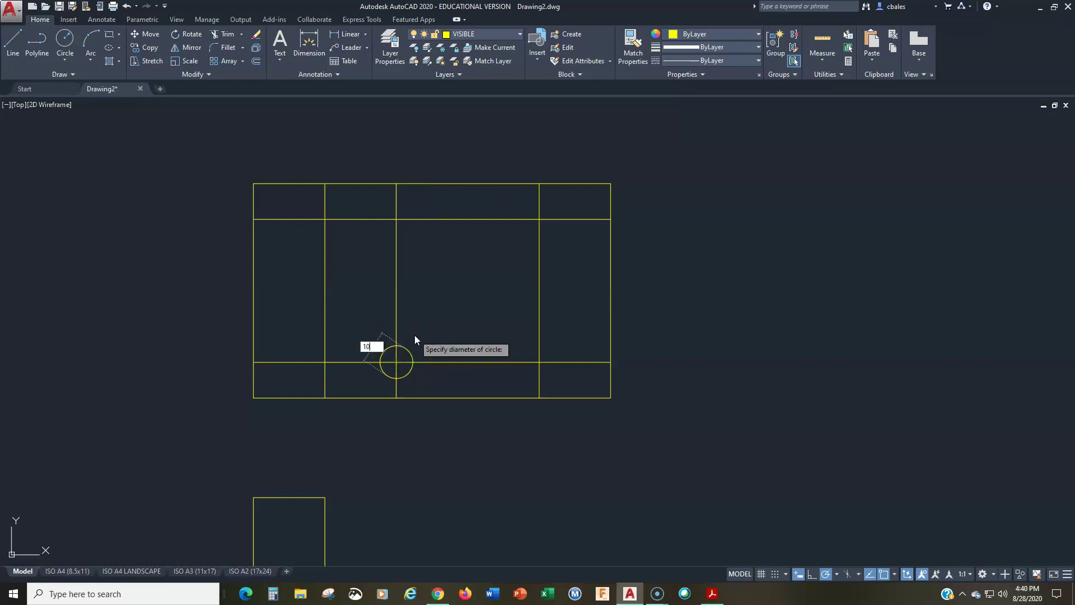
{"action": "key", "text": "Return"}
{"action": "left_click", "coordinate": [539, 219]}
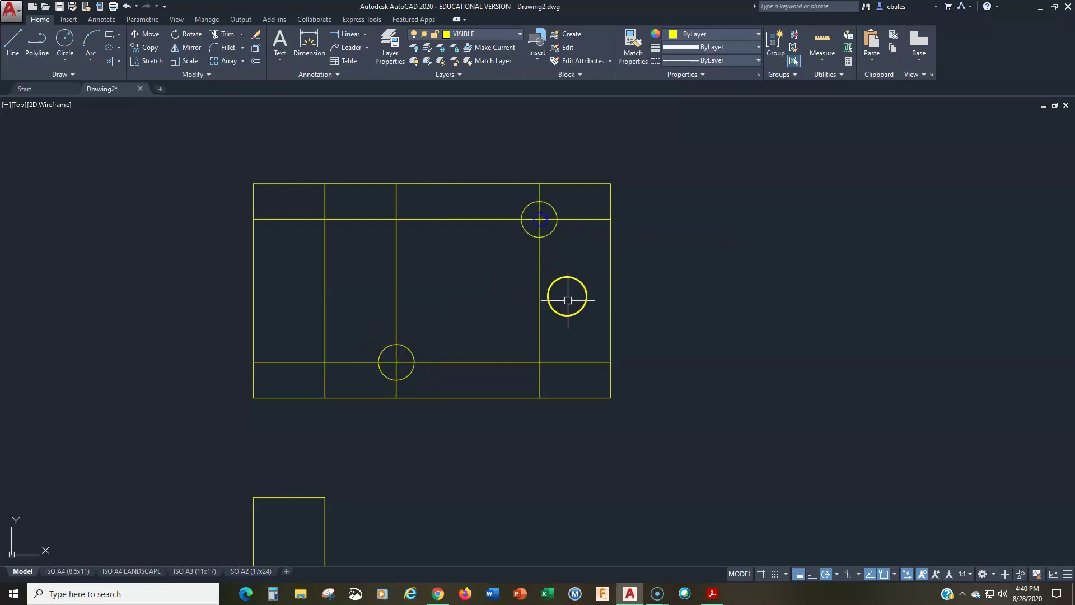
Erase the four offset construction lines from the top view, keeping the two circles and the upright's edge line.
{"action": "type", "text": "e"}
{"action": "key", "text": "Return"}
{"action": "left_click", "coordinate": [539, 316]}
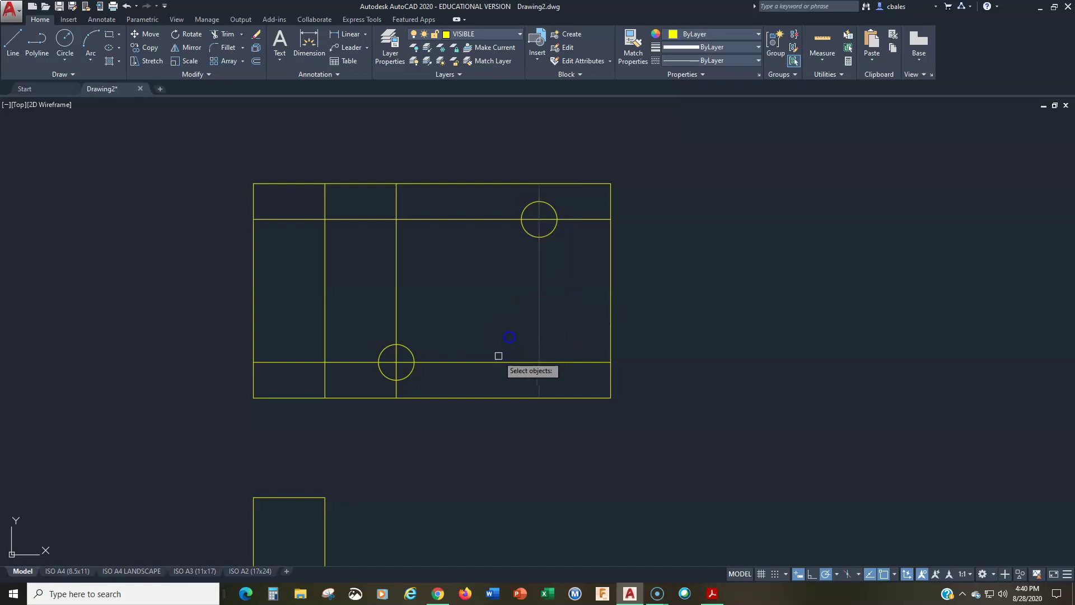
{"action": "left_click", "coordinate": [432, 205]}
{"action": "left_click", "coordinate": [372, 252]}
{"action": "left_click", "coordinate": [502, 341]}
{"action": "left_click", "coordinate": [485, 371]}
{"action": "key", "text": "Return"}
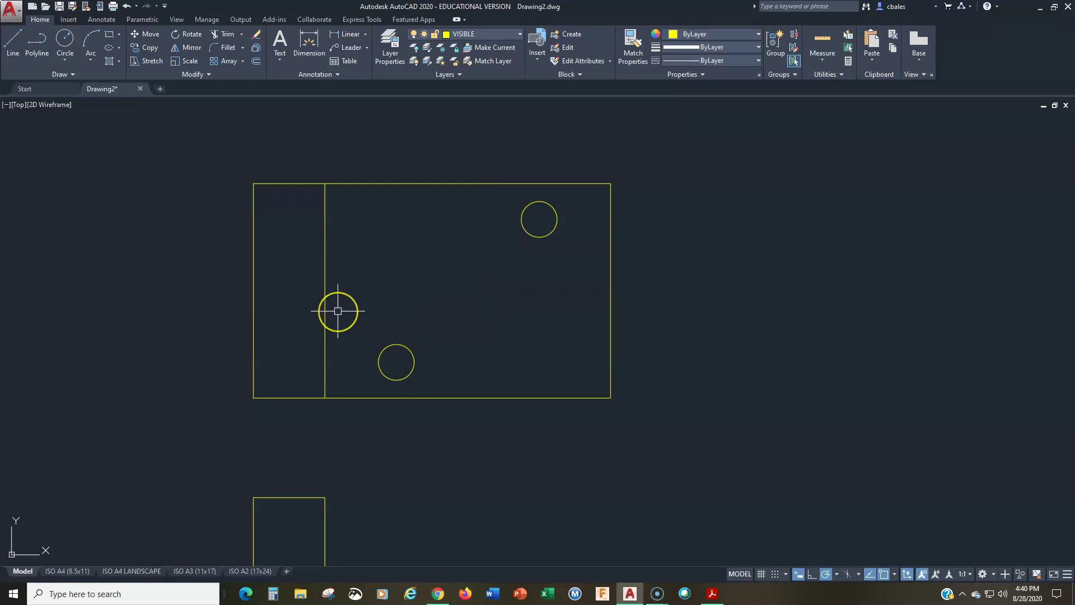
{"action": "scroll", "coordinate": [338, 310], "scroll_direction": "down", "scroll_amount": 2}
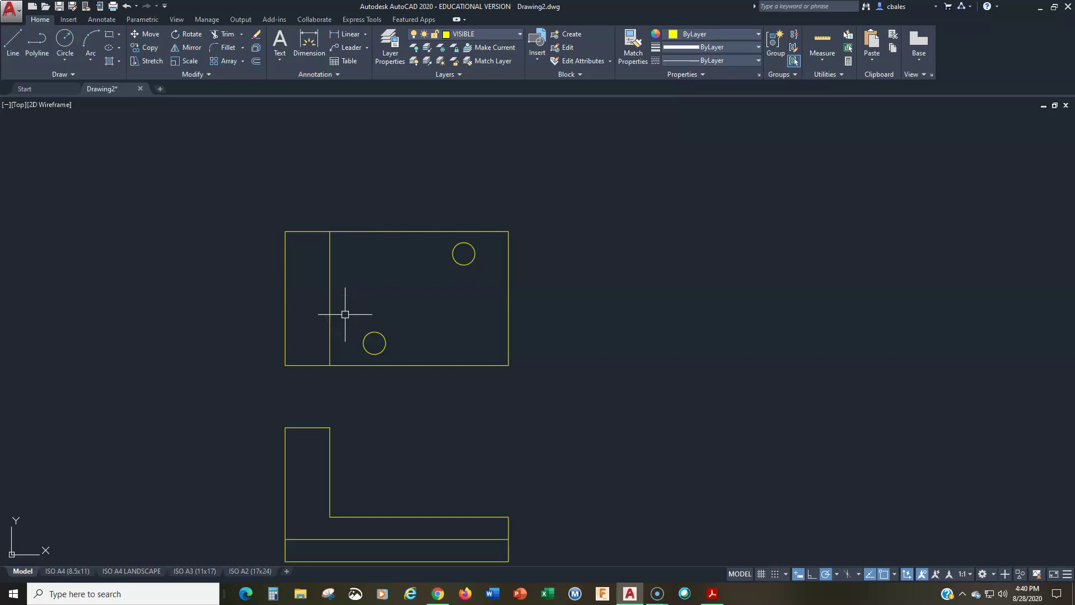
Draw a 60 mm horizontal base line for the right side view, aligned with the front view's bottom edge.
{"action": "scroll", "coordinate": [482, 353], "scroll_direction": "down", "scroll_amount": 2}
{"action": "middle_click_drag", "start_coordinate": [482, 353], "coordinate": [348, 332]}
{"action": "scroll", "coordinate": [348, 358], "scroll_direction": "up", "scroll_amount": 2}
{"action": "middle_click_drag", "start_coordinate": [368, 367], "coordinate": [353, 374]}
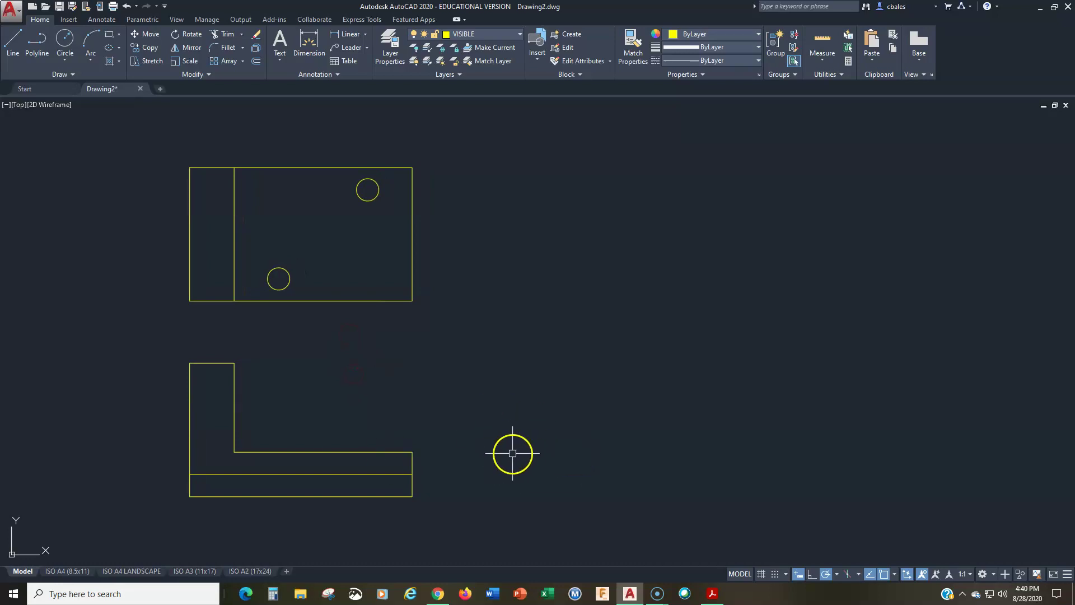
{"action": "type", "text": "l"}
{"action": "key", "text": "Return"}
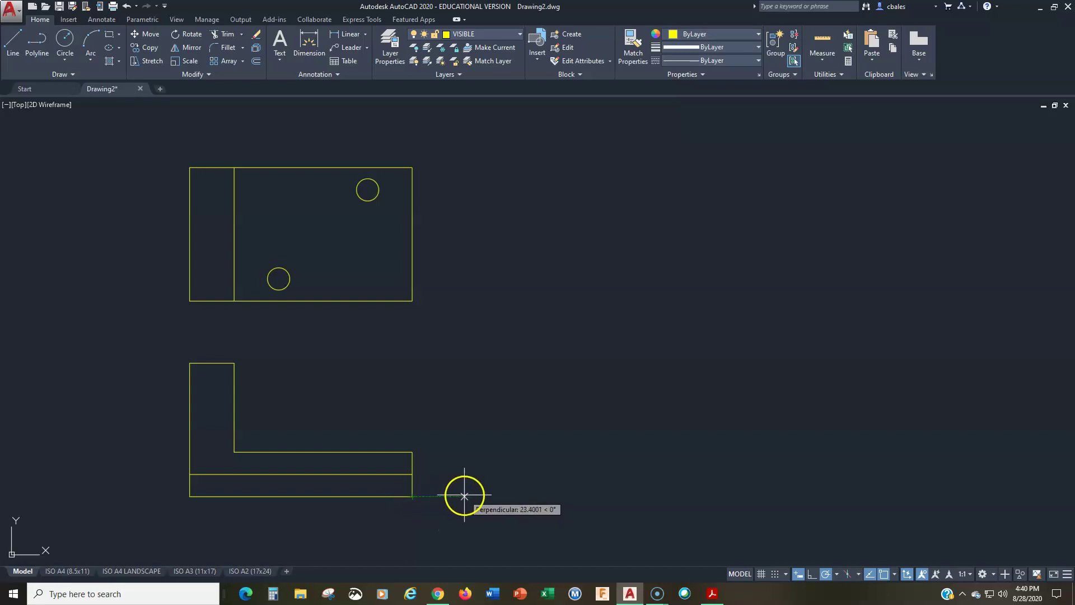
{"action": "left_click", "coordinate": [516, 495]}
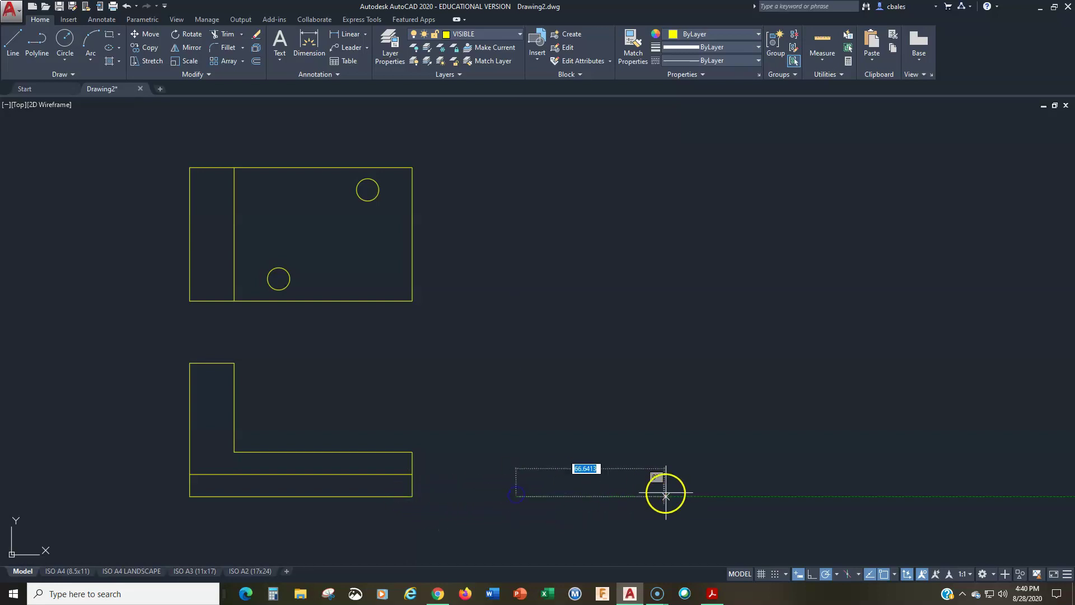
{"action": "type", "text": "60"}
{"action": "key", "text": "Return"}
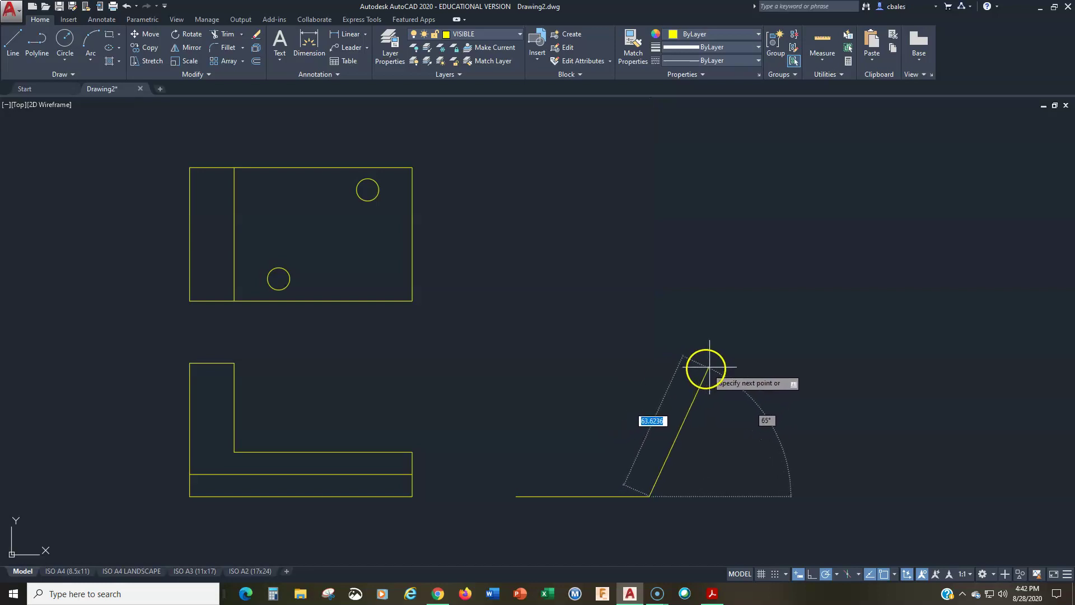
{"action": "type", "text": "60"}
{"action": "key", "text": "Return"}
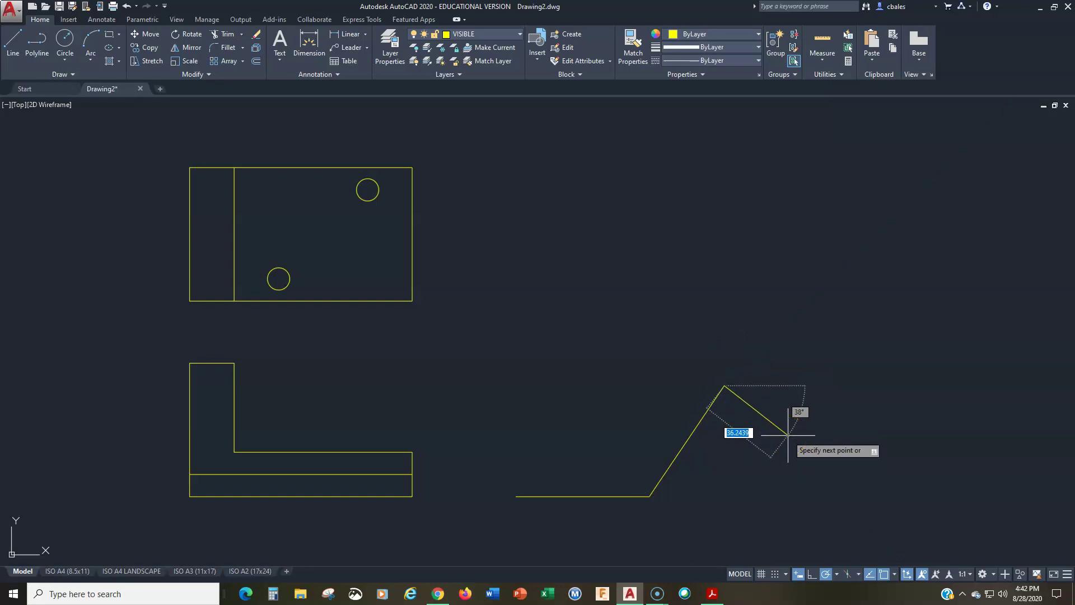
{"action": "type", "text": "u"}
{"action": "key", "text": "Return"}
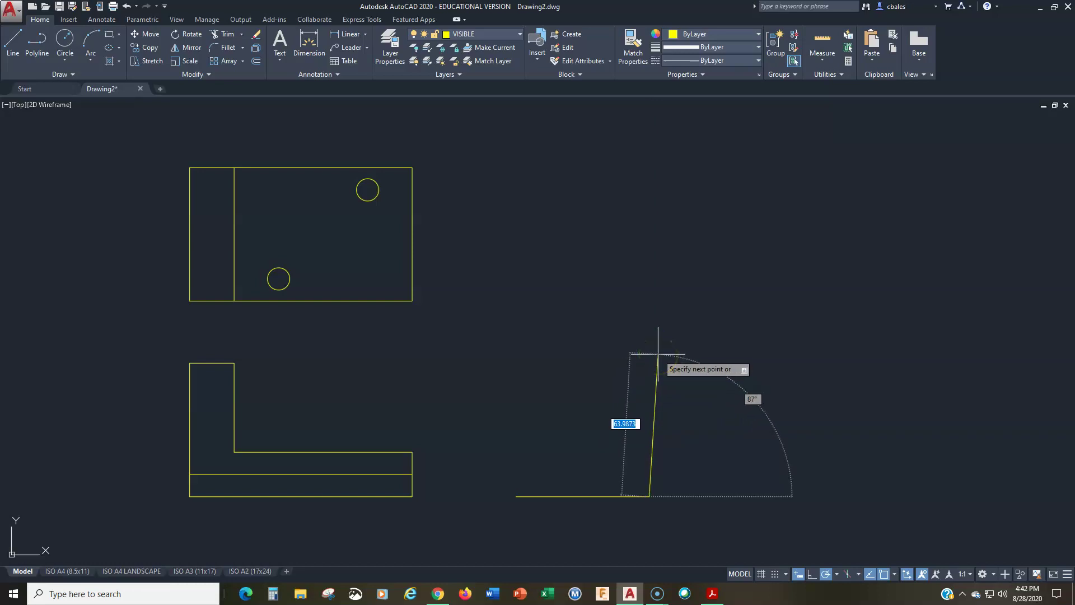
{"action": "type", "text": "60"}
{"action": "key", "text": "Return"}
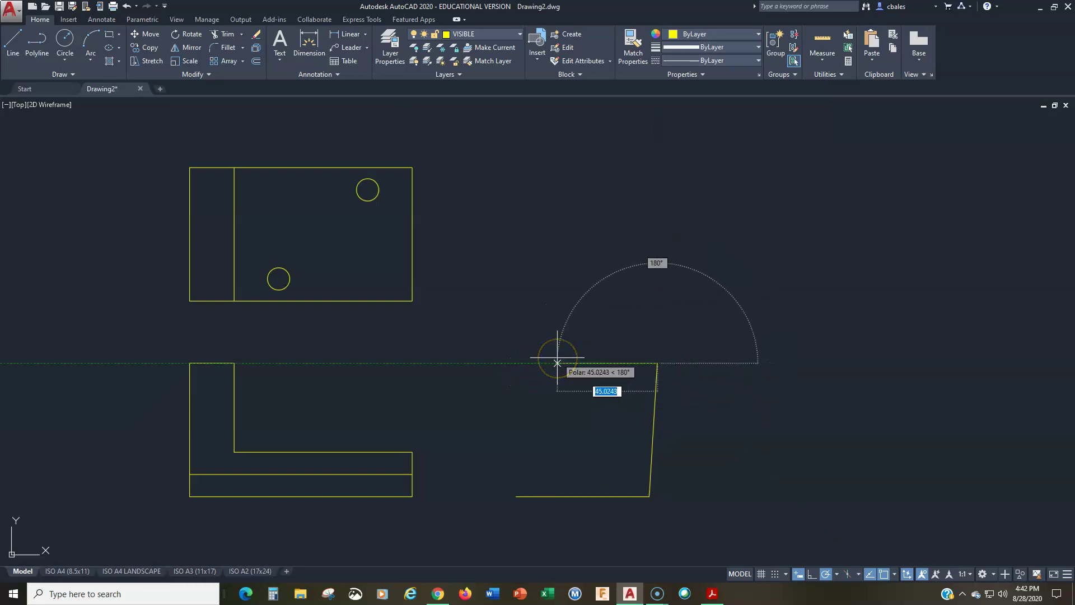
{"action": "type", "text": "u"}
{"action": "key", "text": "Return"}
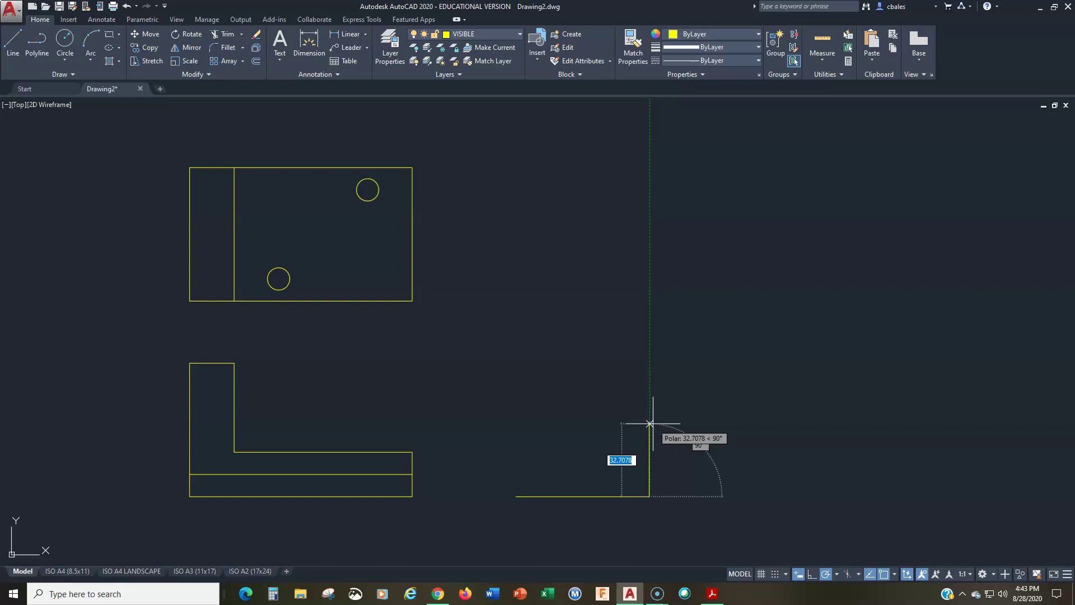
Complete the side view as a 60 mm square with a vertical 60 mm edge, a top edge and a closing edge.
{"action": "type", "text": "60"}
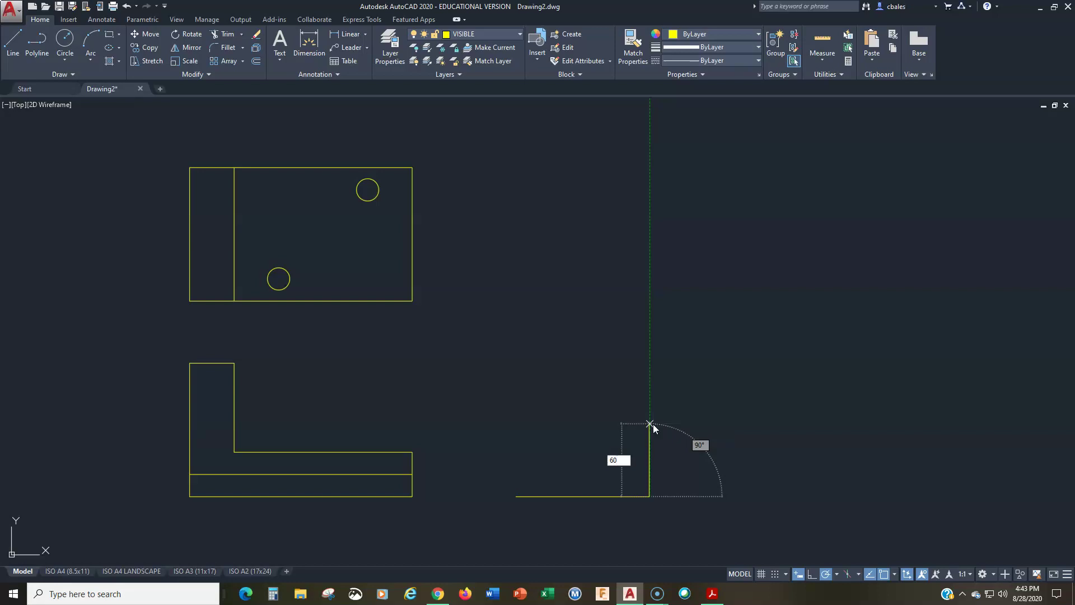
{"action": "key", "text": "Return"}
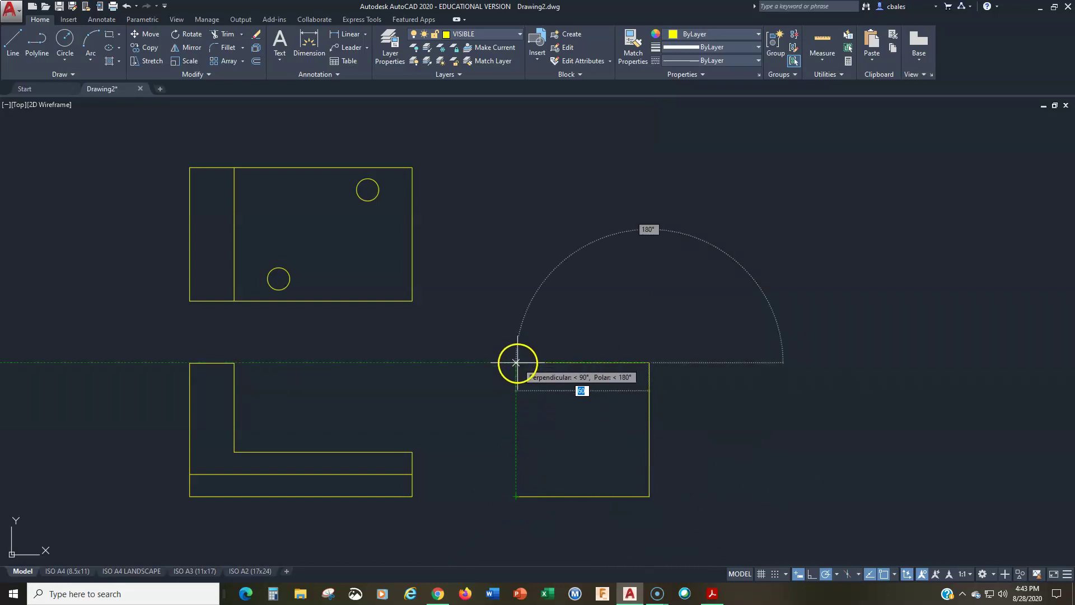
{"action": "left_click", "coordinate": [516, 363]}
{"action": "left_click", "coordinate": [516, 495]}
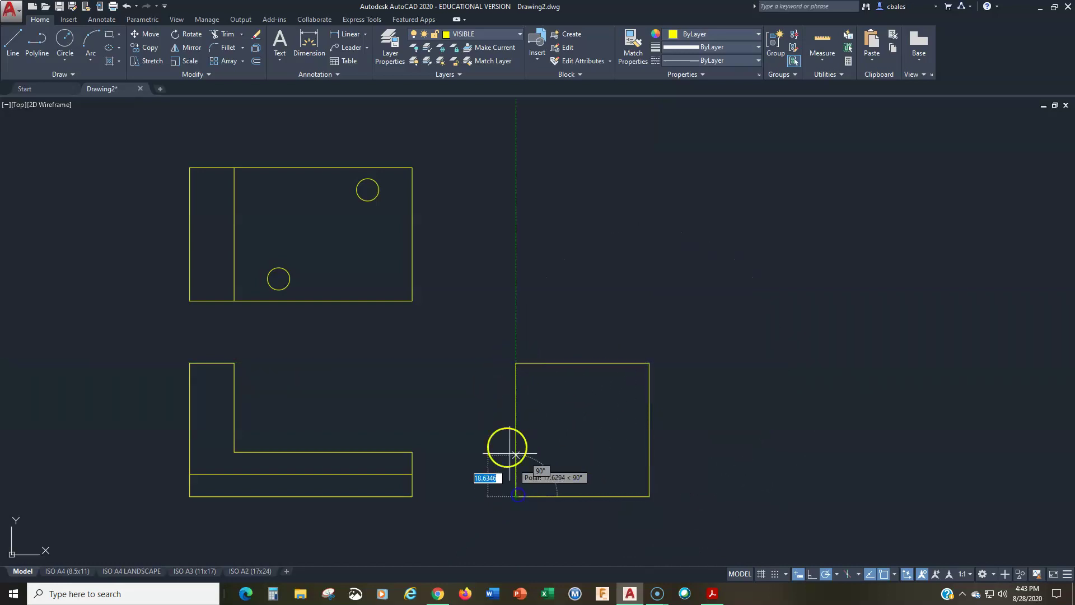
{"action": "key", "text": "Escape"}
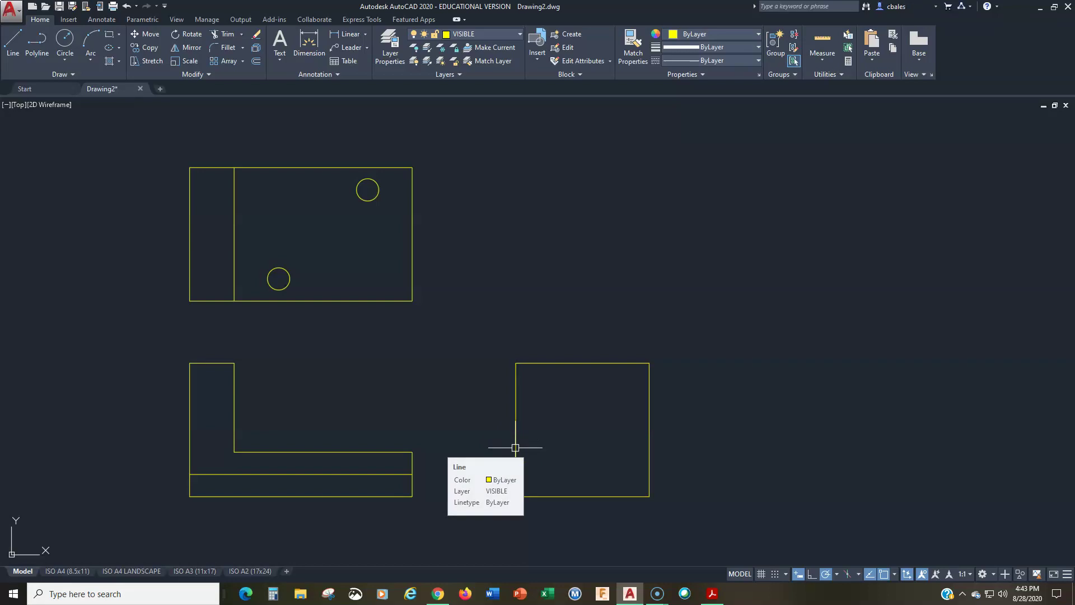
Draw a horizontal line across the side view, level with the top of the front view's base.
{"action": "key", "text": "l"}
{"action": "key", "text": "Return"}
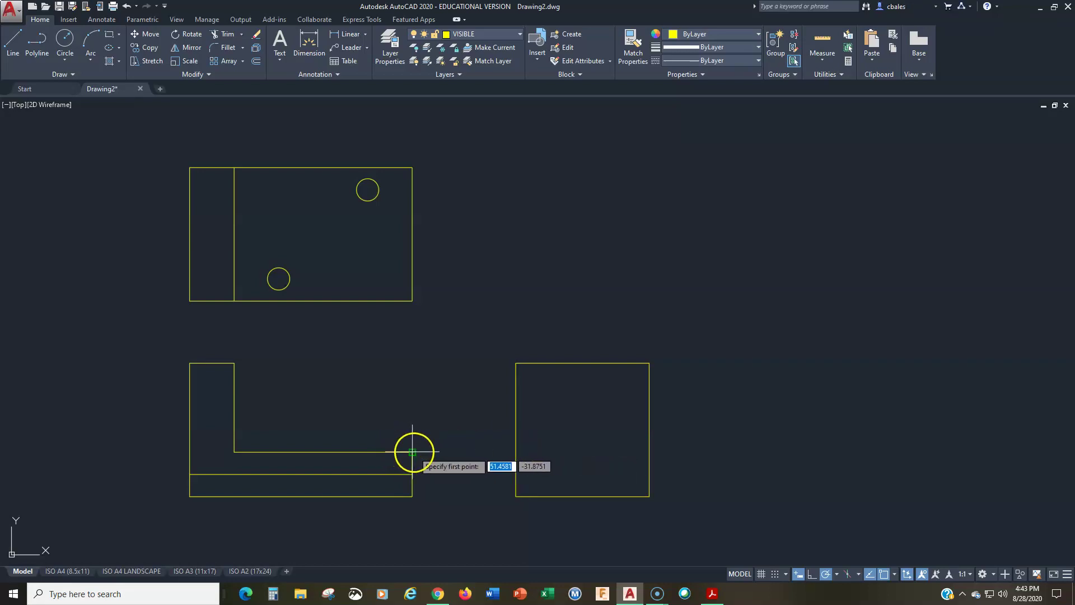
{"action": "left_click", "coordinate": [515, 452]}
{"action": "left_click", "coordinate": [649, 451]}
{"action": "key", "text": "Return"}
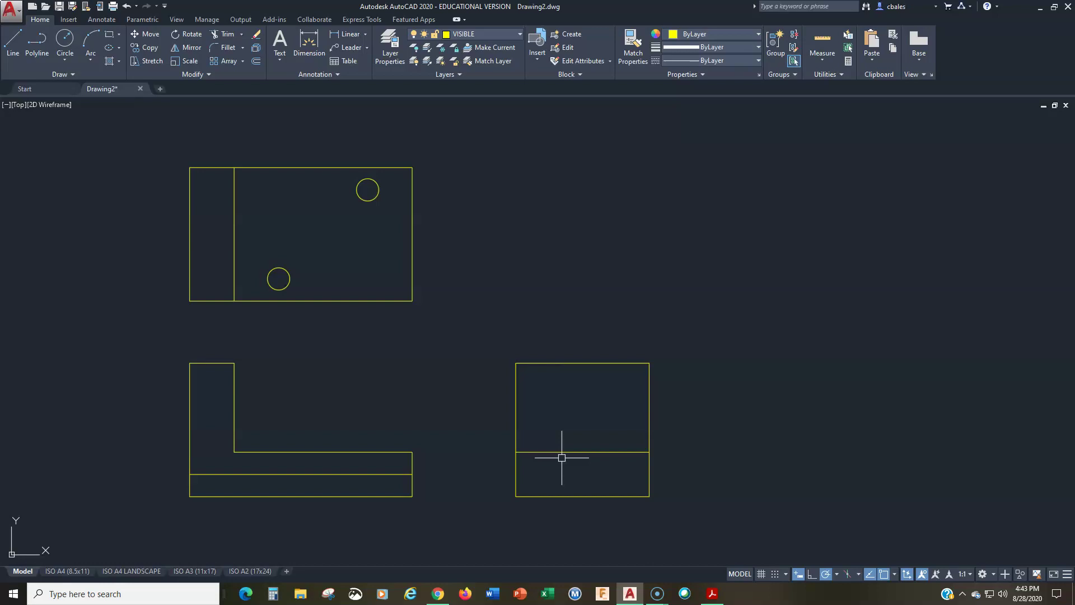
Offset the side view's right edge 40 mm inward and trim away its part above the horizontal line.
{"action": "type", "text": "o"}
{"action": "key", "text": "Return"}
{"action": "type", "text": "1"}
{"action": "key", "text": "Return"}
{"action": "left_click", "coordinate": [648, 424]}
{"action": "left_click", "coordinate": [607, 422]}
{"action": "type", "text": "tr"}
{"action": "key", "text": "Return"}
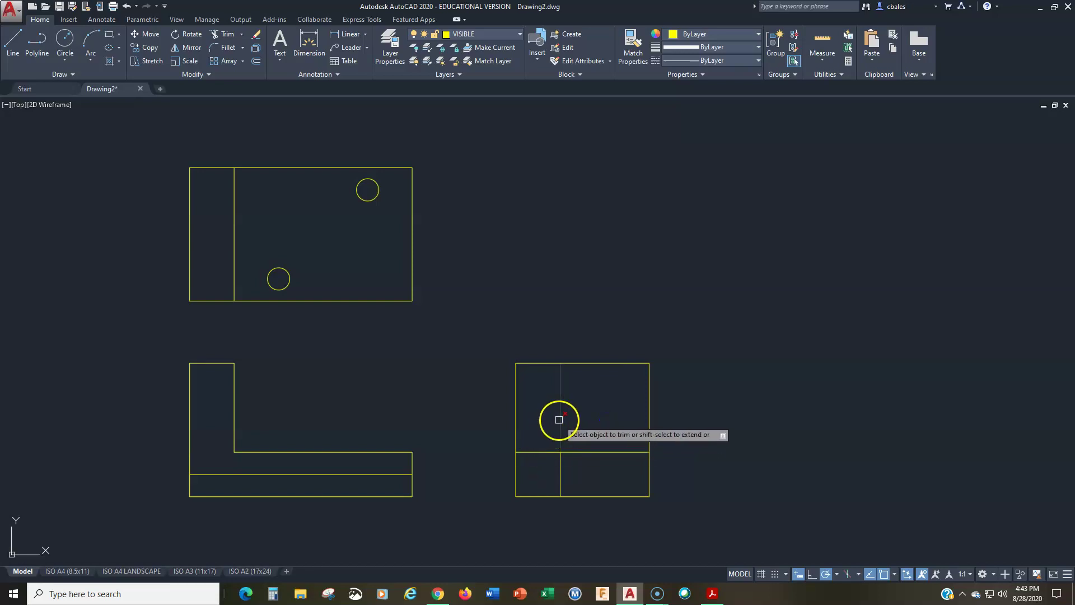
{"action": "left_click", "coordinate": [532, 491]}
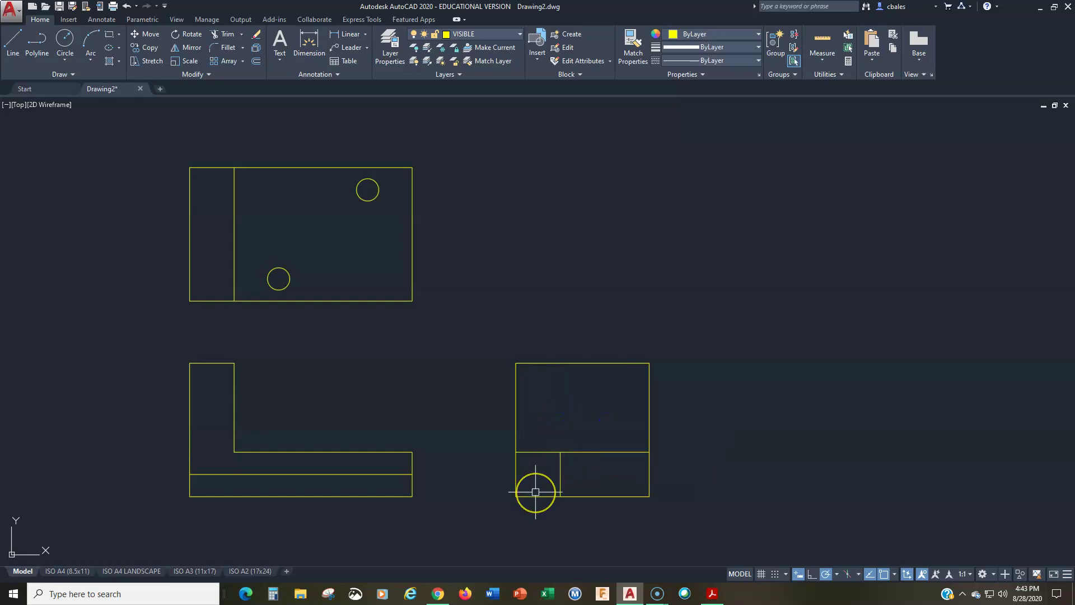
Offset the side view's bottom edge 10 mm upward and trim the lines to leave a notch at the lower-left corner.
{"action": "type", "text": "o"}
{"action": "key", "text": "Return"}
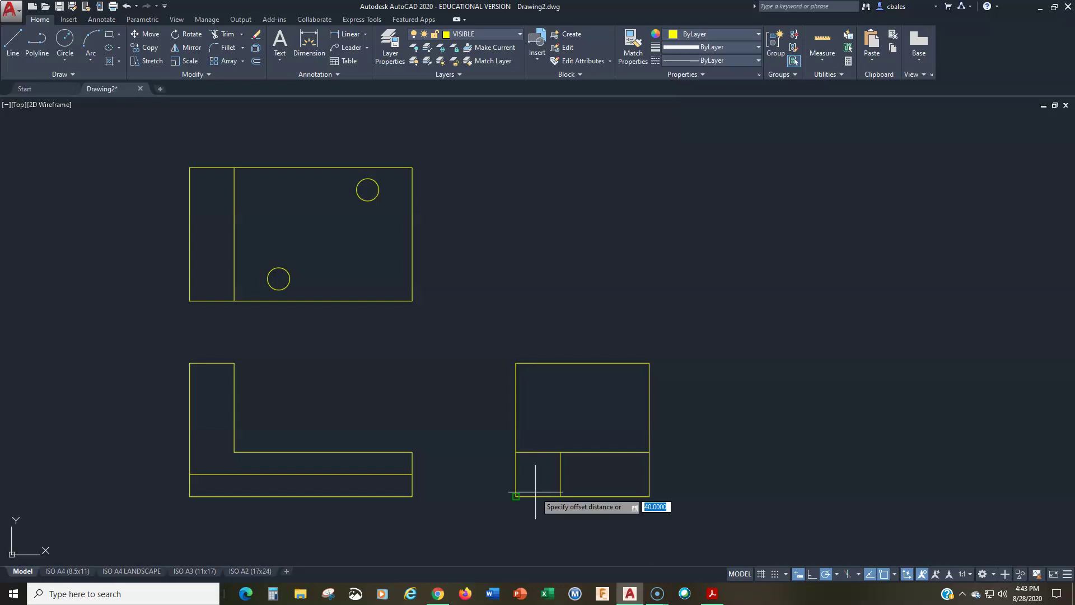
{"action": "key", "text": "Return"}
{"action": "left_click", "coordinate": [582, 496]}
{"action": "left_click", "coordinate": [573, 494]}
{"action": "key", "text": "Return"}
{"action": "left_click", "coordinate": [516, 486]}
{"action": "left_click", "coordinate": [538, 496]}
{"action": "left_click", "coordinate": [579, 473]}
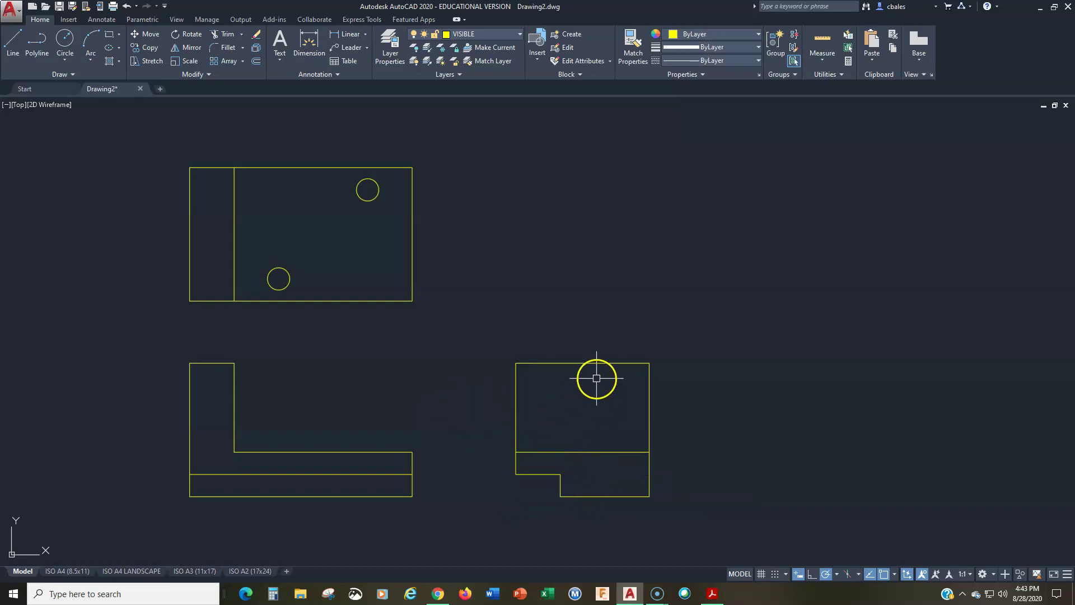
Start a circle, turning on the Midpoint object snap and turning off Perpendicular.
{"action": "type", "text": "c"}
{"action": "key", "text": "Return"}
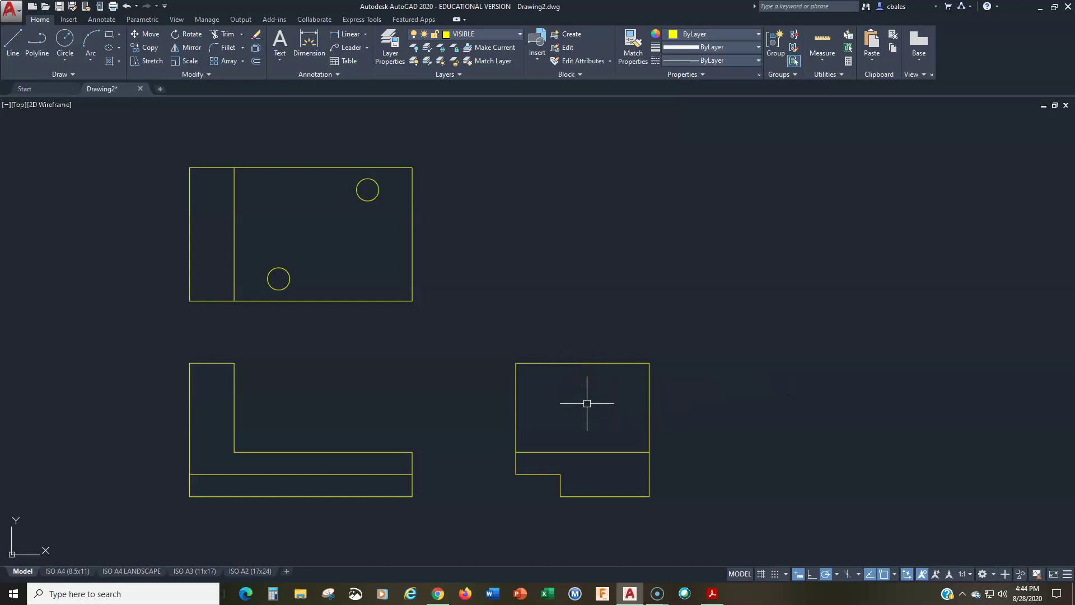
{"action": "left_click", "coordinate": [894, 575]}
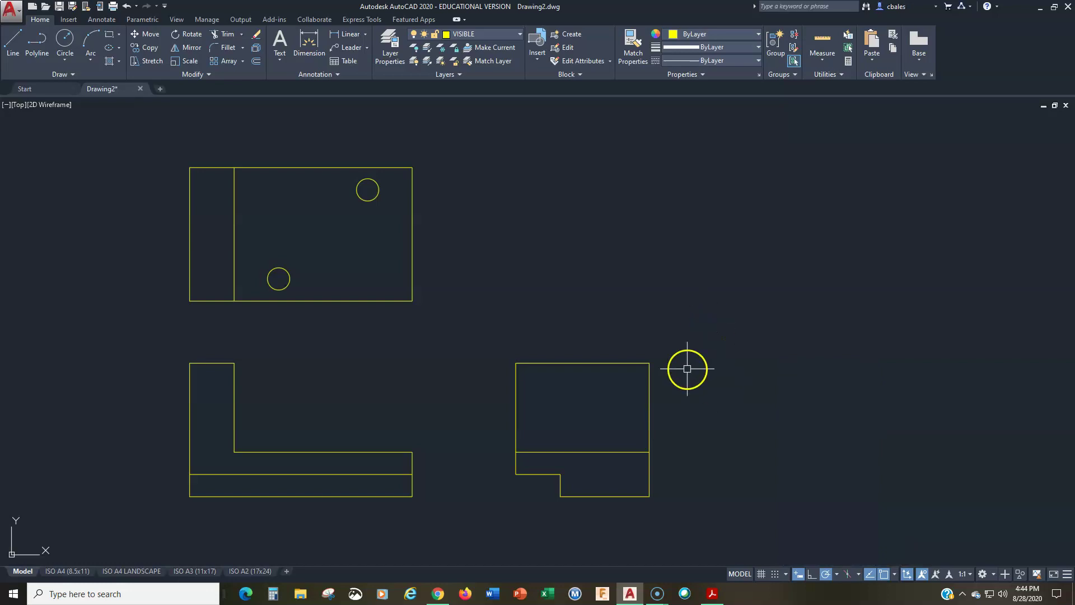
{"action": "left_click", "coordinate": [77, 59]}
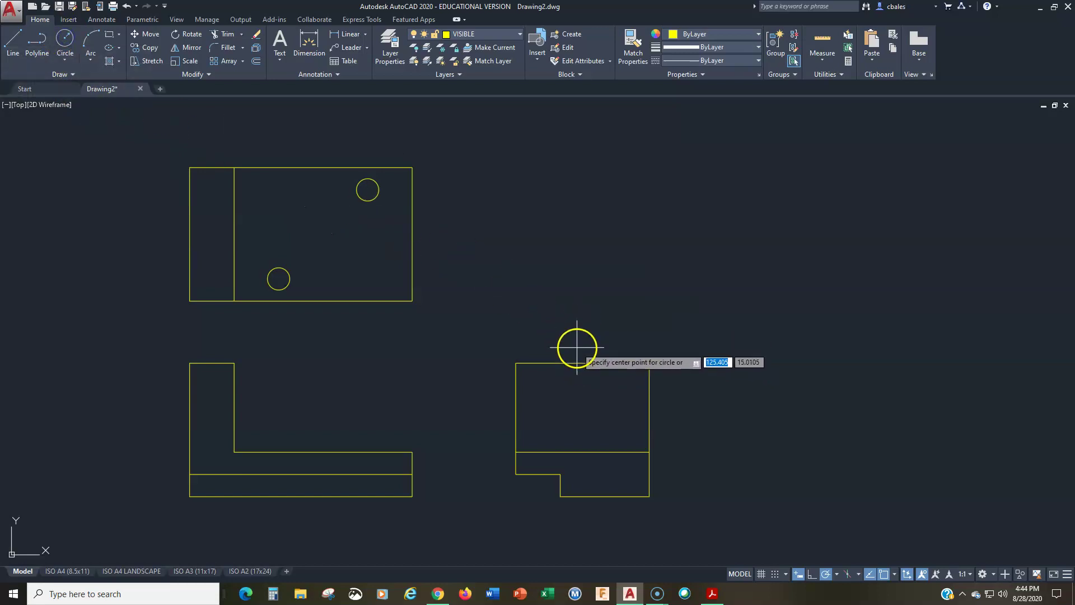
{"action": "left_click", "coordinate": [894, 573]}
{"action": "left_click", "coordinate": [808, 368]}
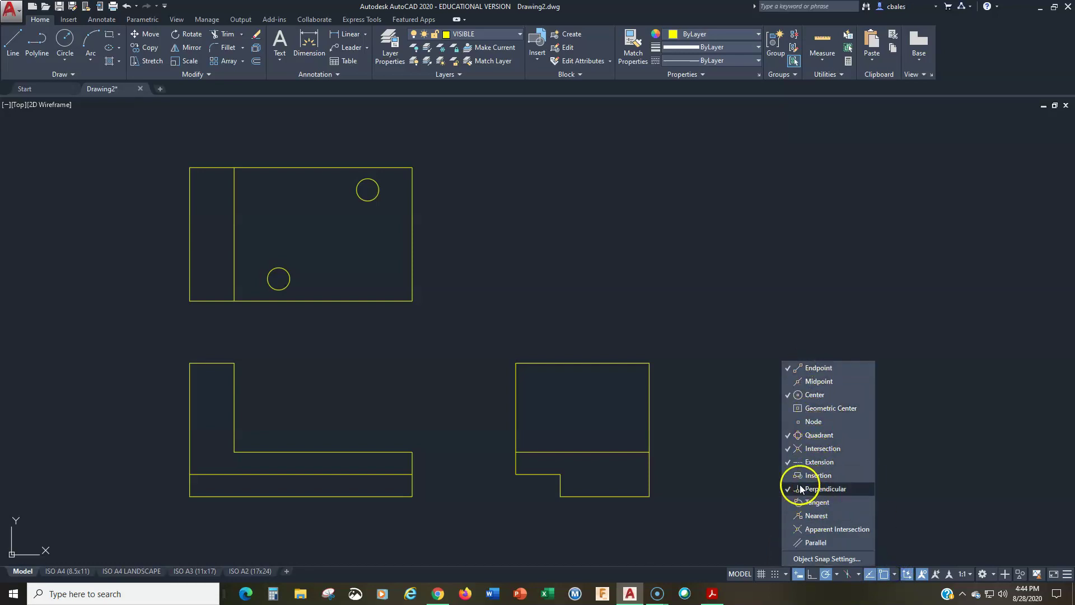
{"action": "left_click", "coordinate": [681, 311]}
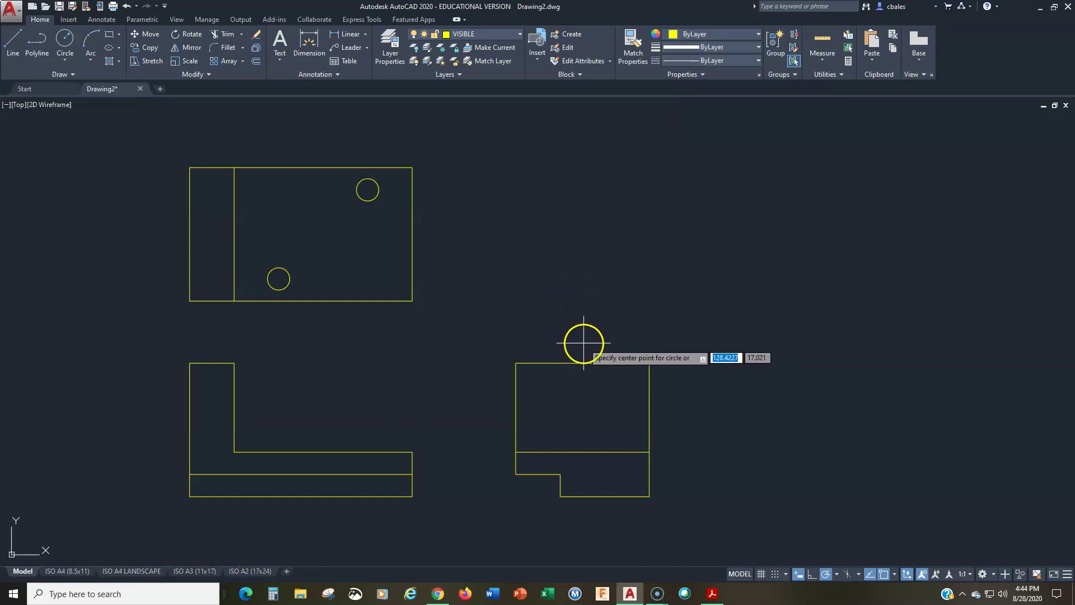
{"action": "left_click", "coordinate": [895, 575]}
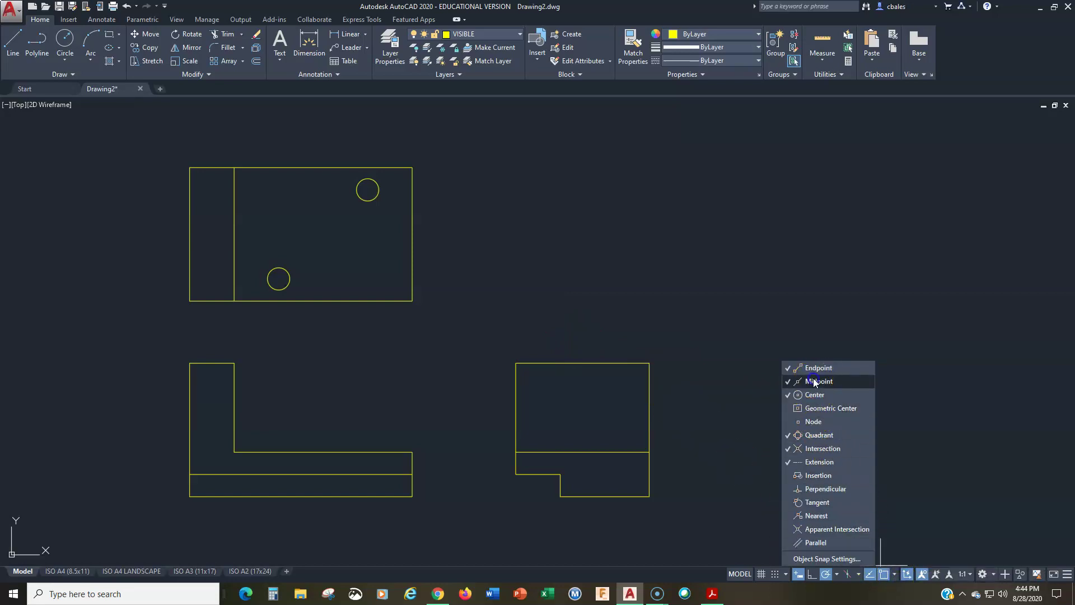
{"action": "left_click", "coordinate": [599, 359]}
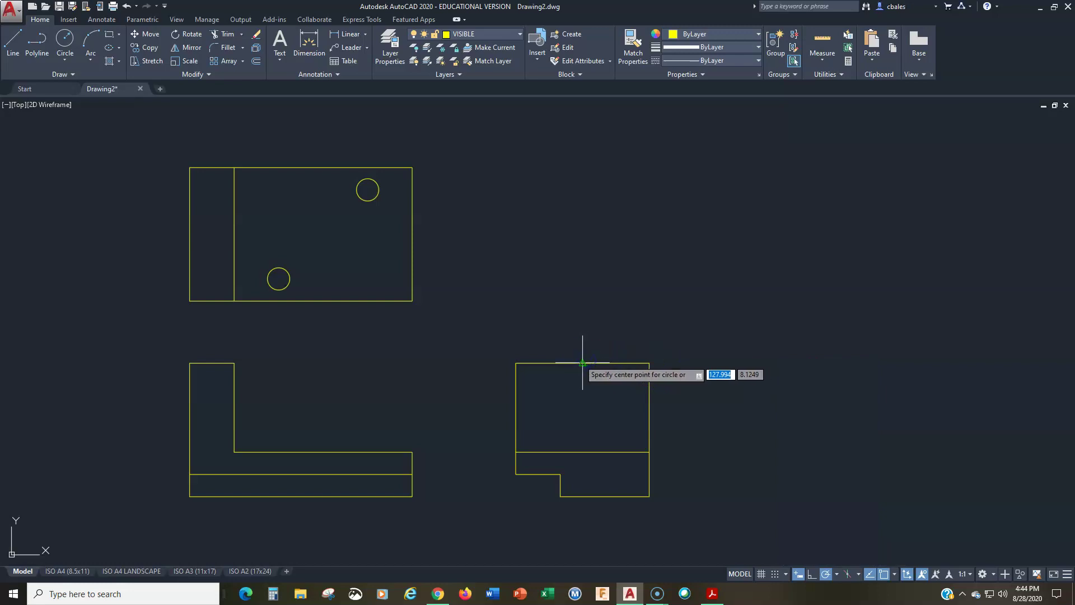
Draw a 24 mm radius circle centred on the midpoint of the side view's top edge.
{"action": "left_click", "coordinate": [583, 363]}
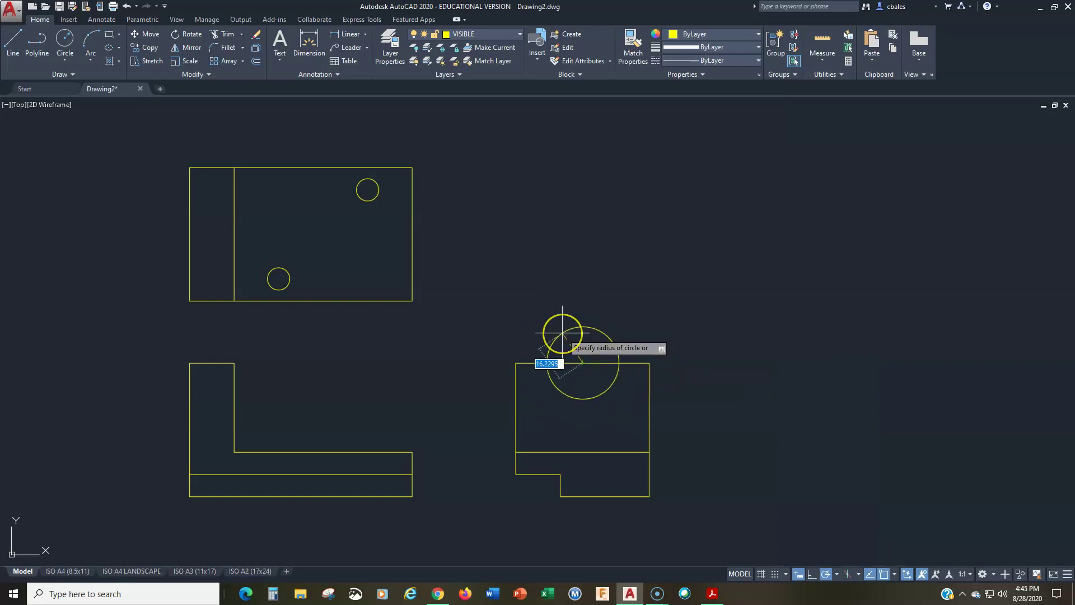
{"action": "type", "text": "24"}
{"action": "key", "text": "Return"}
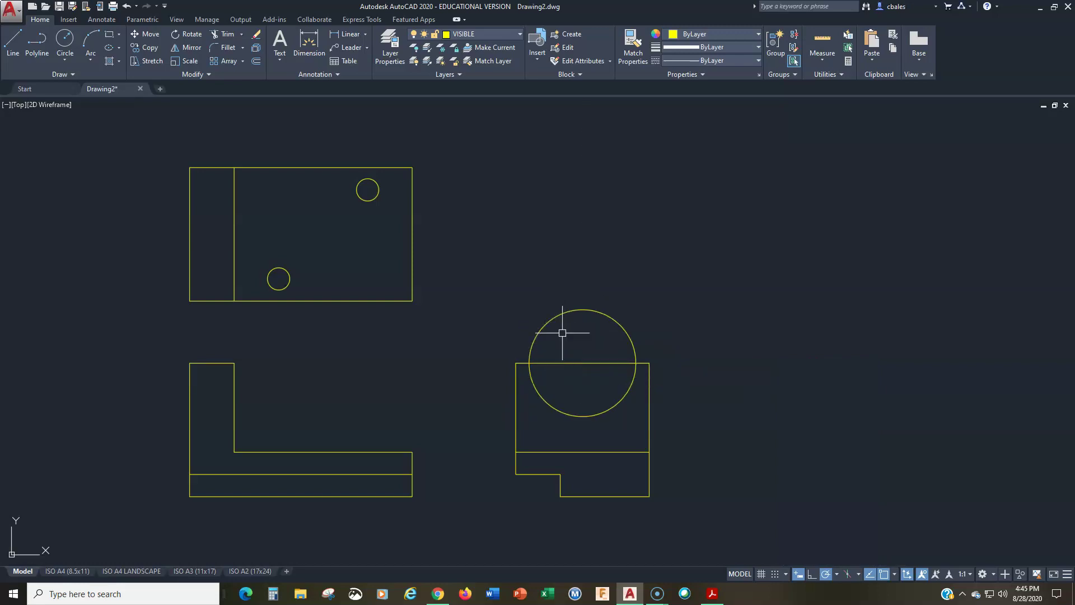
Trim the circle's upper half and the top edge inside it to form the side view's semicircular cradle cutout.
{"action": "type", "text": "tr"}
{"action": "key", "text": "Return"}
{"action": "key", "text": "Return"}
{"action": "left_click", "coordinate": [583, 310]}
{"action": "left_click", "coordinate": [566, 364]}
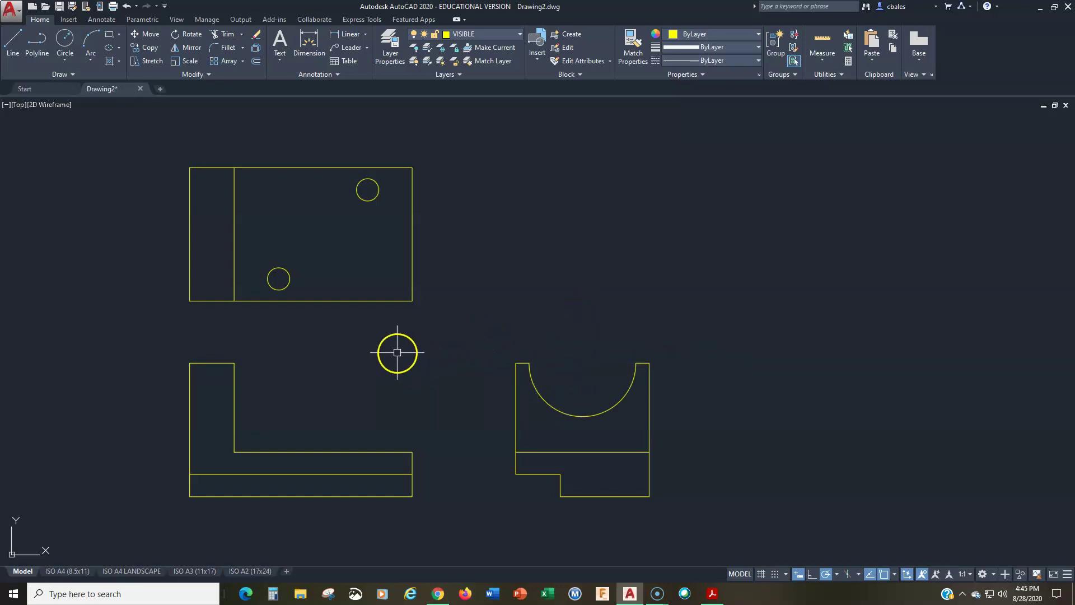
Offset the top view's bottom and top edges 6 mm inward, picking the distance across the cradle shoulder in the side view.
{"action": "scroll", "coordinate": [518, 380], "scroll_direction": "up", "scroll_amount": 4}
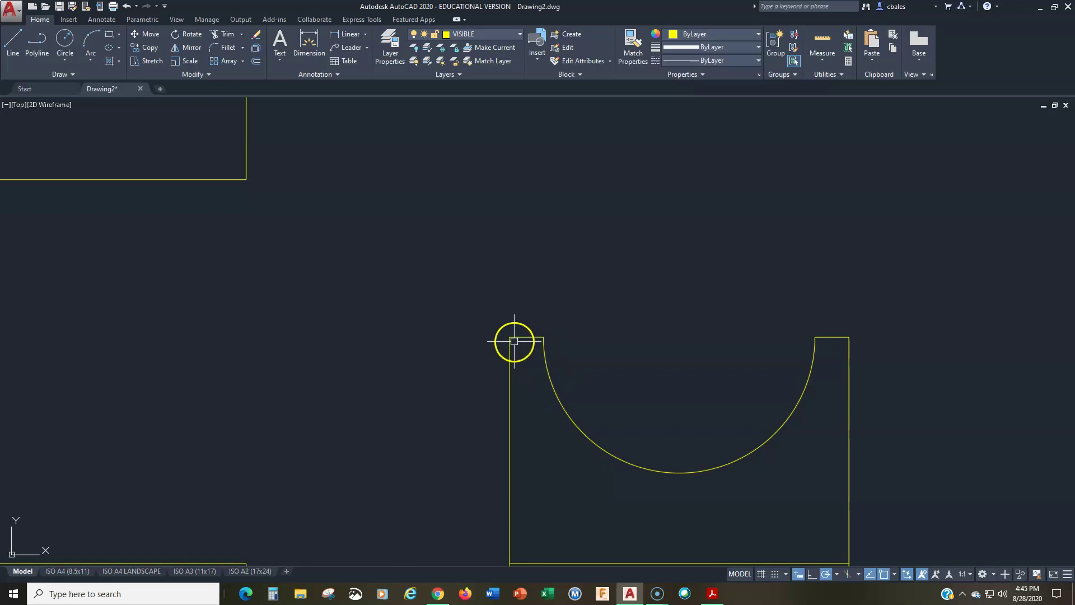
{"action": "scroll", "coordinate": [509, 326], "scroll_direction": "down", "scroll_amount": 1}
{"action": "scroll", "coordinate": [508, 326], "scroll_direction": "down", "scroll_amount": 1}
{"action": "middle_click_drag", "start_coordinate": [369, 334], "coordinate": [389, 393]}
{"action": "scroll", "coordinate": [544, 390], "scroll_direction": "up", "scroll_amount": 1}
{"action": "mouse_move", "coordinate": [206, 340]}
{"action": "middle_mouse_down"}
{"action": "mouse_move", "coordinate": [295, 368]}
{"action": "mouse_move", "coordinate": [427, 387]}
{"action": "middle_mouse_up"}
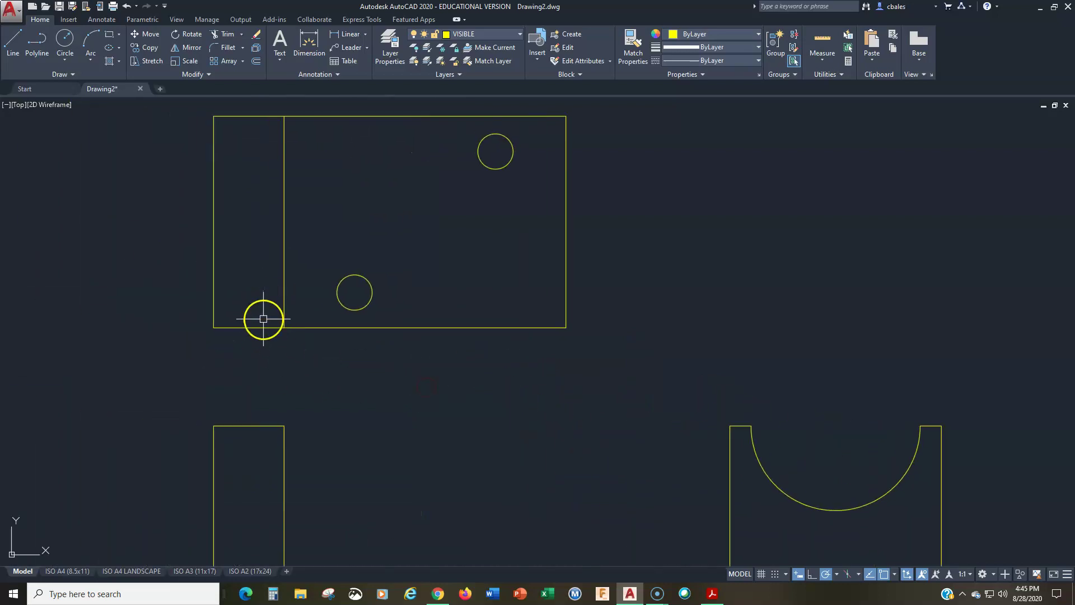
{"action": "middle_click_drag", "start_coordinate": [545, 298], "coordinate": [533, 317]}
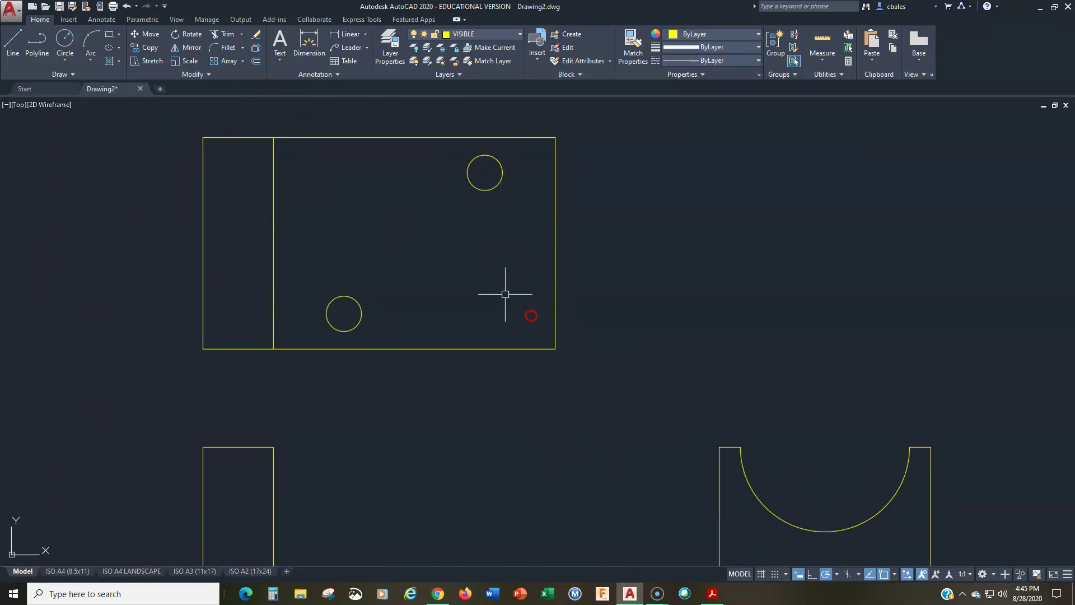
{"action": "left_click", "coordinate": [255, 62]}
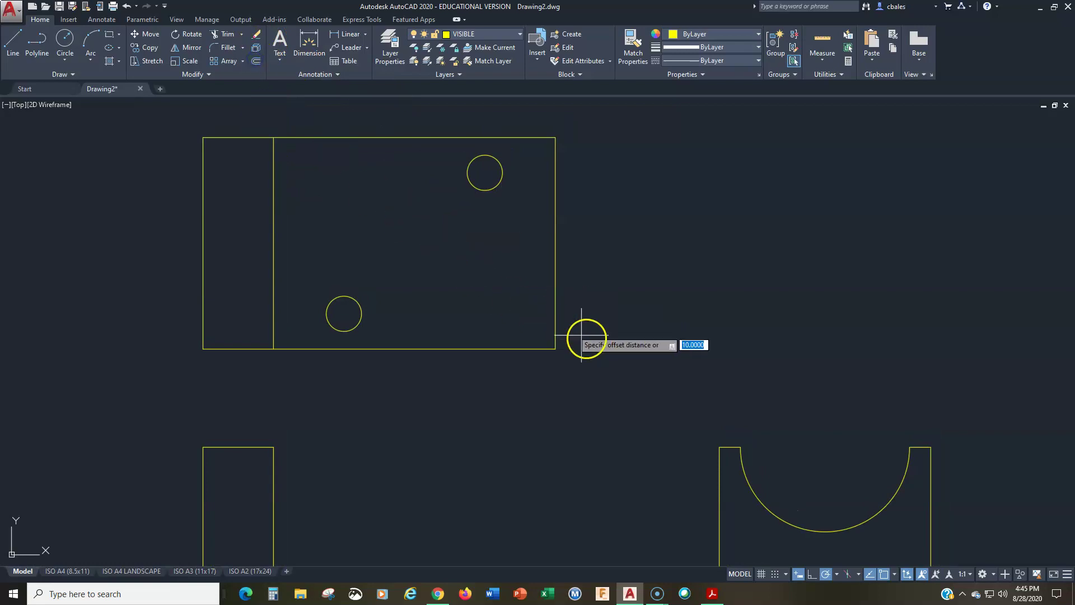
{"action": "left_click", "coordinate": [720, 447]}
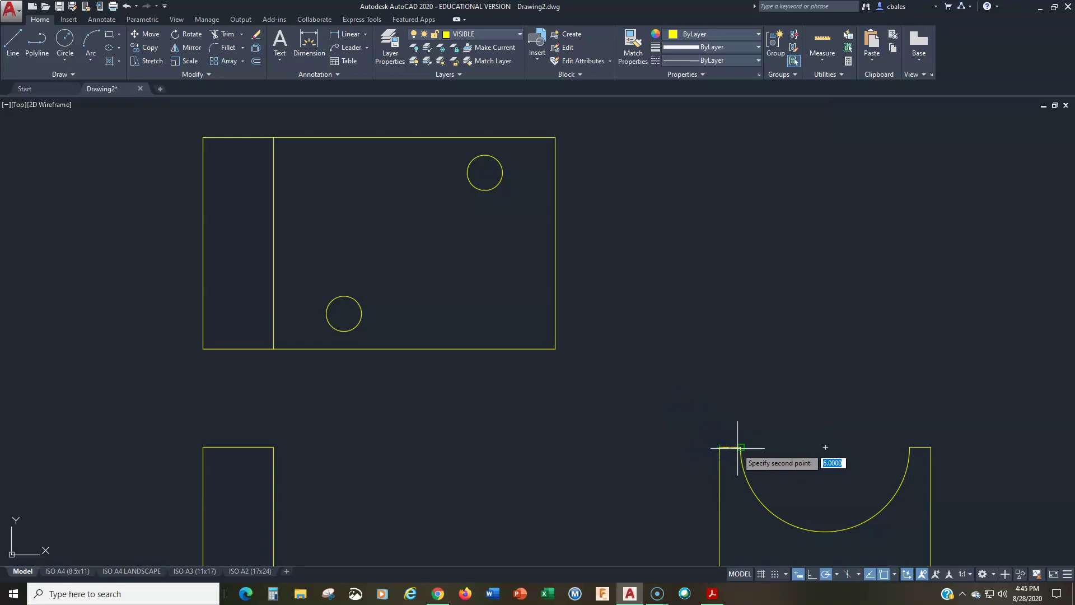
{"action": "left_click", "coordinate": [740, 447]}
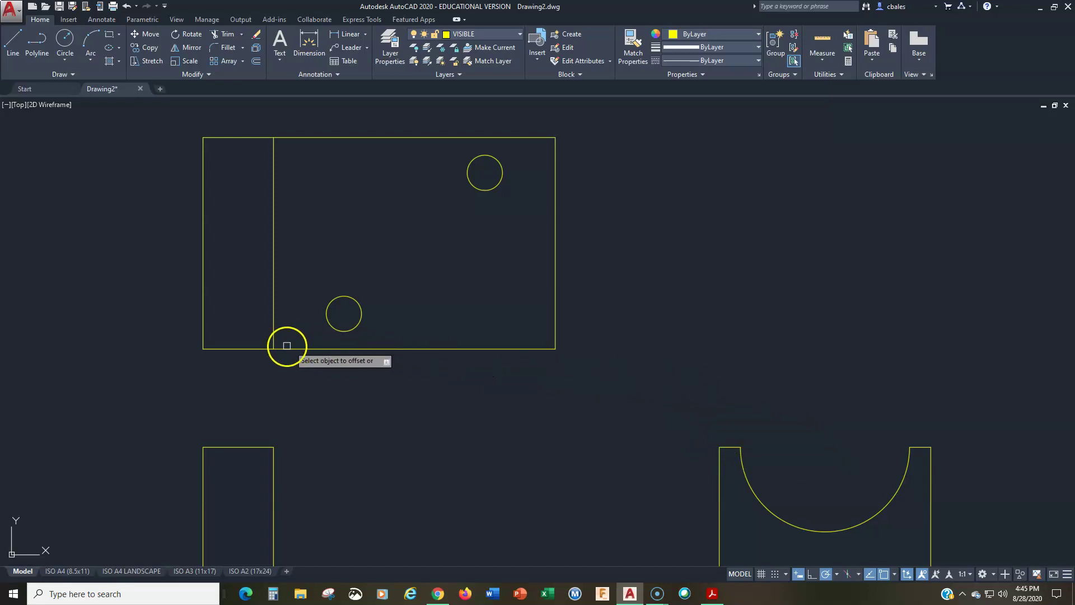
{"action": "left_click", "coordinate": [248, 349]}
{"action": "left_click", "coordinate": [241, 324]}
{"action": "left_click", "coordinate": [244, 138]}
{"action": "left_click", "coordinate": [247, 163]}
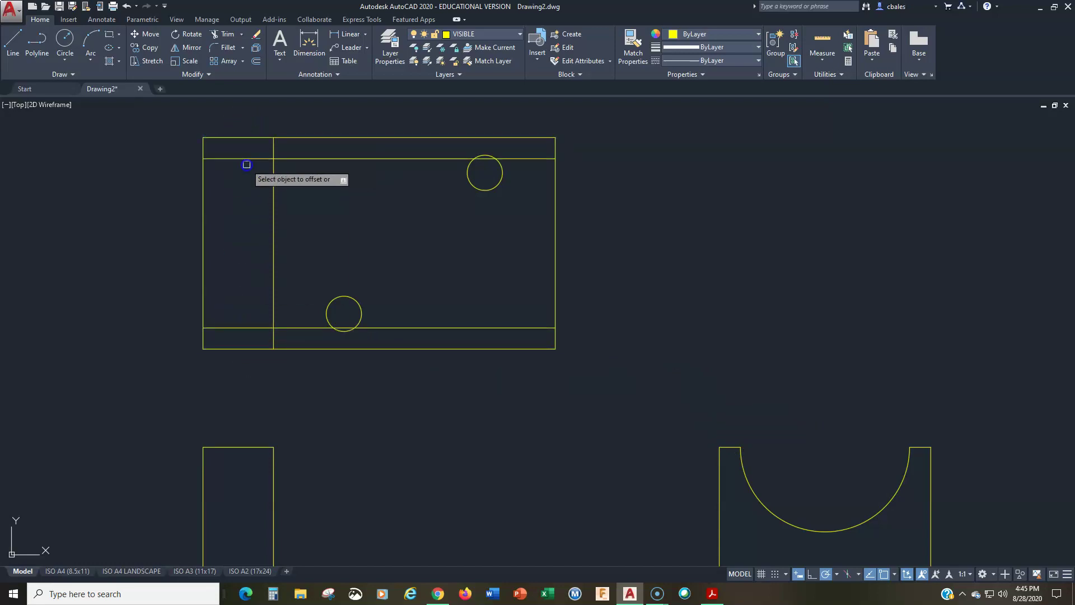
Trim the top view's two offset lines beyond the upright's vertical edge, keeping the short shoulder lines.
{"action": "key", "text": "Escape"}
{"action": "type", "text": "tr"}
{"action": "key", "text": "Return"}
{"action": "left_click", "coordinate": [274, 219]}
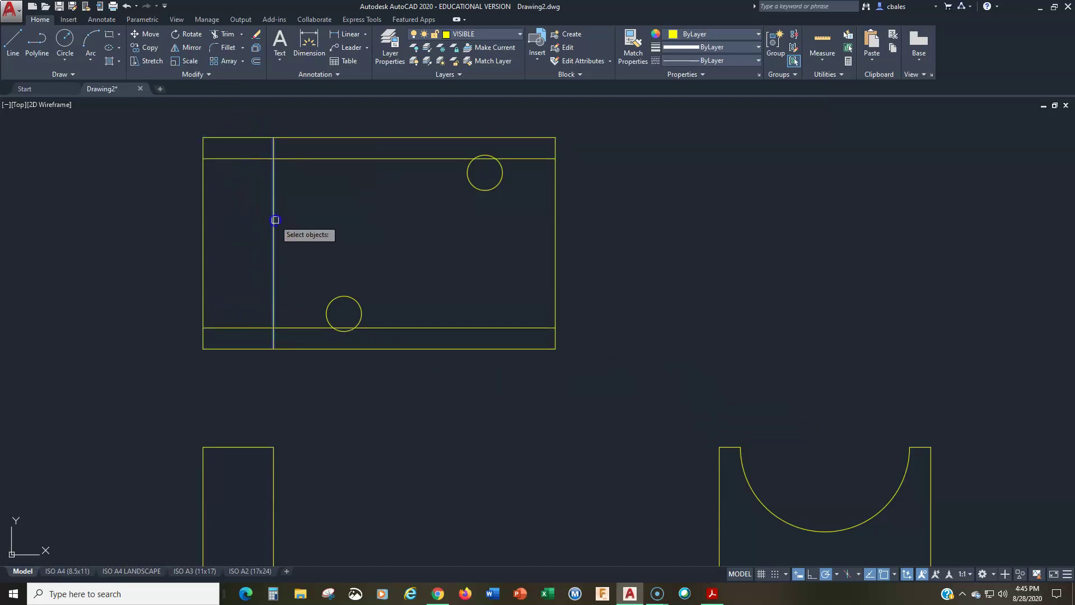
{"action": "key", "text": "Return"}
{"action": "left_click", "coordinate": [325, 157]}
{"action": "left_click", "coordinate": [302, 327]}
{"action": "right_click", "coordinate": [499, 314]}
Make HIDDEN the current layer and draw a horizontal line across the front view's upright, aligned with the cradle arc's lowest point.
{"action": "scroll", "coordinate": [599, 349], "scroll_direction": "down", "scroll_amount": 2}
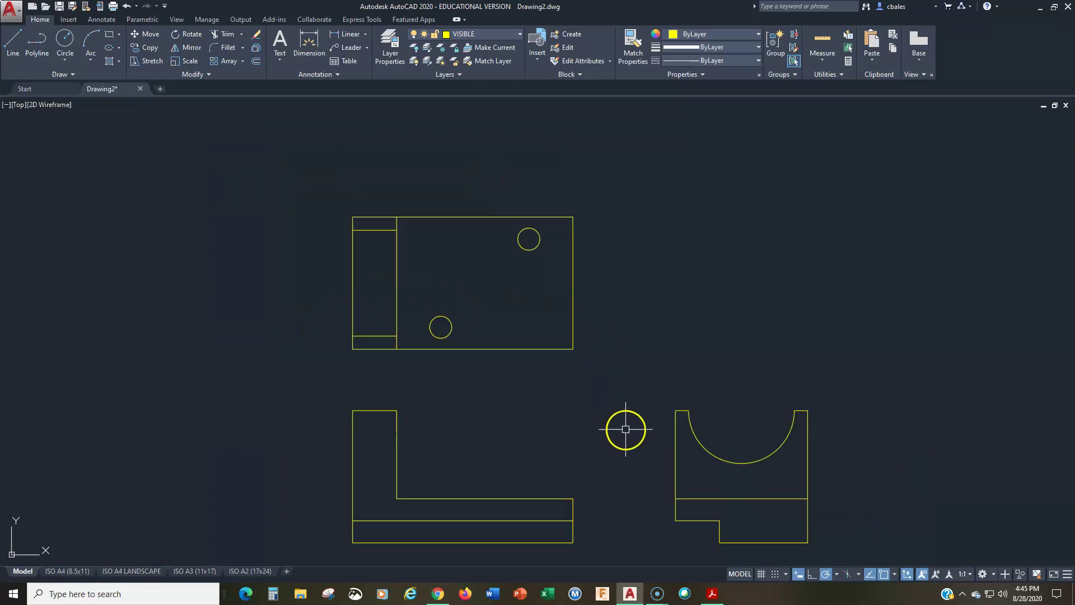
{"action": "middle_click_drag", "start_coordinate": [624, 432], "coordinate": [495, 376]}
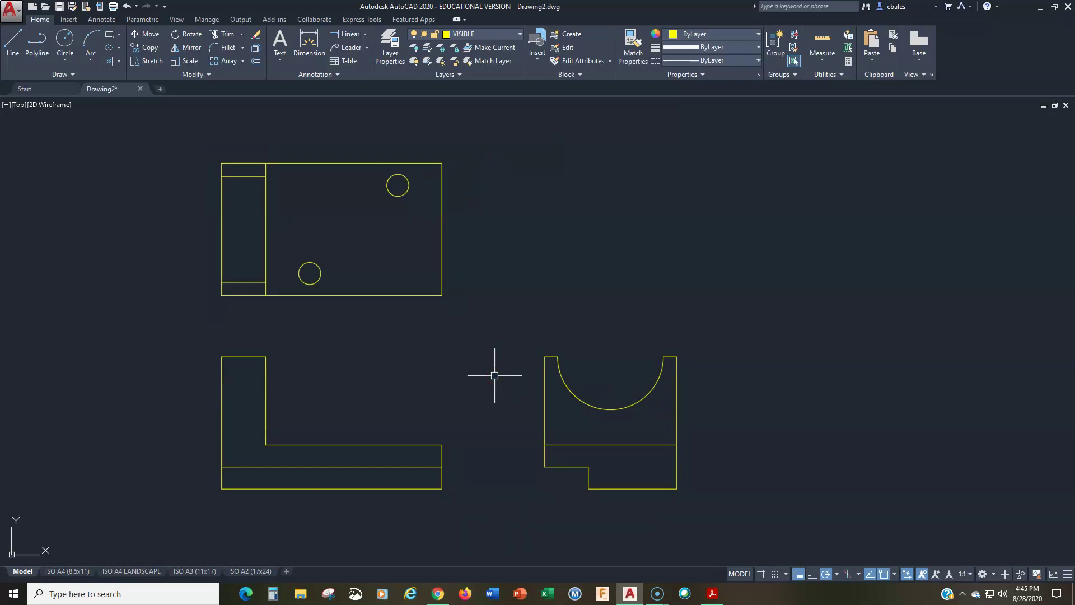
{"action": "left_click", "coordinate": [485, 35]}
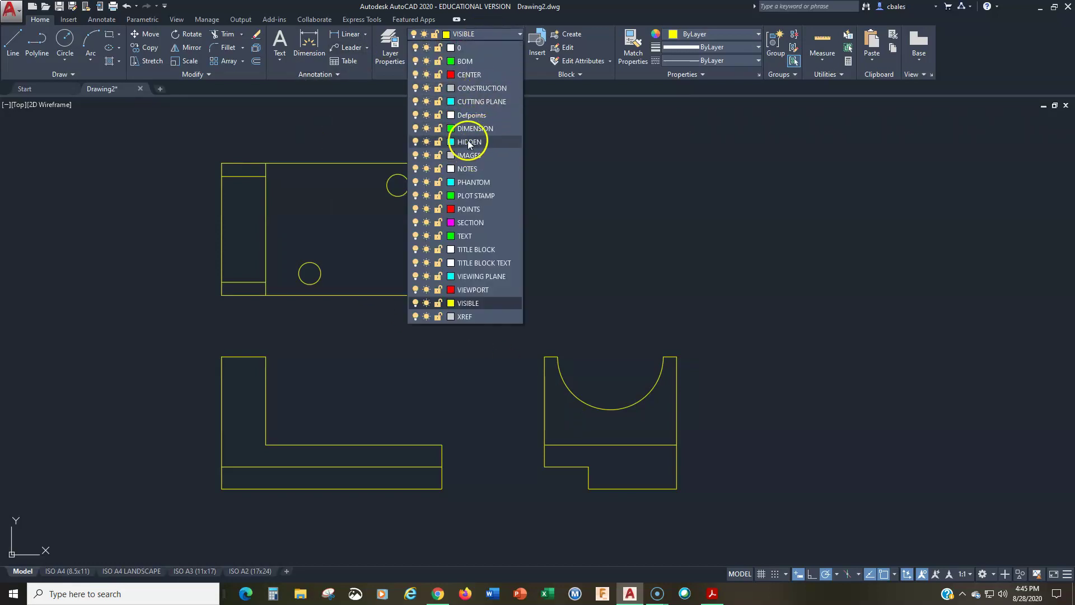
{"action": "left_click", "coordinate": [468, 140]}
{"action": "type", "text": "l"}
{"action": "key", "text": "Return"}
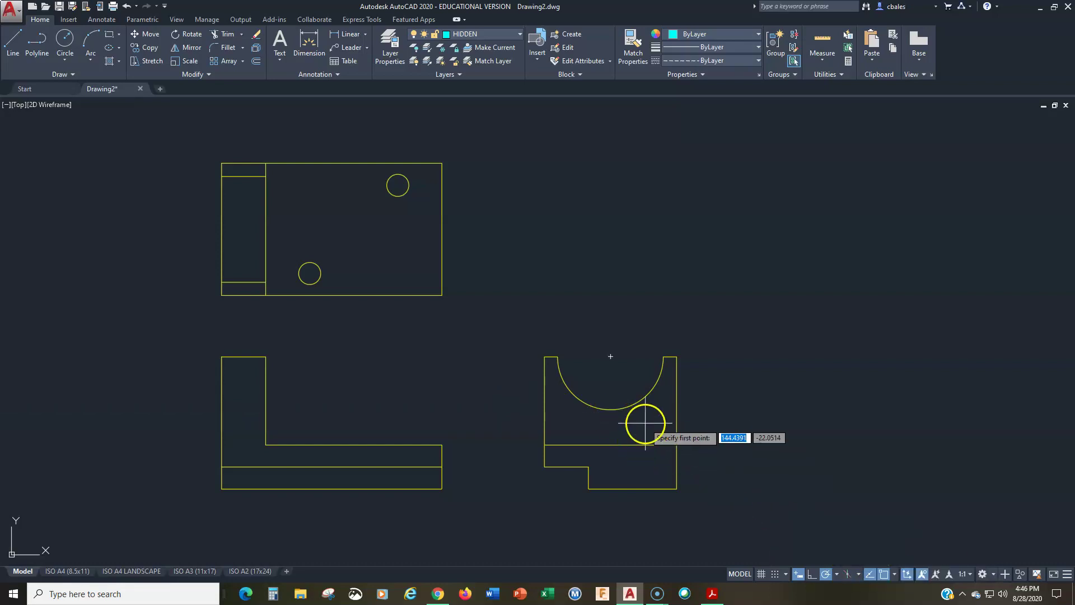
{"action": "mouse_move", "coordinate": [610, 409]}
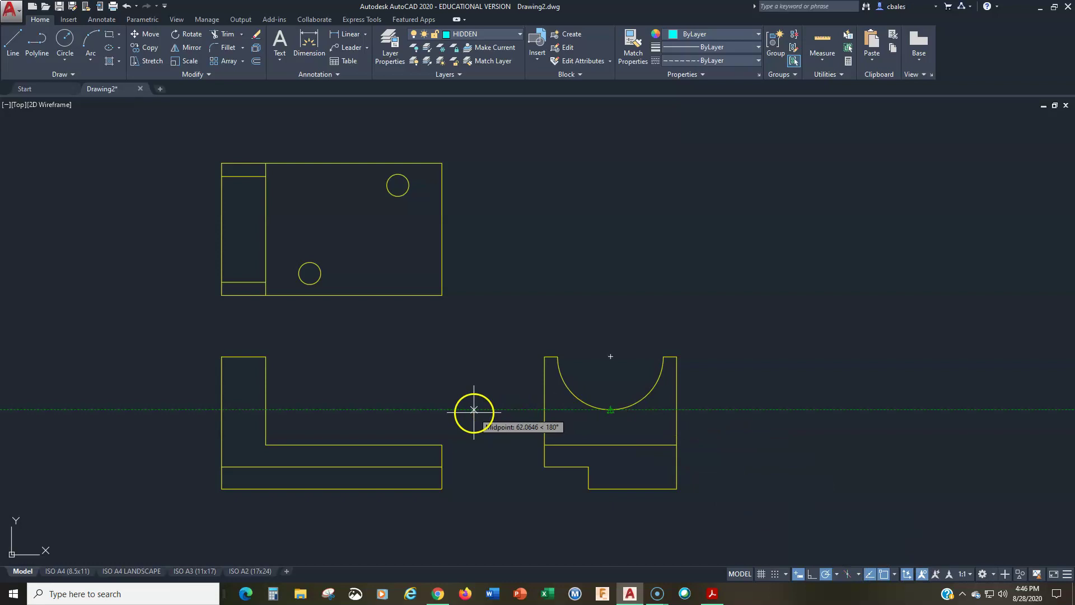
{"action": "left_click", "coordinate": [266, 409]}
{"action": "left_click", "coordinate": [222, 409]}
{"action": "right_click", "coordinate": [308, 402]}
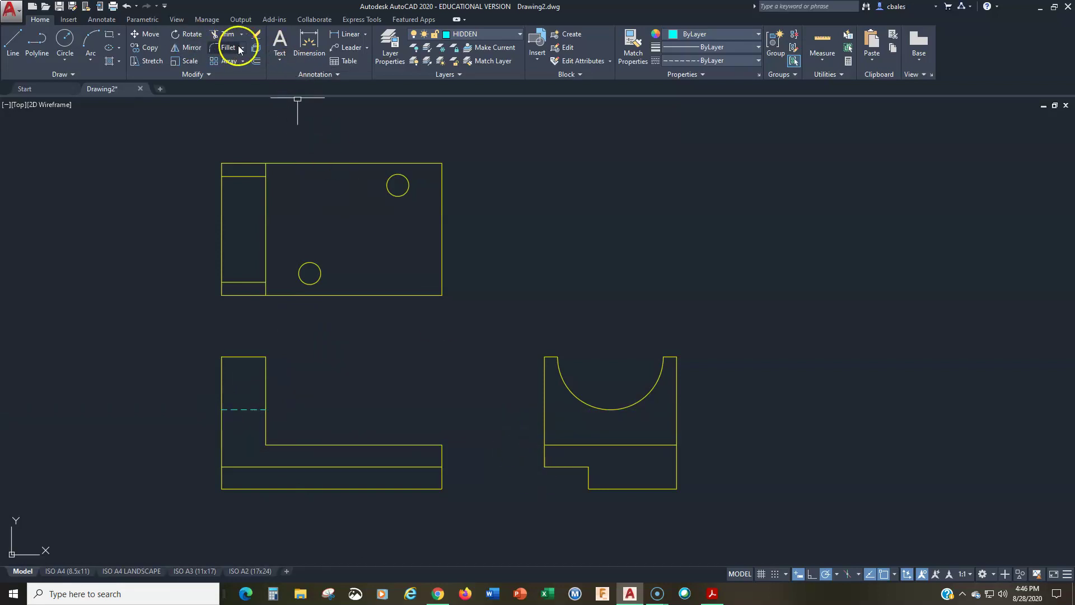
Offset the top view's bottom edge inward, picking the distance across the horizontal width of the side view's notch.
{"action": "left_click", "coordinate": [257, 62]}
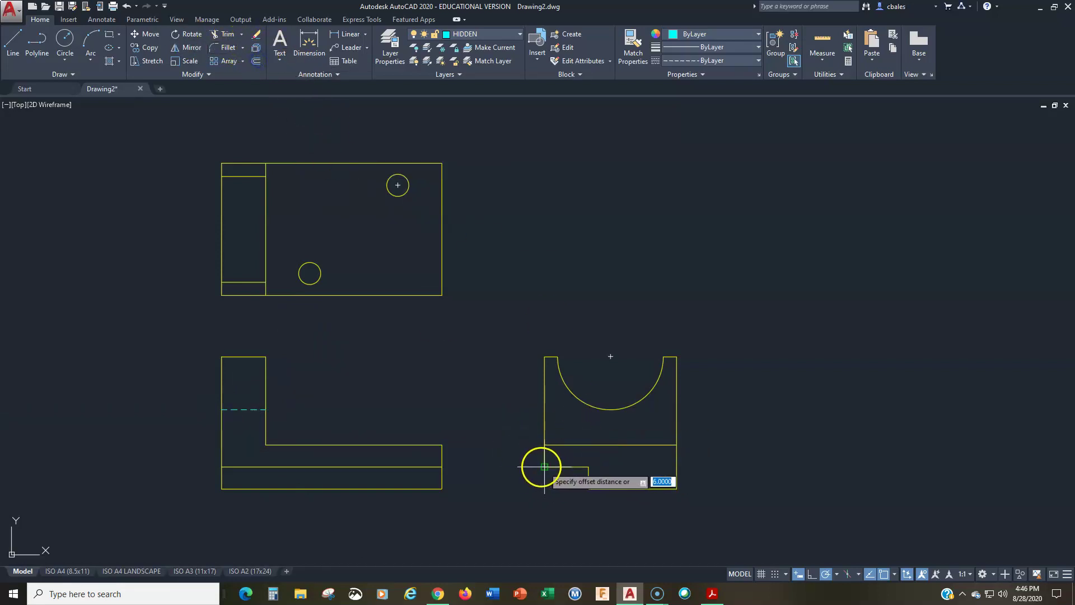
{"action": "key", "text": "Return"}
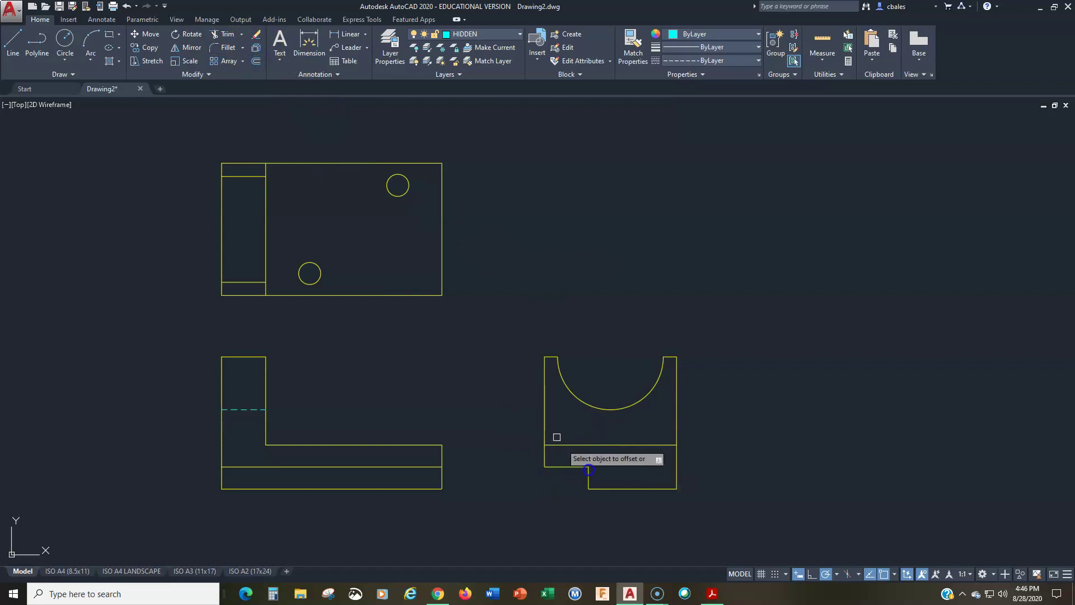
{"action": "left_click", "coordinate": [406, 294]}
{"action": "left_click", "coordinate": [404, 271]}
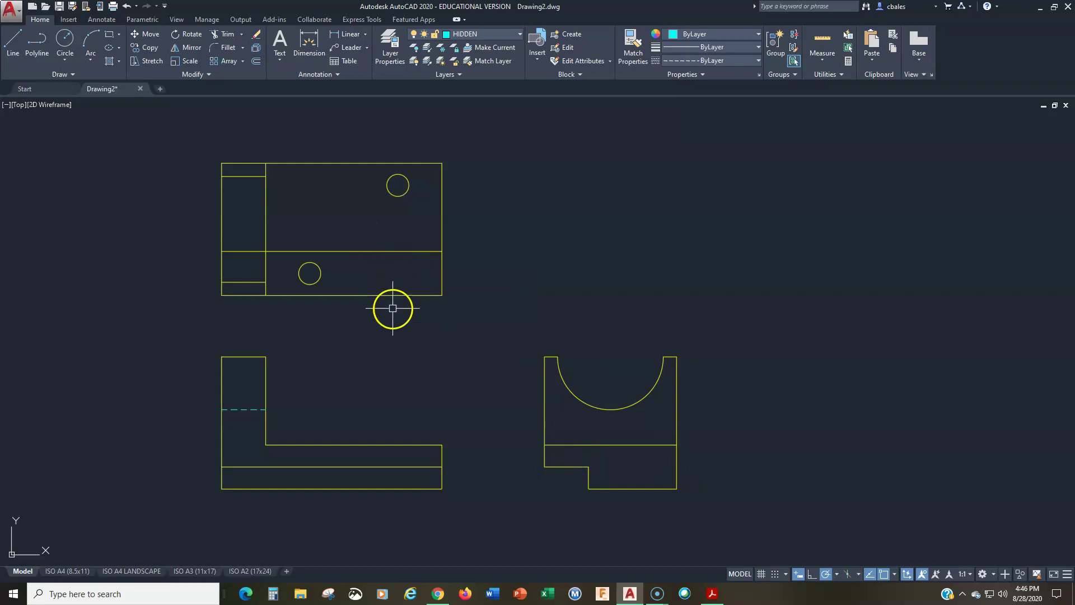
Move the new offset line in the top view to the HIDDEN layer.
{"action": "left_click", "coordinate": [382, 253]}
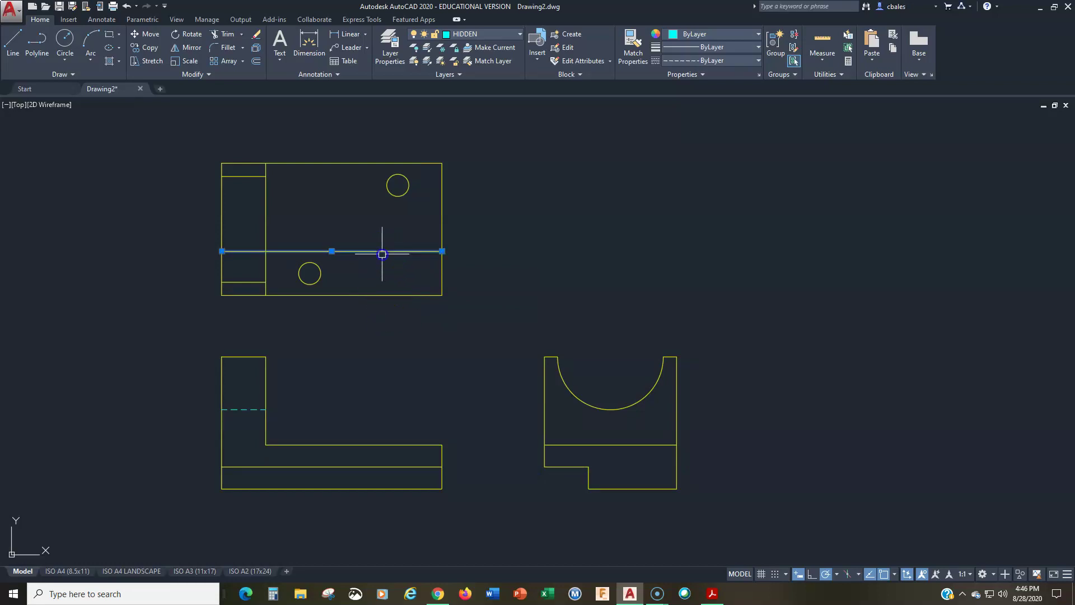
{"action": "left_click", "coordinate": [481, 35]}
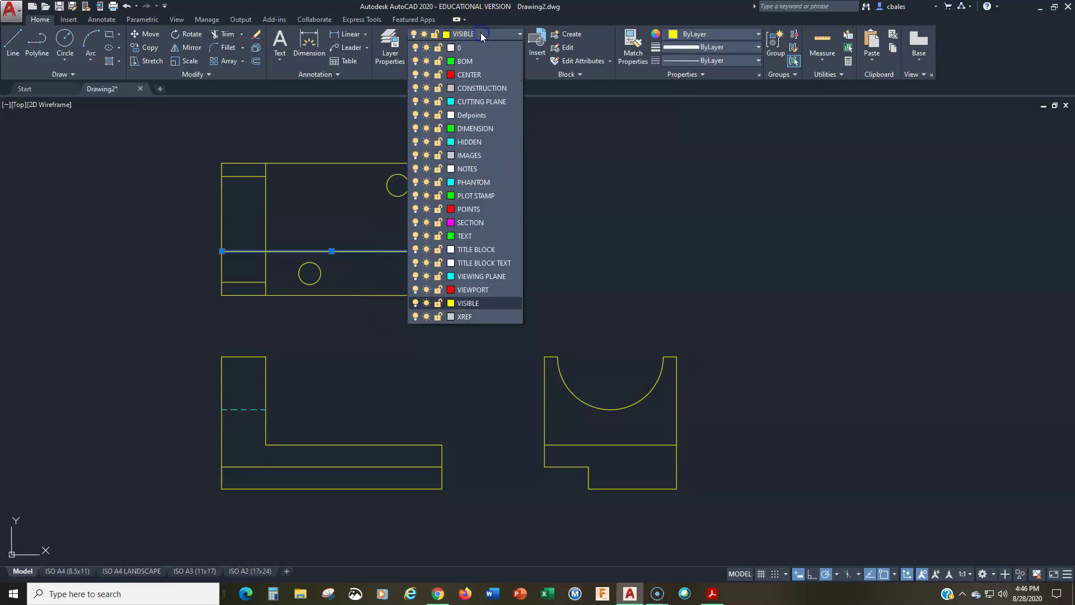
{"action": "left_click", "coordinate": [468, 137]}
{"action": "key", "text": "Escape"}
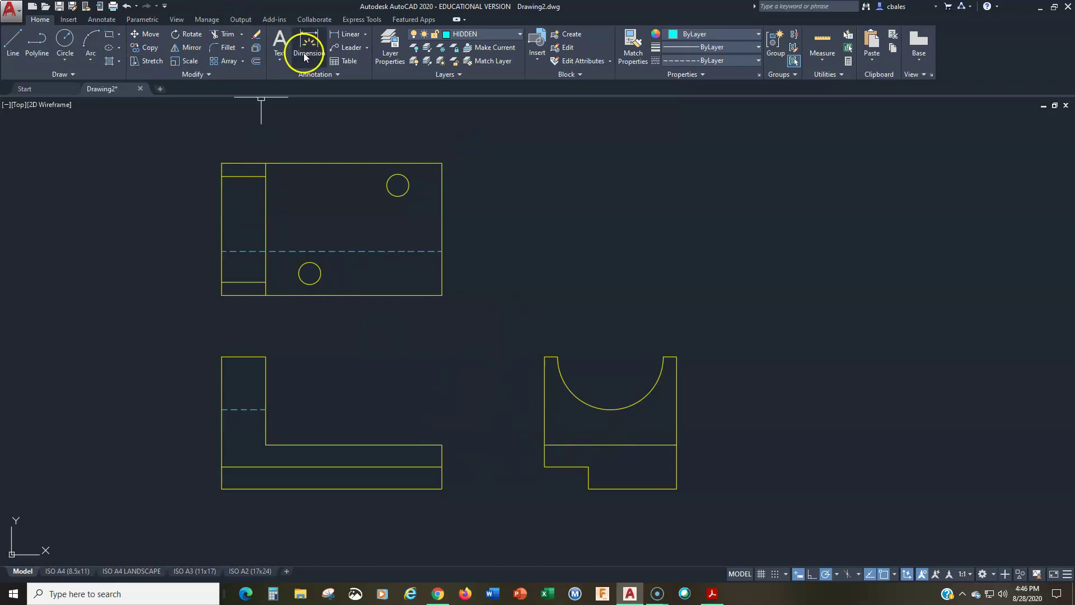
{"action": "left_click", "coordinate": [9, 45]}
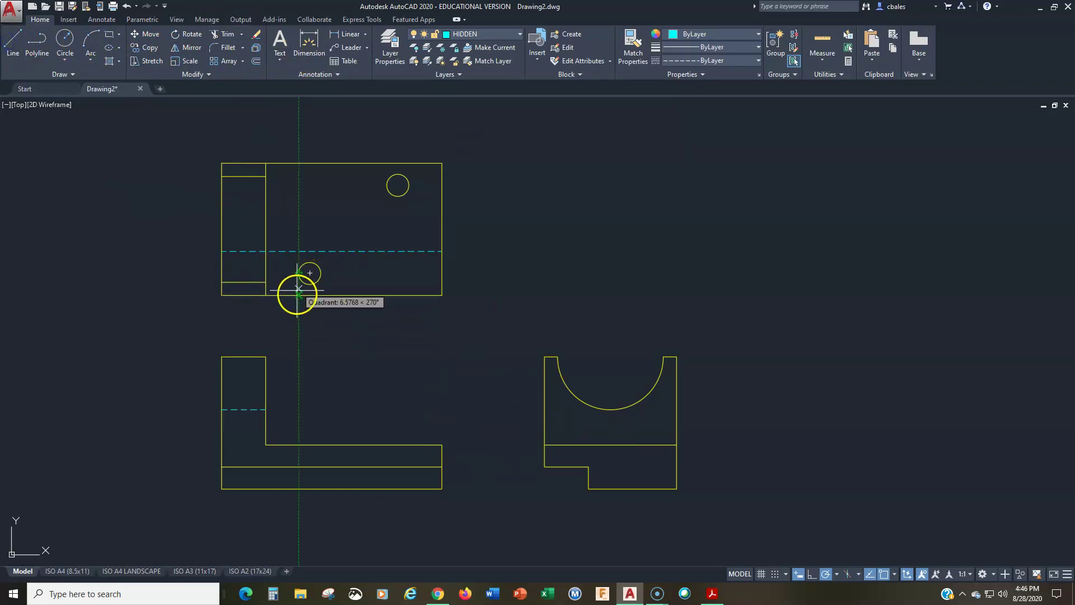
{"action": "left_click", "coordinate": [298, 445]}
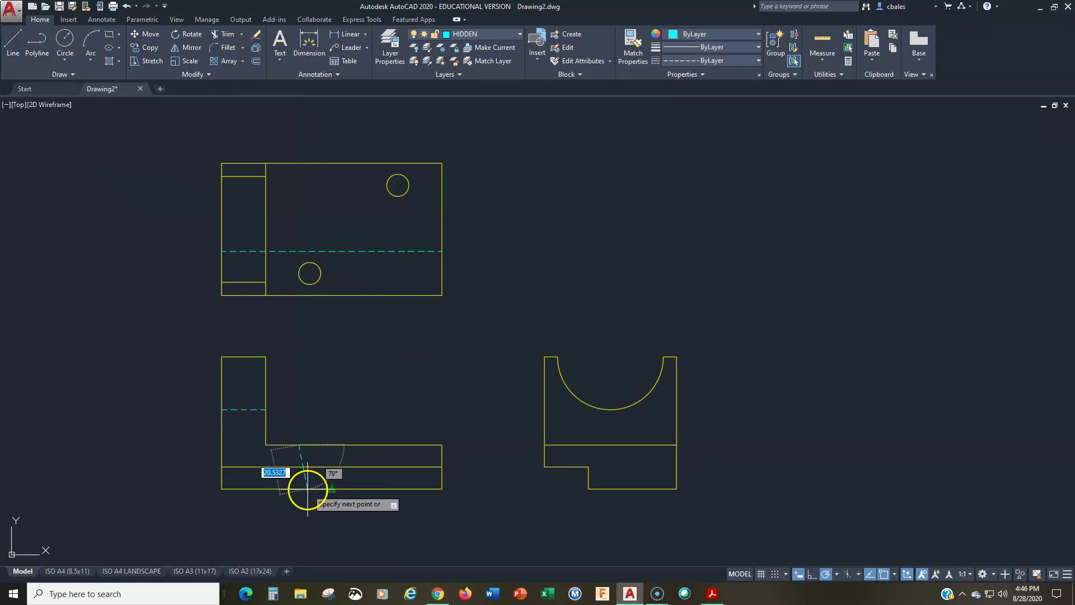
{"action": "key", "text": "Escape"}
{"action": "key", "text": "Return"}
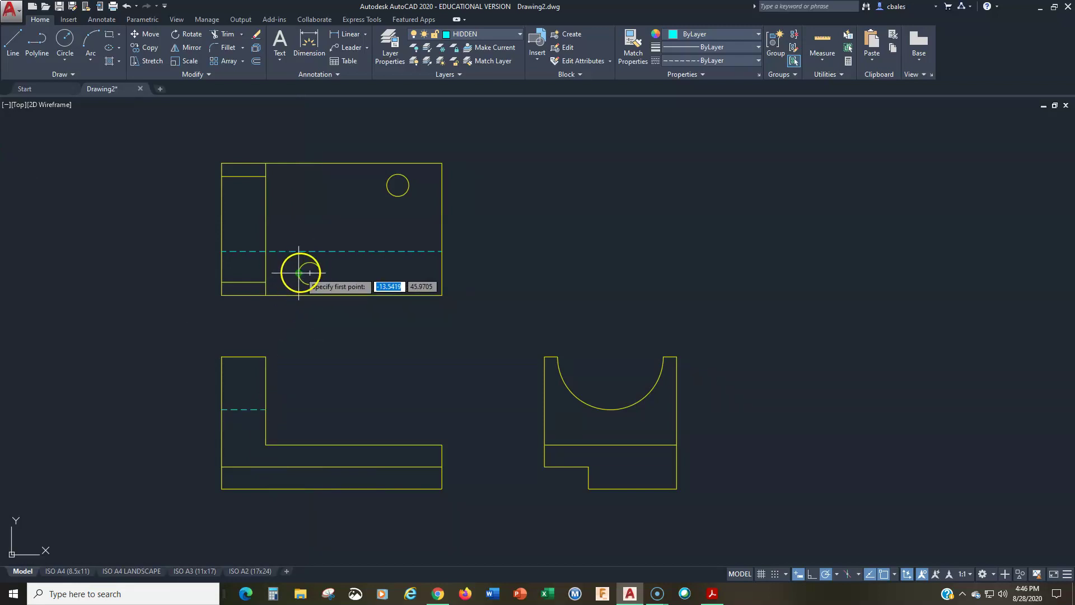
{"action": "left_click", "coordinate": [298, 465]}
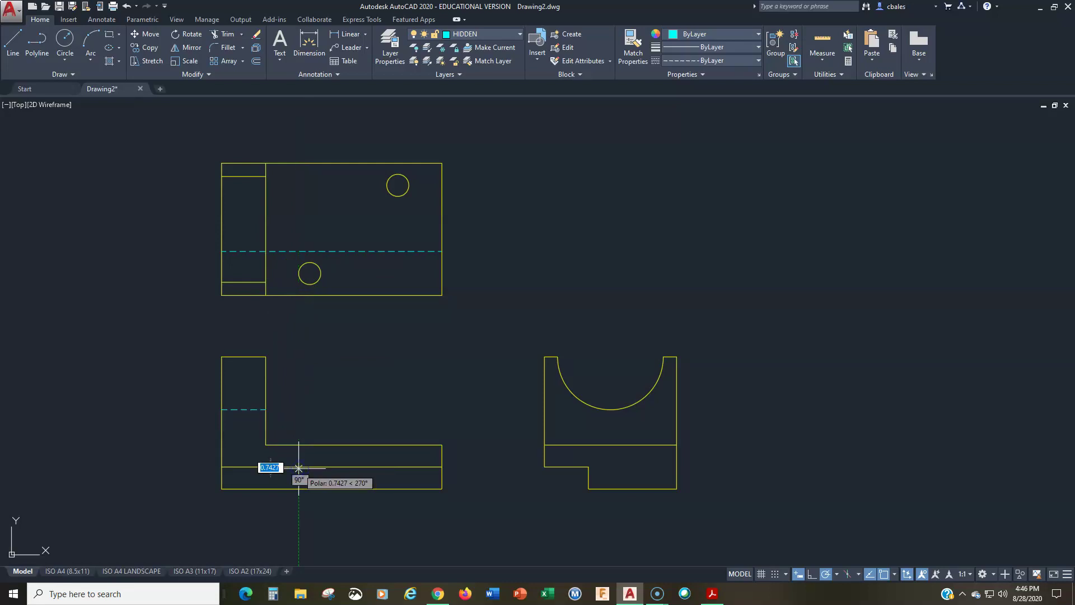
{"action": "key", "text": "Escape"}
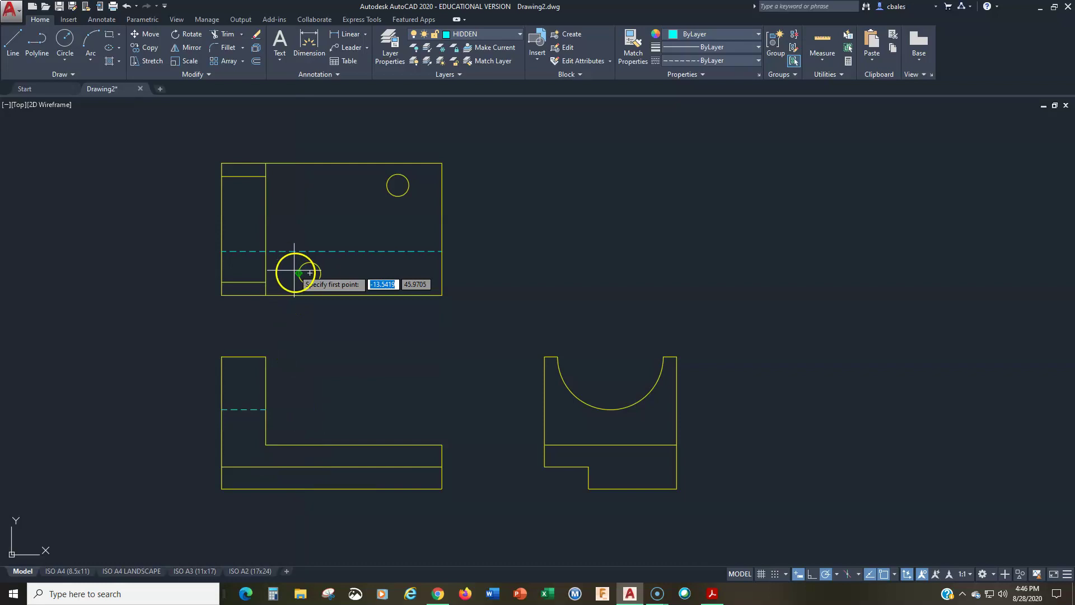
Draw the lower-left hole's two hidden lines in the front view, aligned with its quadrants, from the base's top edge to the ledge line.
{"action": "left_click", "coordinate": [299, 445]}
{"action": "left_click", "coordinate": [299, 466]}
{"action": "key", "text": "Return"}
{"action": "key", "text": "Return"}
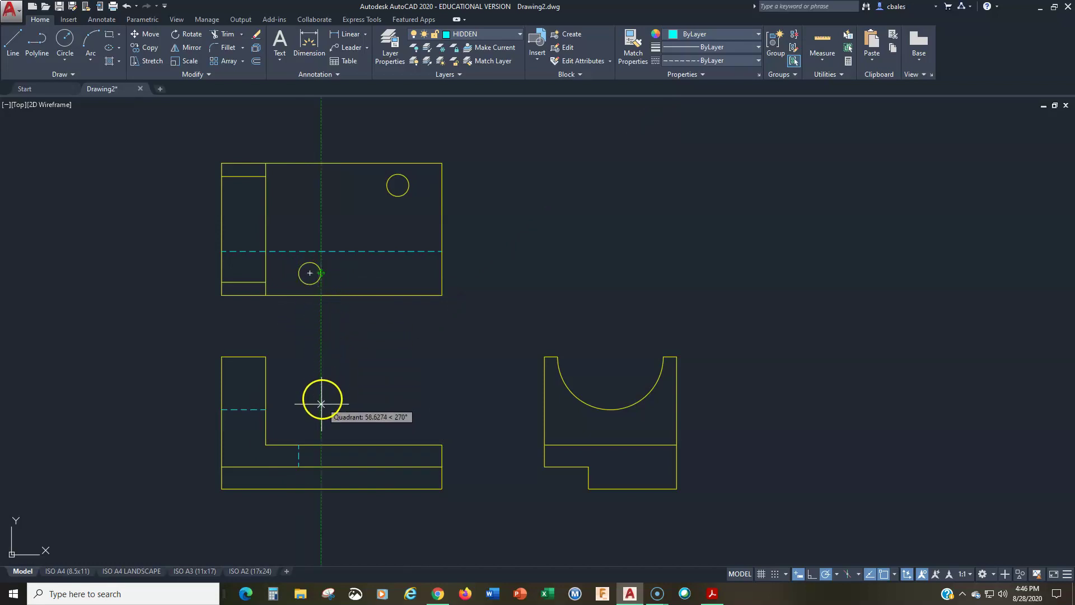
{"action": "left_click", "coordinate": [320, 445]}
{"action": "left_click", "coordinate": [321, 467]}
{"action": "key", "text": "Return"}
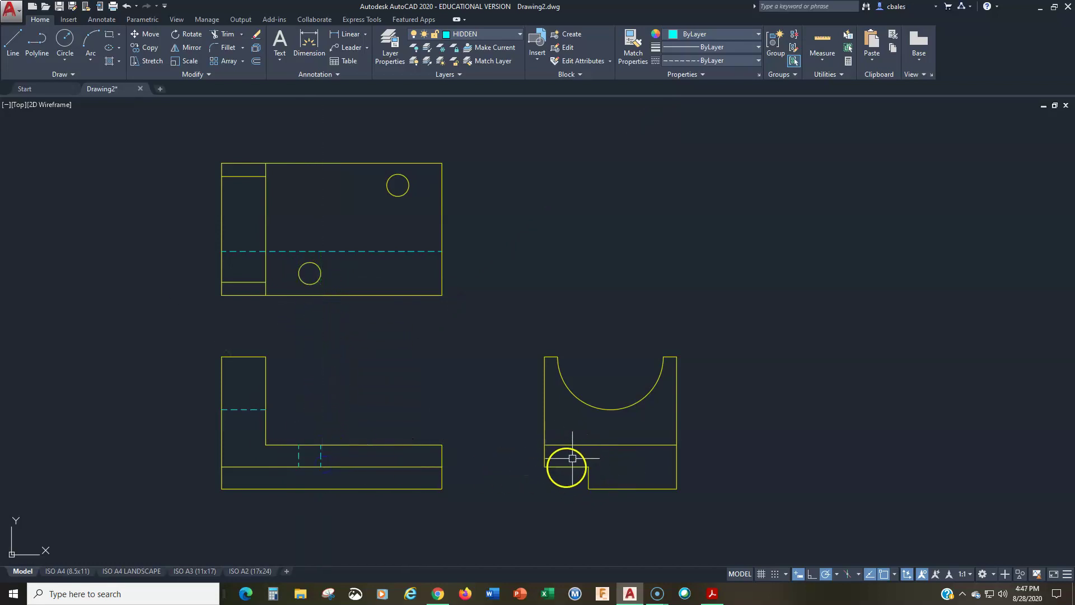
Draw the upper-right hole's two hidden lines in the front view, aligned with its quadrants, through the full height of the base.
{"action": "key", "text": "Return"}
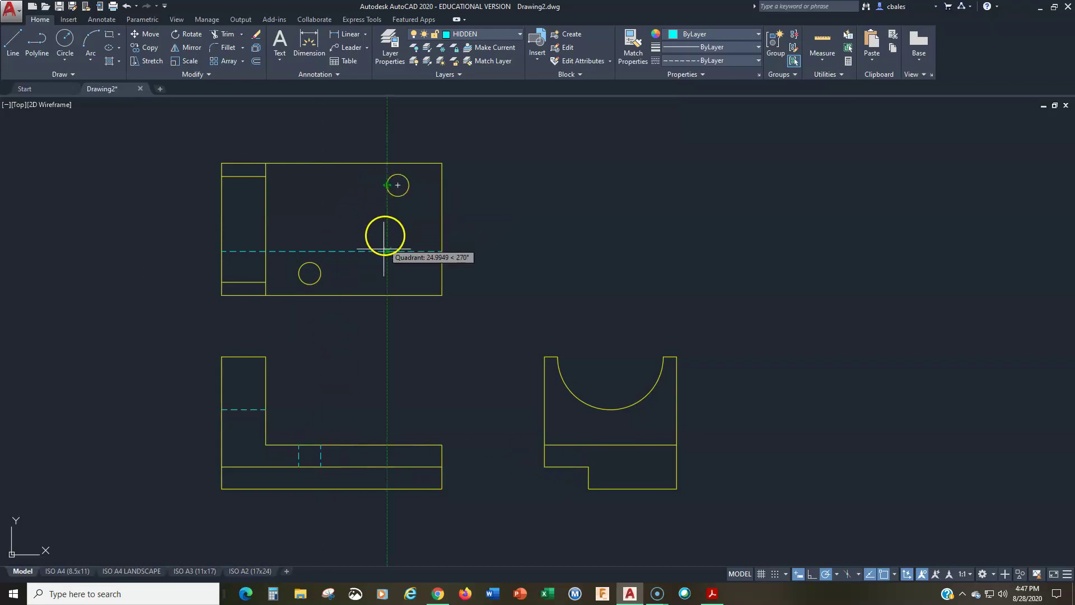
{"action": "left_click", "coordinate": [386, 444]}
{"action": "left_click", "coordinate": [386, 488]}
{"action": "key", "text": "Return"}
{"action": "key", "text": "Return"}
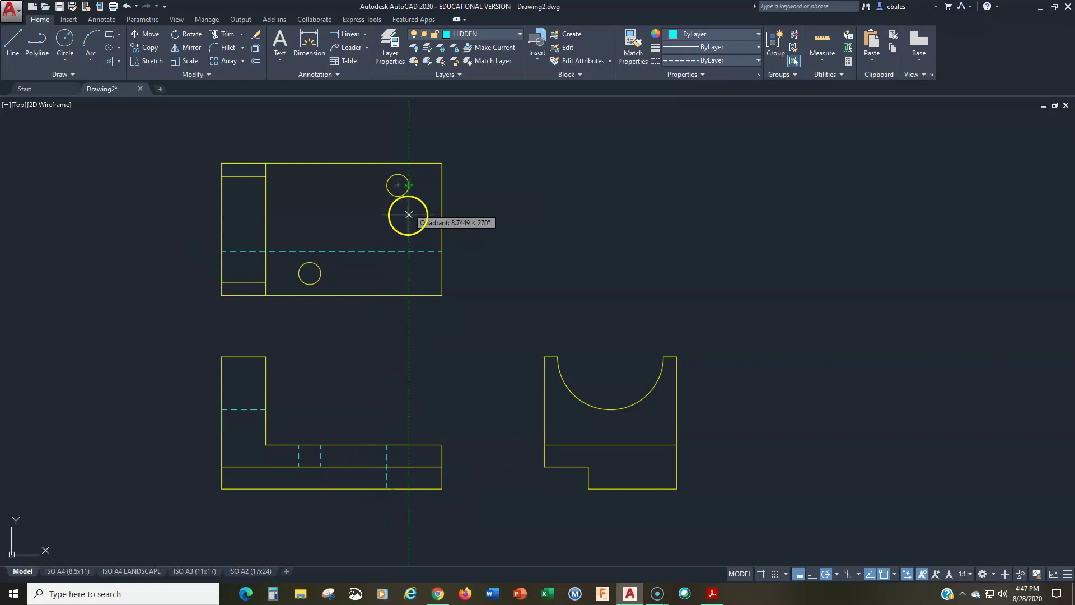
{"action": "left_click", "coordinate": [409, 445]}
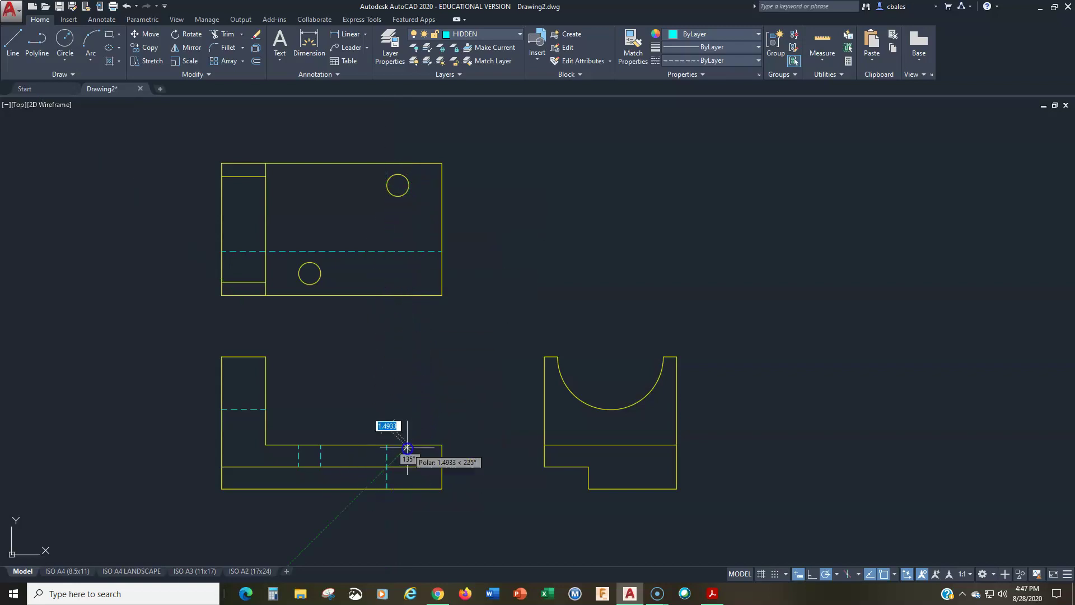
{"action": "left_click", "coordinate": [408, 489]}
{"action": "key", "text": "Return"}
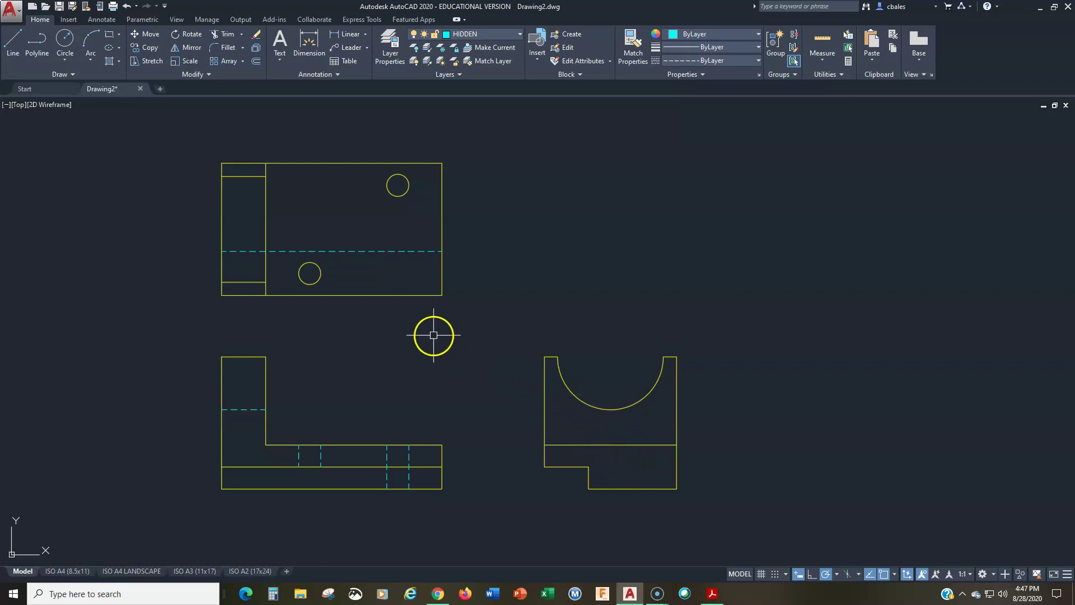
Make CENTER the current layer and add center marks to both hole circles in the top view.
{"action": "left_click", "coordinate": [482, 35]}
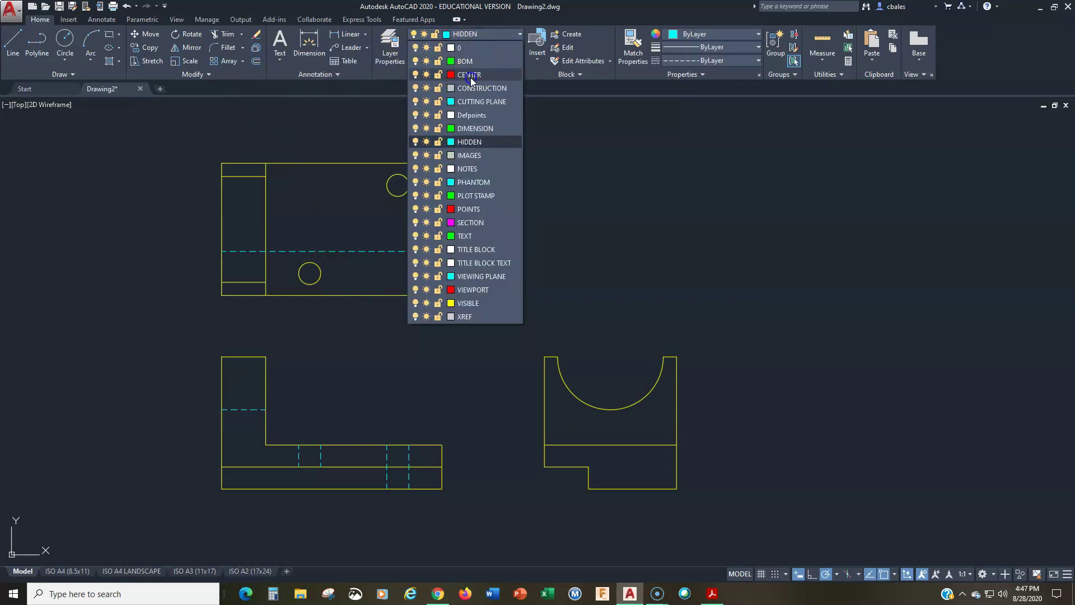
{"action": "left_click", "coordinate": [470, 77]}
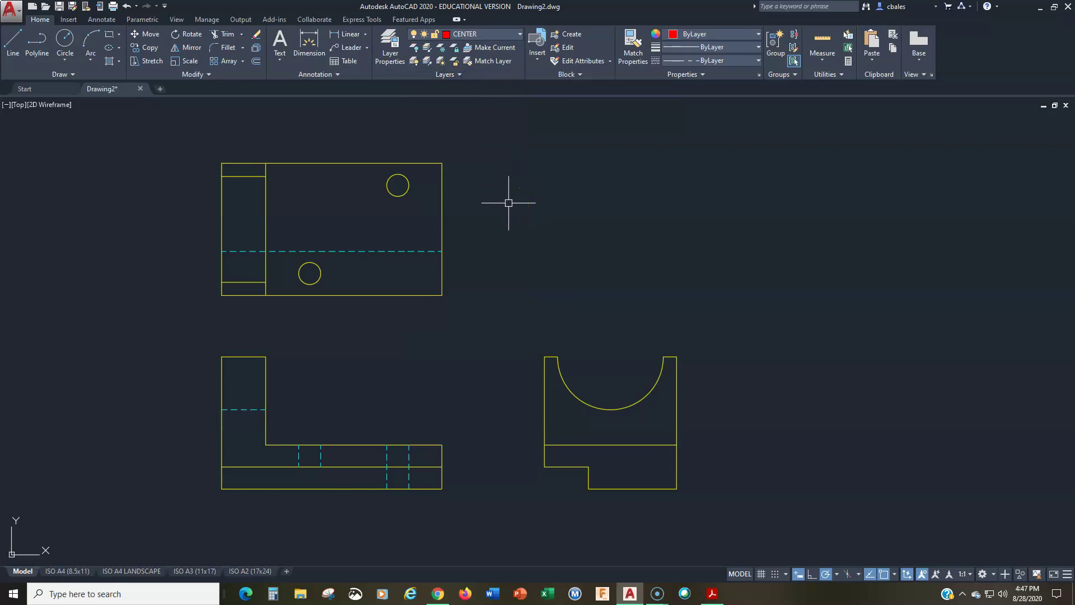
{"action": "left_click", "coordinate": [102, 19]}
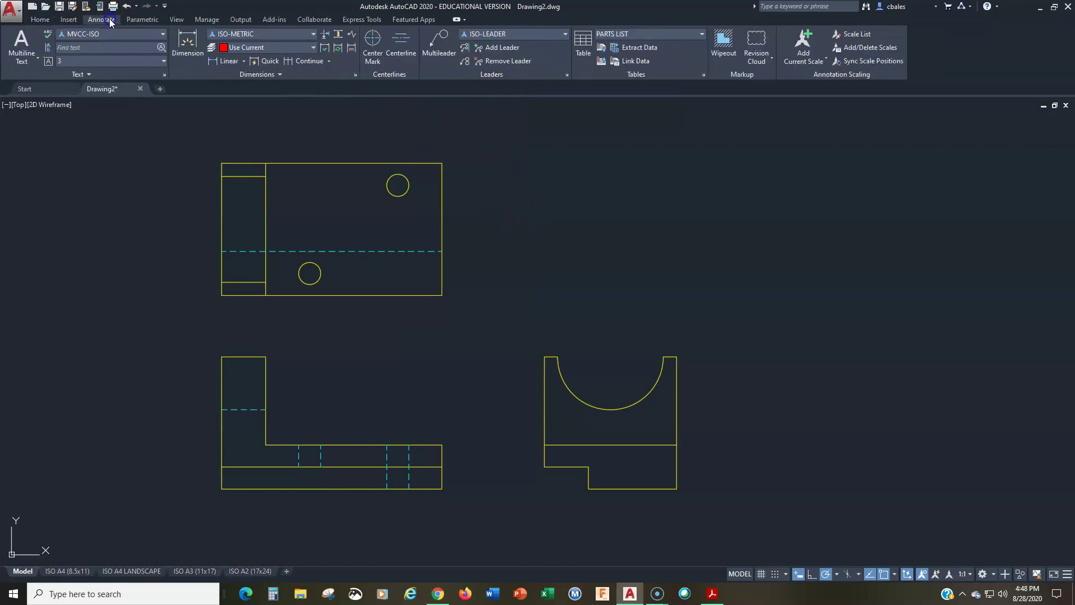
{"action": "left_click", "coordinate": [373, 40]}
{"action": "left_click", "coordinate": [315, 261]}
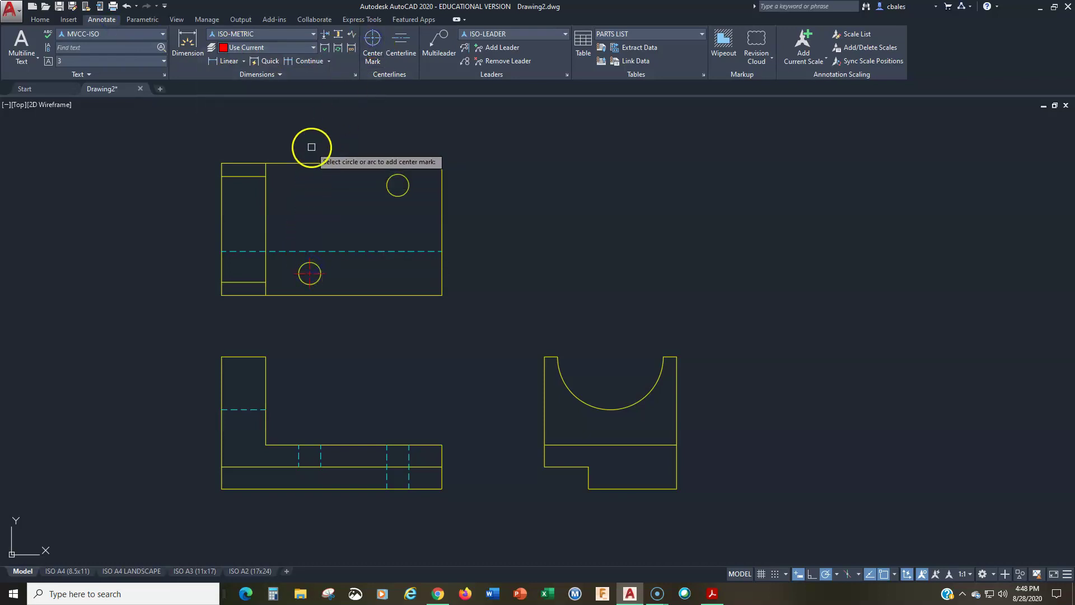
{"action": "left_click", "coordinate": [386, 187]}
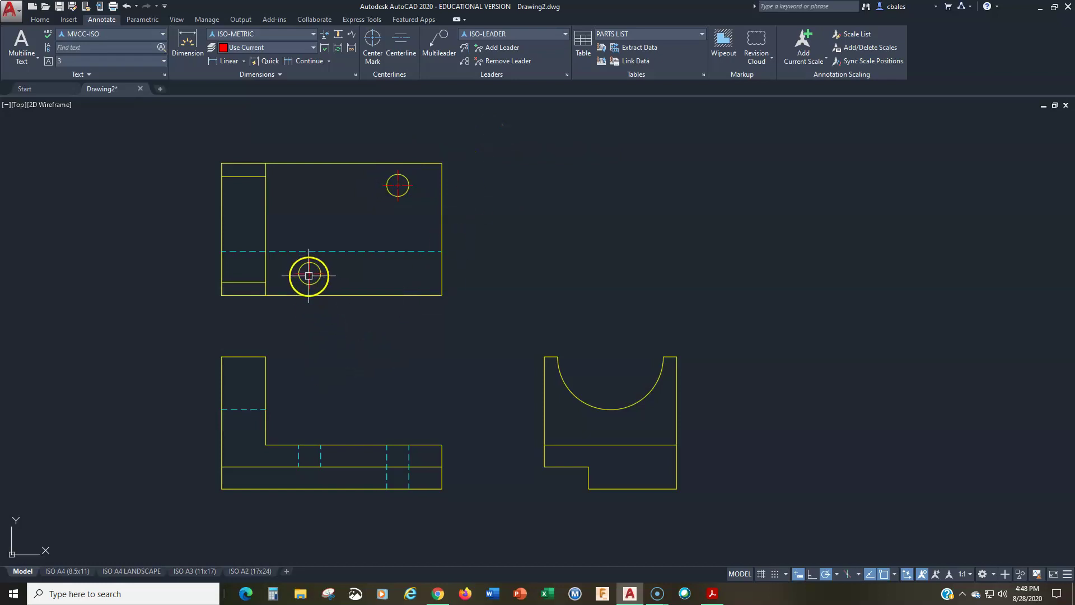
Add a centerline between each hole's pair of hidden lines in the front view.
{"action": "left_click", "coordinate": [398, 41]}
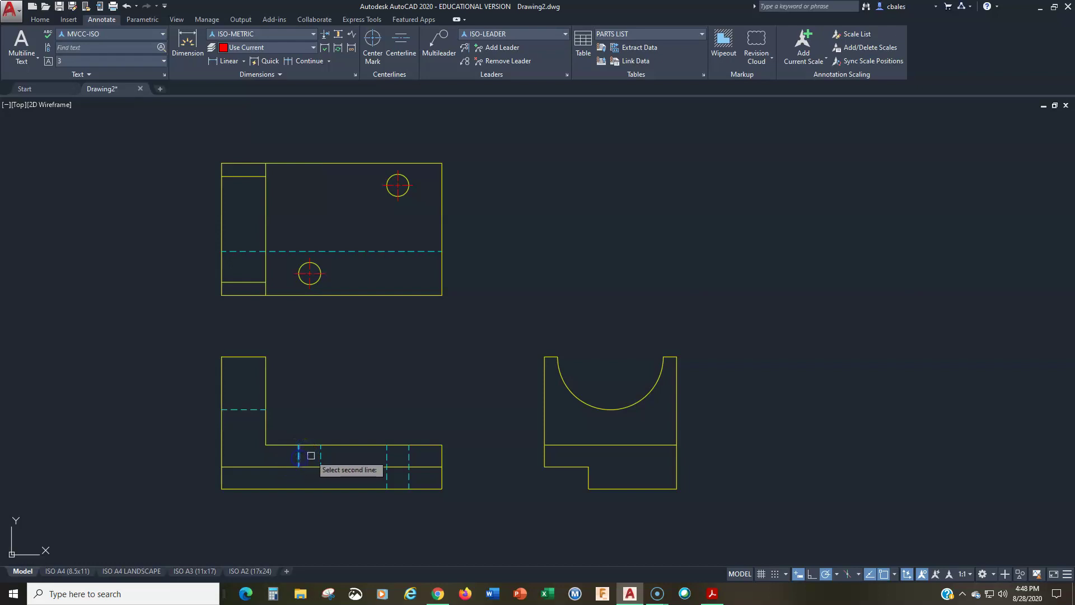
{"action": "left_click", "coordinate": [321, 457]}
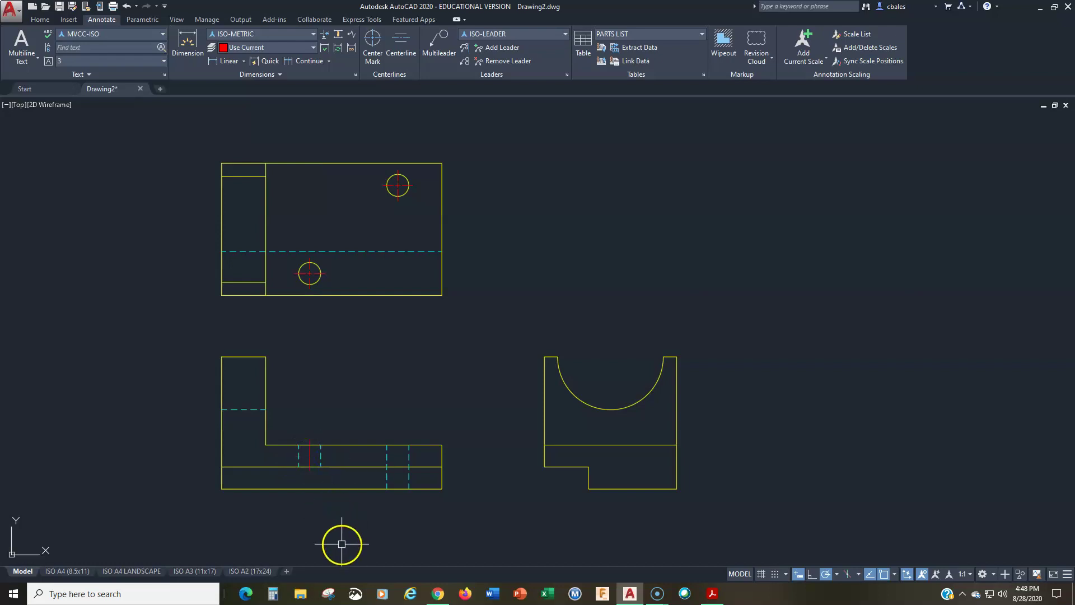
{"action": "left_click", "coordinate": [404, 42]}
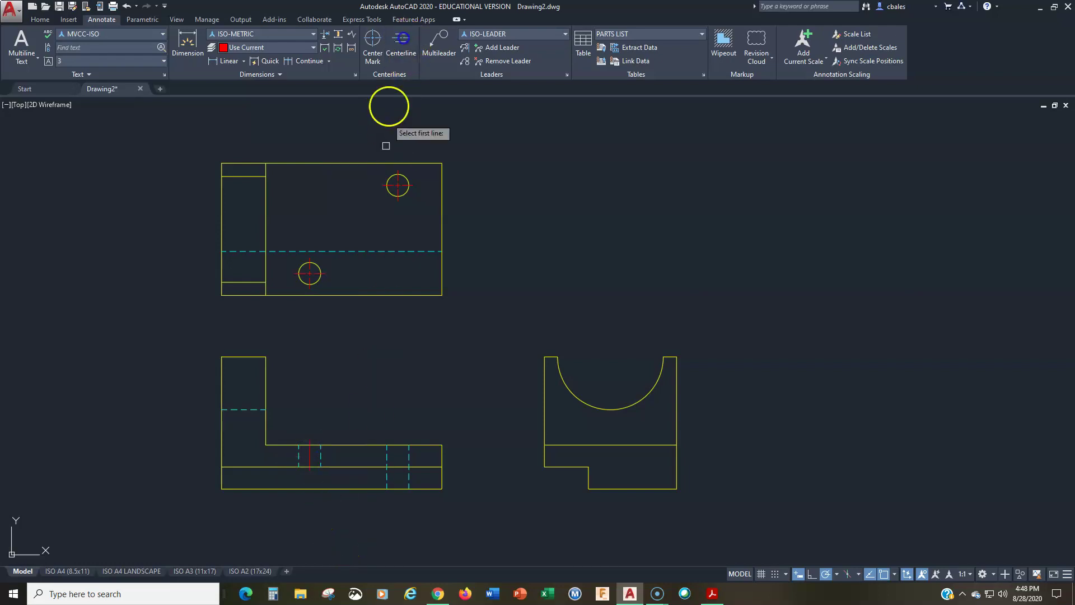
{"action": "left_click", "coordinate": [385, 456]}
{"action": "left_click", "coordinate": [411, 457]}
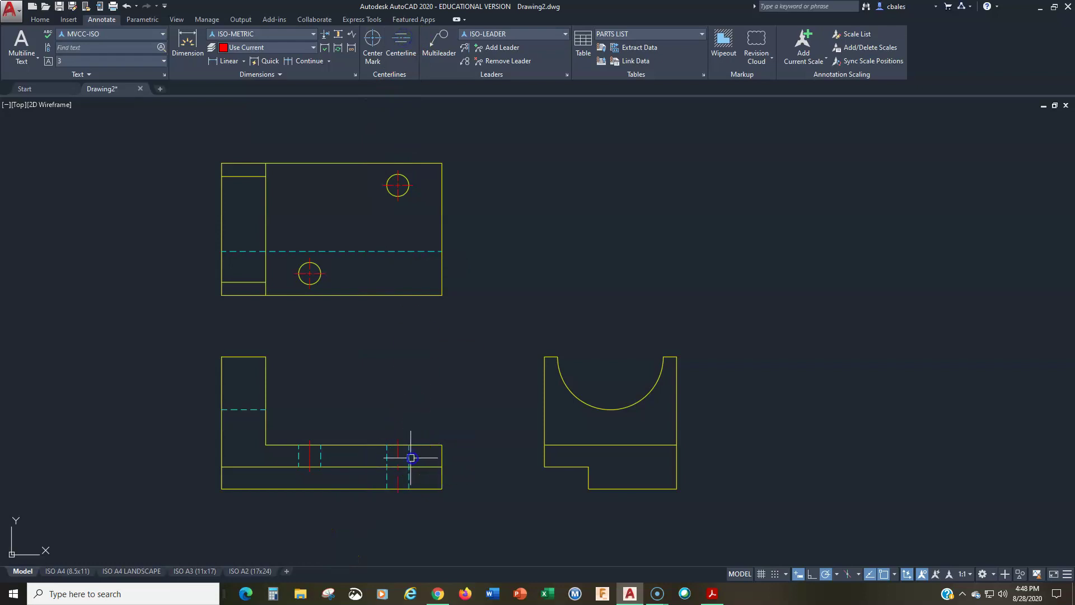
Examine the centerlines and hidden lines of the two holes in the front view's base.
{"action": "scroll", "coordinate": [367, 472], "scroll_direction": "up", "scroll_amount": 6}
{"action": "middle_click_drag", "start_coordinate": [271, 487], "coordinate": [477, 460]}
{"action": "scroll", "coordinate": [477, 460], "scroll_direction": "down", "scroll_amount": 2}
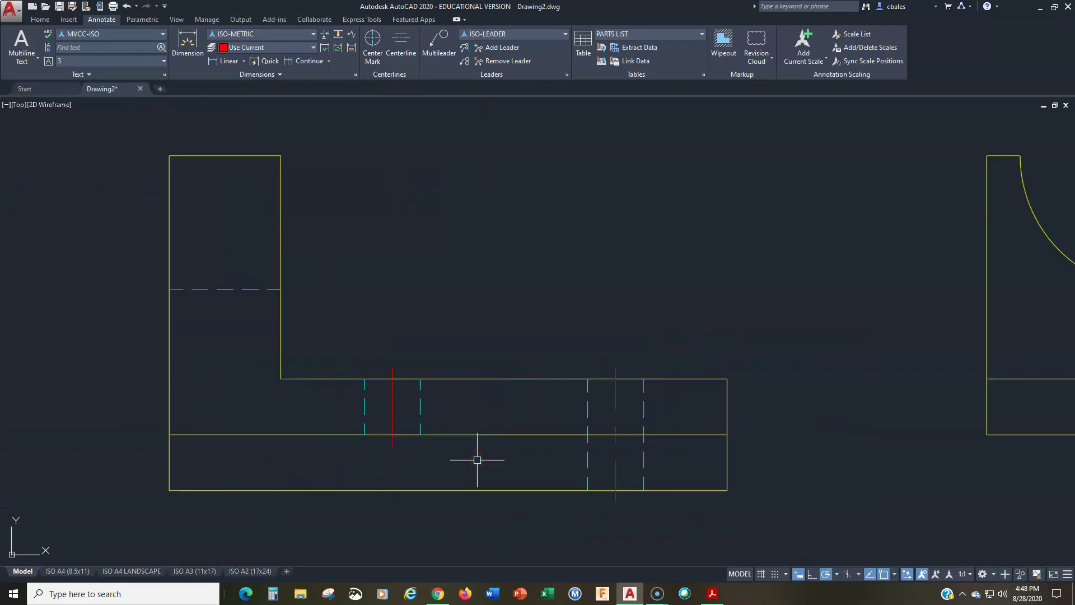
{"action": "left_click", "coordinate": [393, 407]}
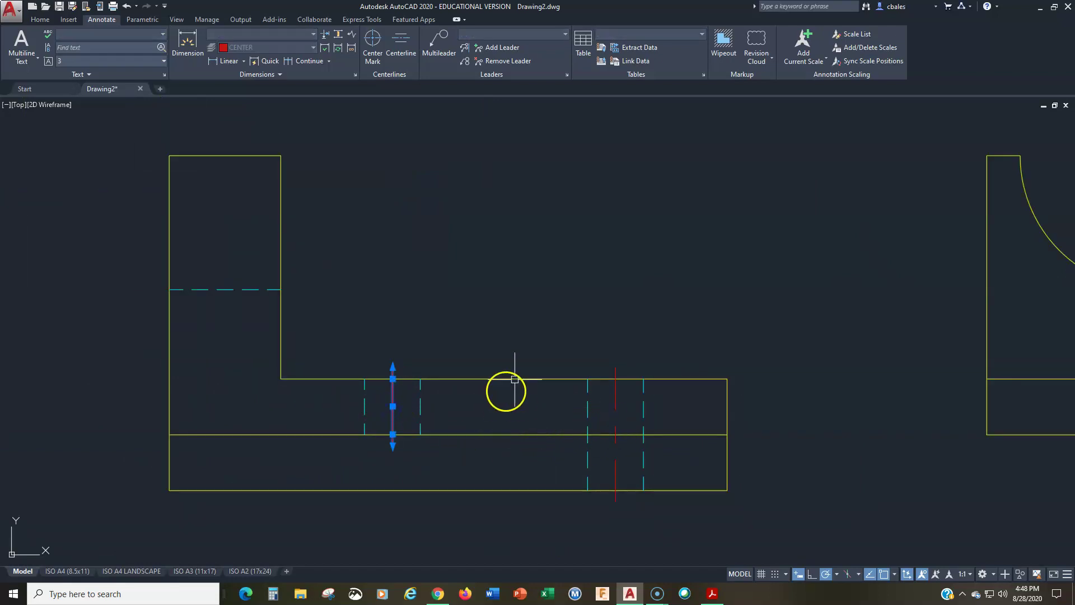
{"action": "key", "text": "Escape"}
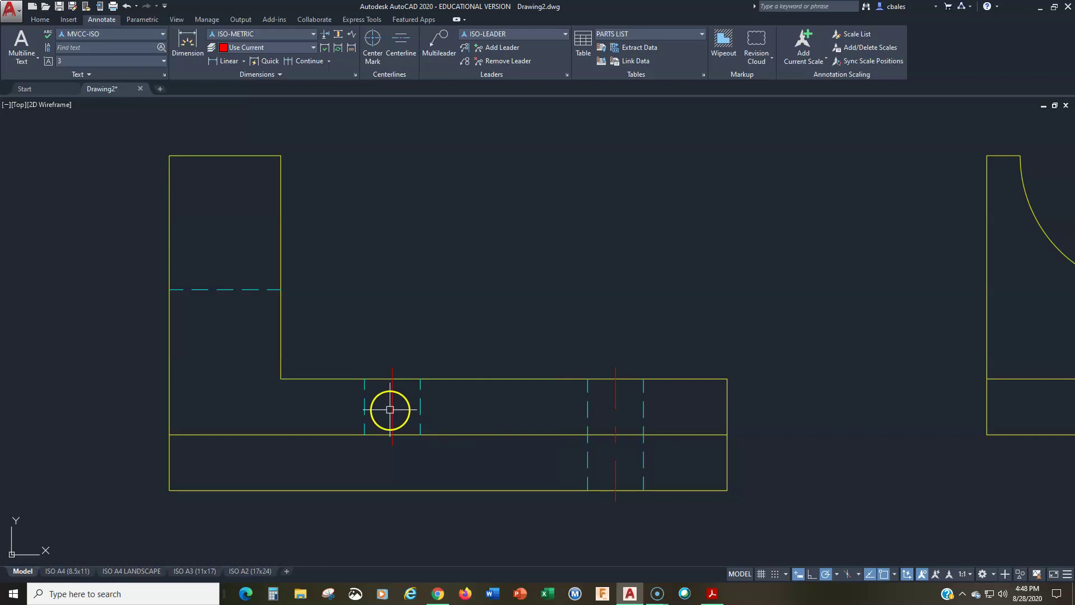
{"action": "left_click_drag", "start_coordinate": [390, 409], "coordinate": [426, 399]}
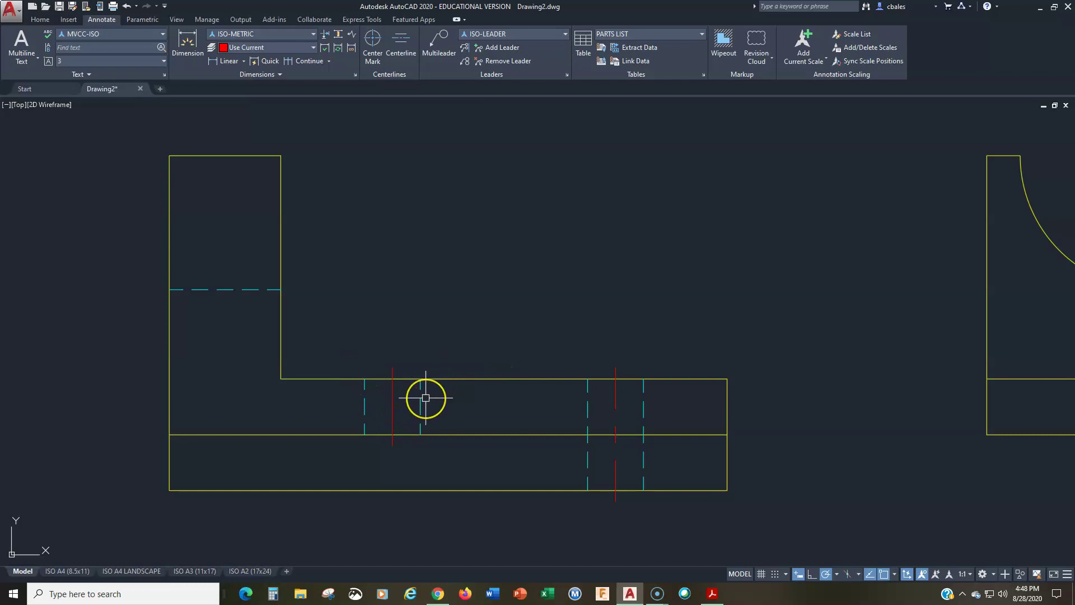
{"action": "scroll", "coordinate": [426, 398], "scroll_direction": "down", "scroll_amount": 4}
{"action": "scroll", "coordinate": [426, 398], "scroll_direction": "up", "scroll_amount": 2}
{"action": "scroll", "coordinate": [425, 398], "scroll_direction": "down", "scroll_amount": 2}
{"action": "middle_click_drag", "start_coordinate": [437, 406], "coordinate": [297, 446]}
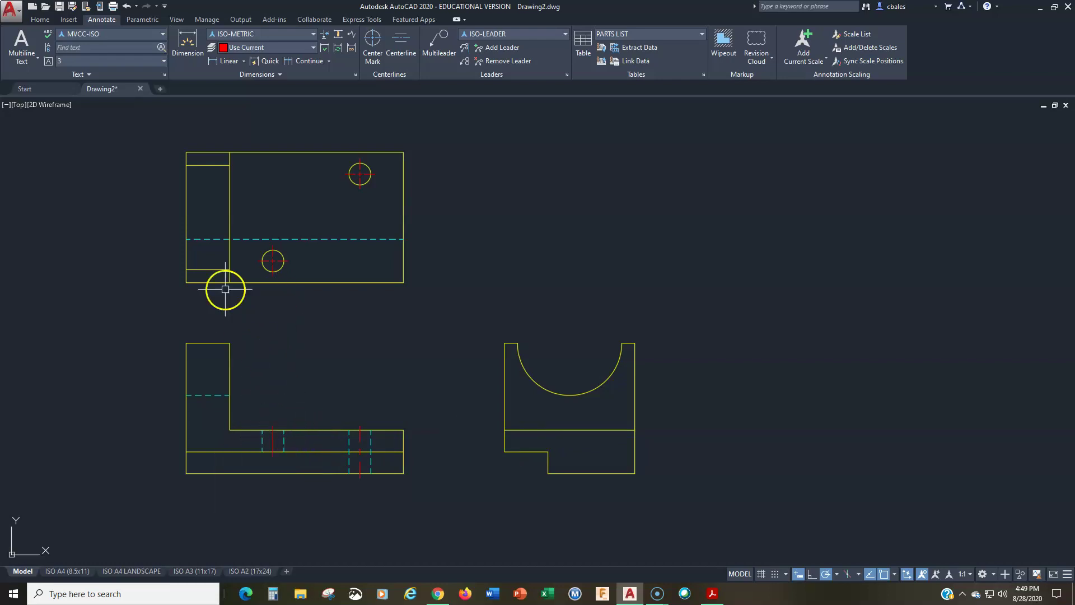
{"action": "left_click", "coordinate": [49, 21]}
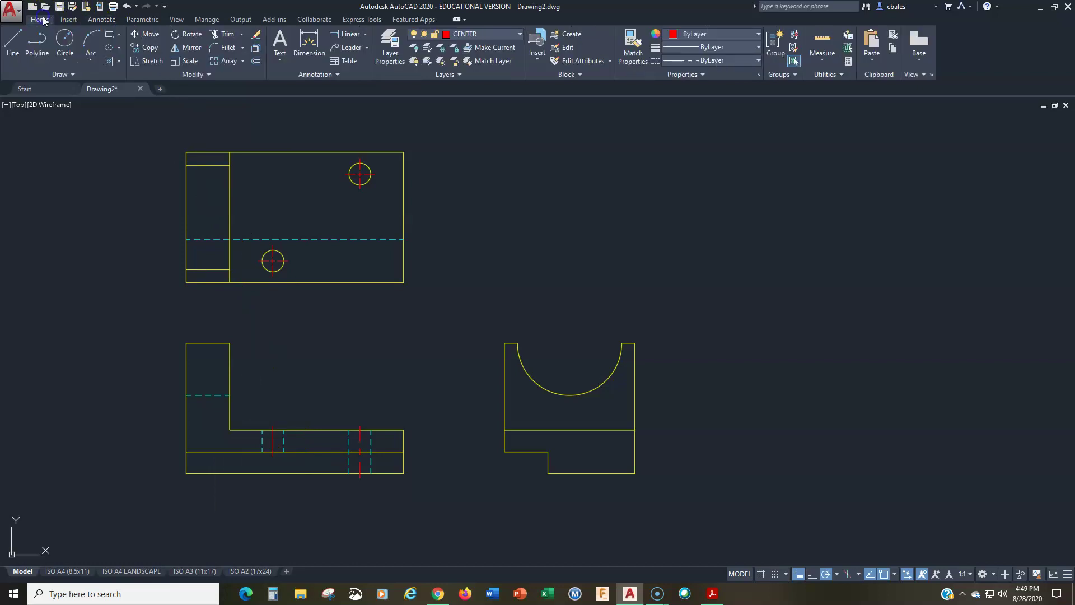
{"action": "left_click", "coordinate": [150, 47]}
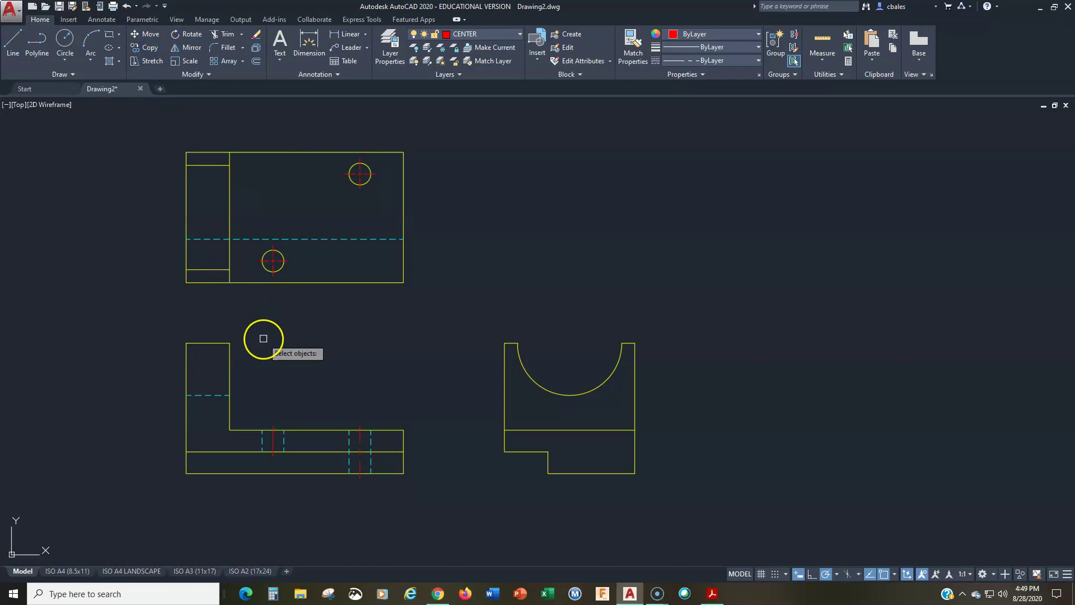
{"action": "left_click", "coordinate": [255, 390]}
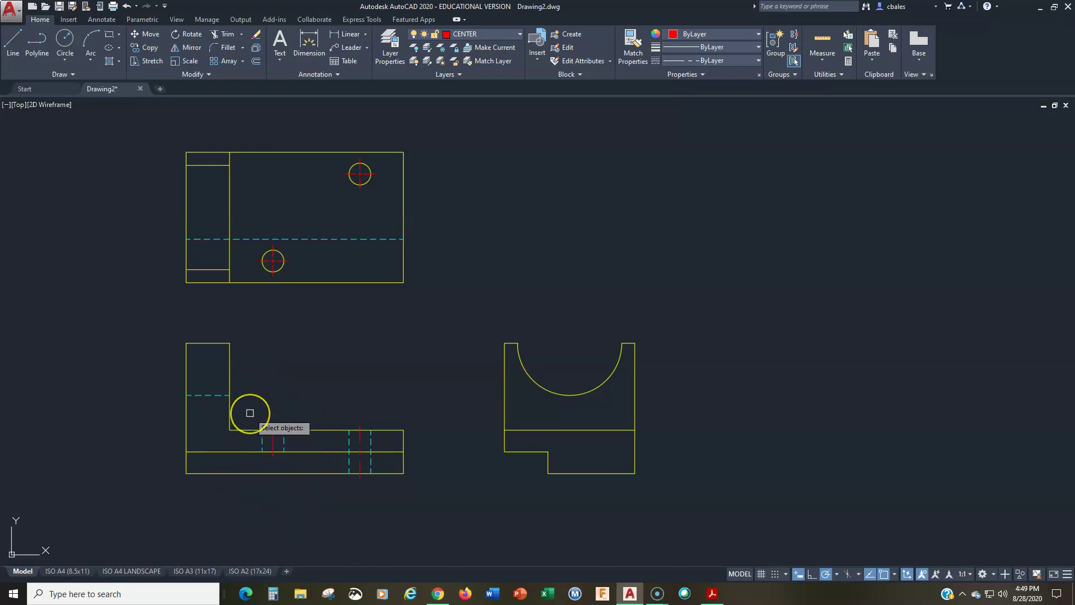
{"action": "left_click", "coordinate": [250, 413]}
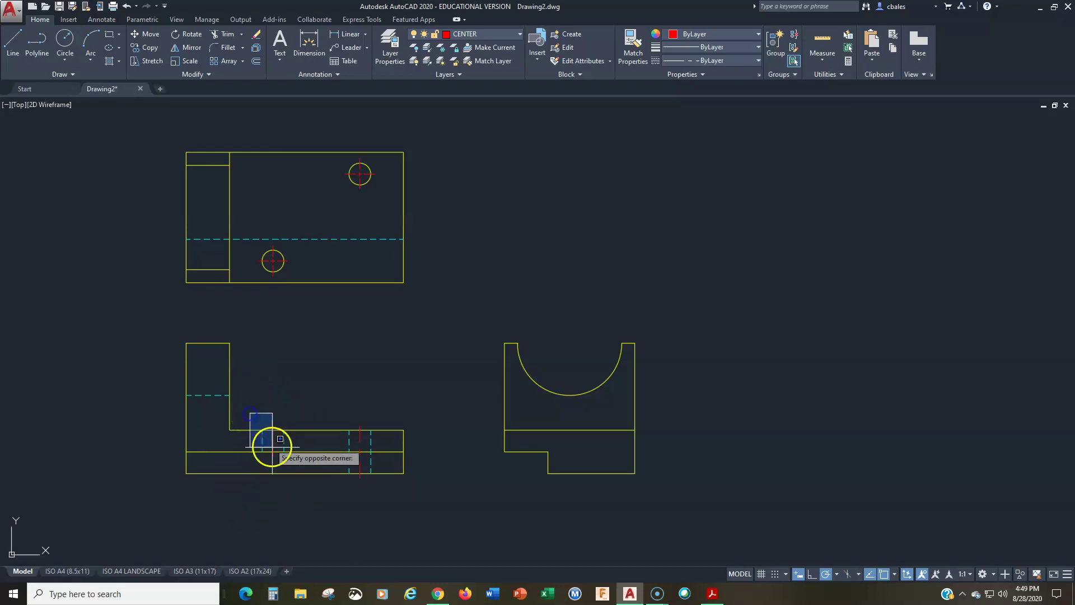
{"action": "left_click", "coordinate": [296, 467]}
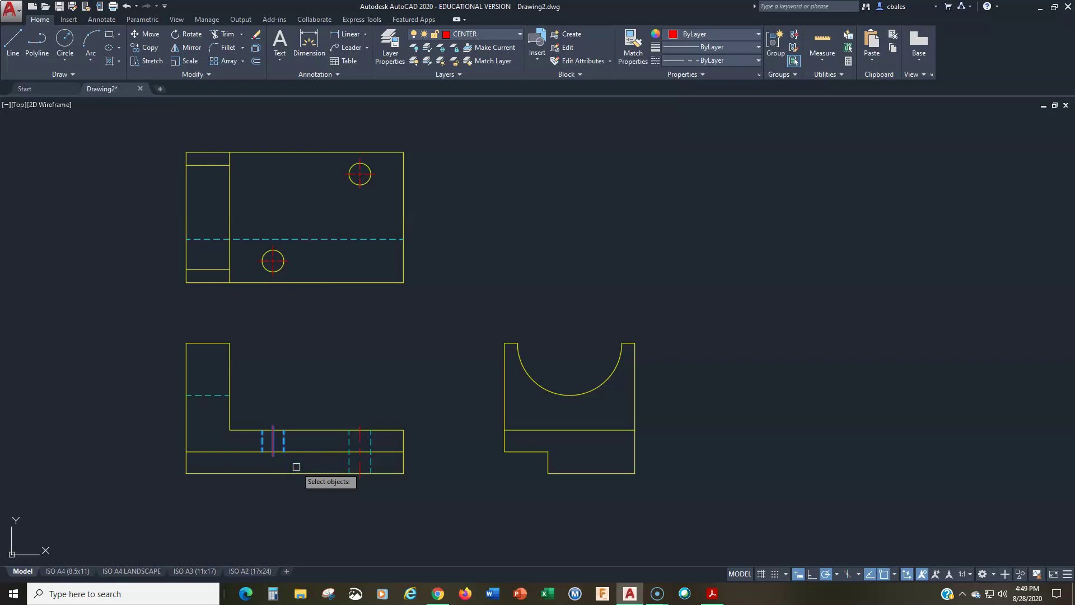
{"action": "key", "text": "Return"}
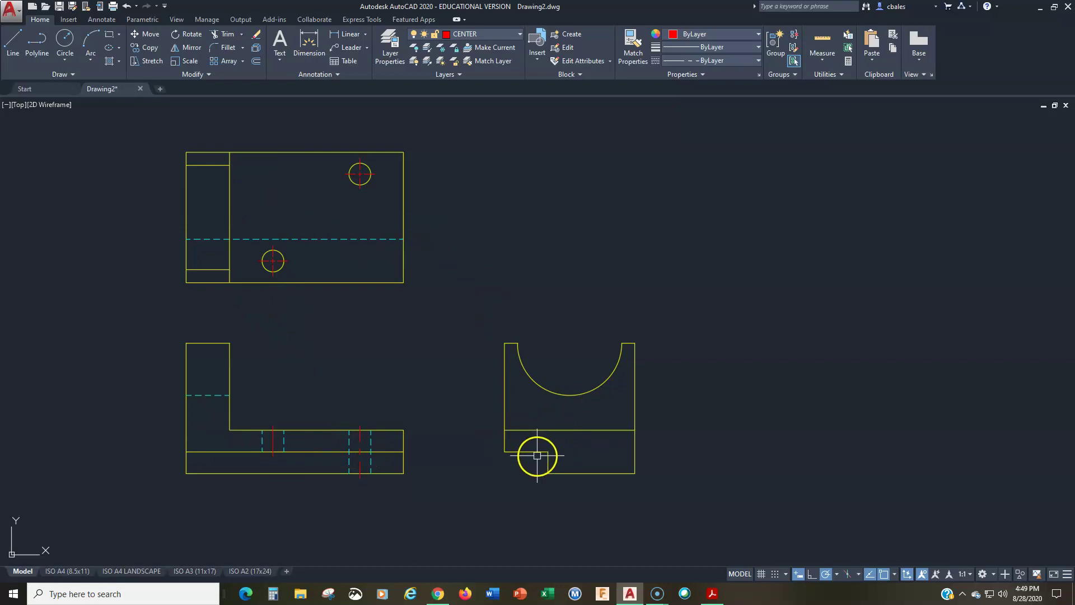
Offset the right side view's left and right outer edges inward by equal distances to locate the two hole axes.
{"action": "middle_click_drag", "start_coordinate": [358, 353], "coordinate": [388, 371]}
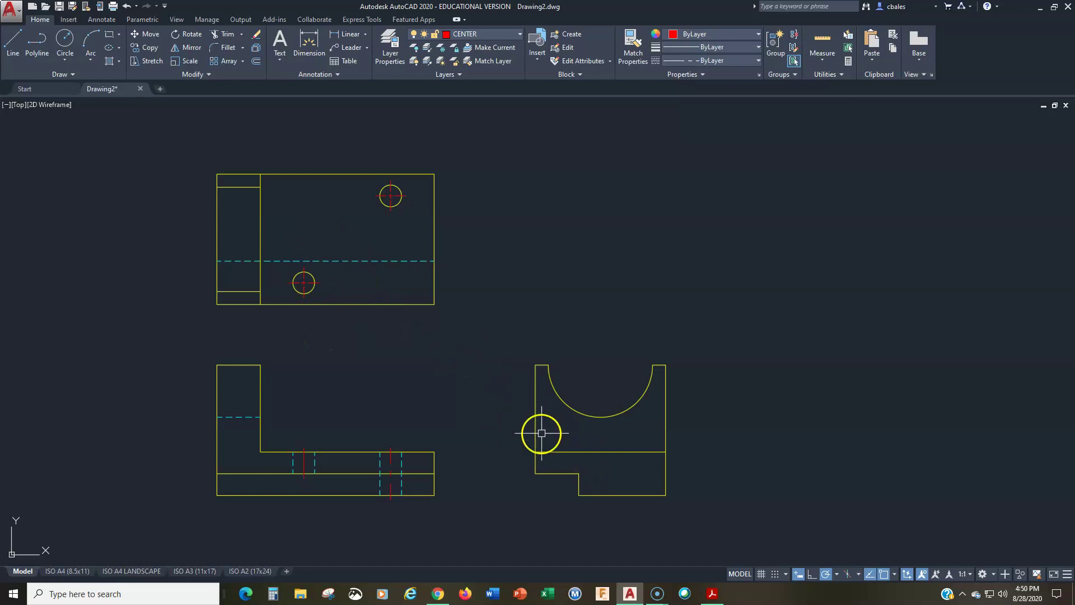
{"action": "key", "text": "o"}
{"action": "key", "text": "Return"}
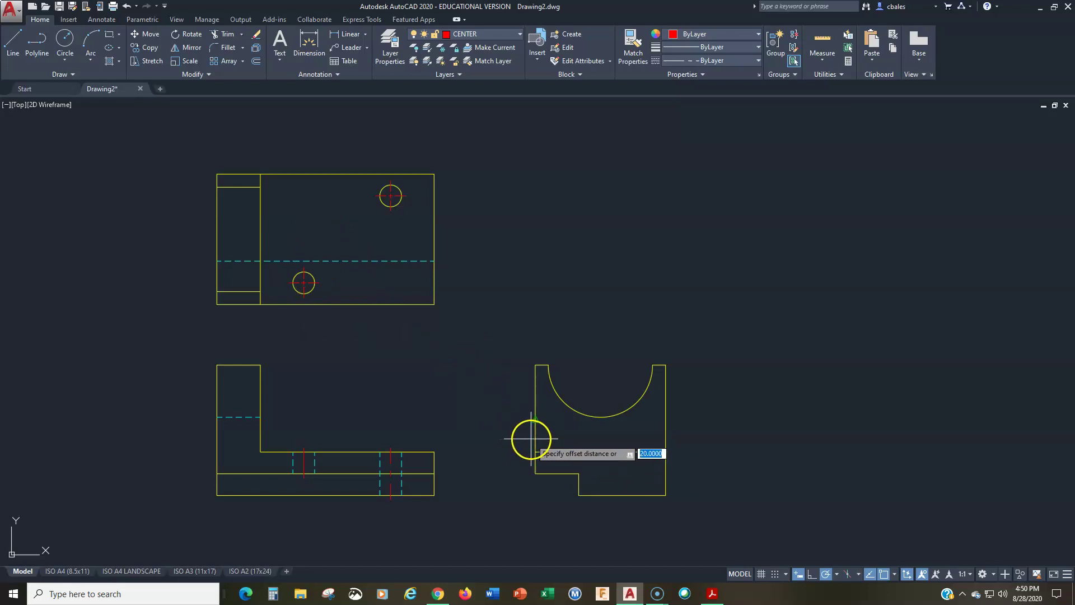
{"action": "key", "text": "Return"}
{"action": "left_click", "coordinate": [532, 440]}
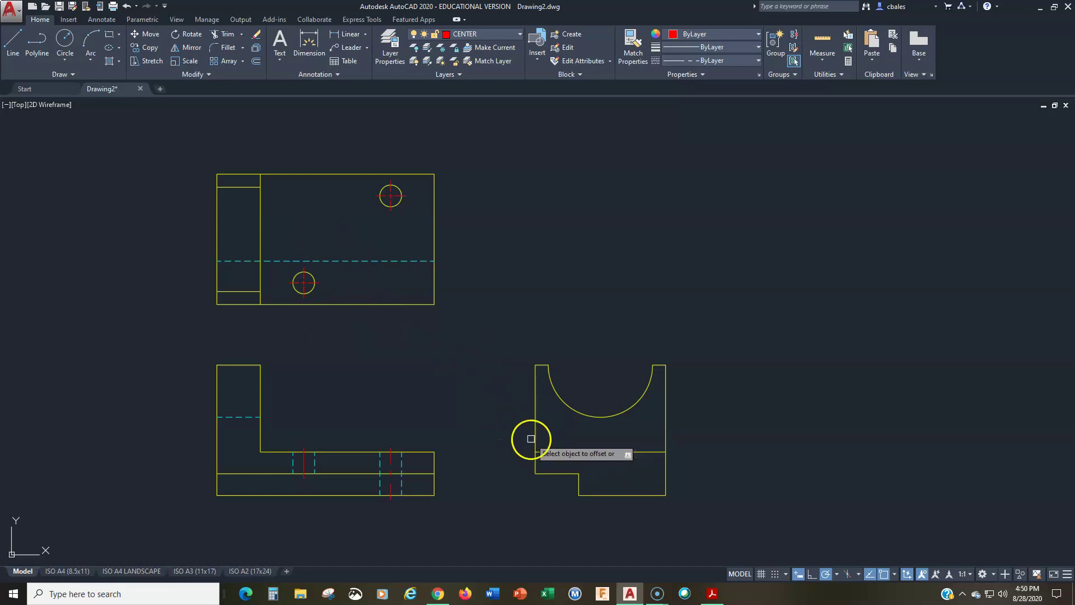
{"action": "left_click", "coordinate": [542, 432]}
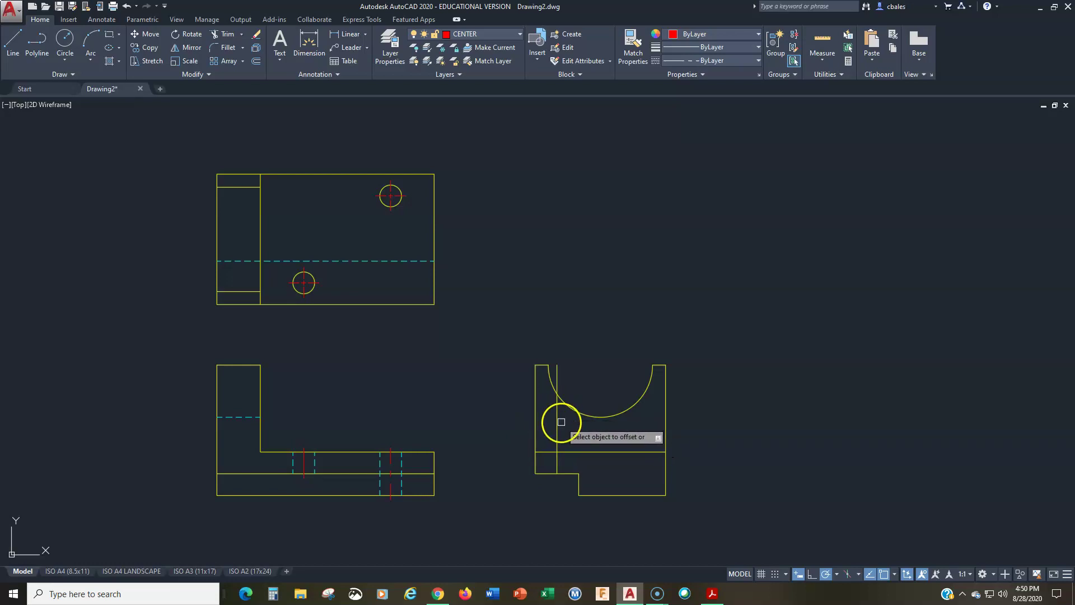
{"action": "key", "text": "Return"}
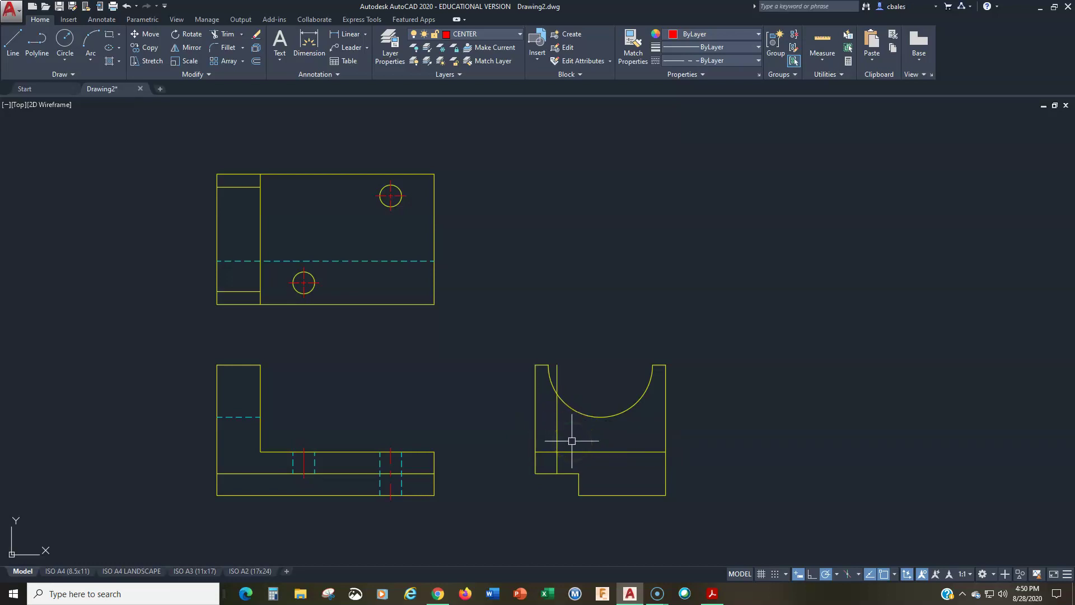
{"action": "key", "text": "Return"}
{"action": "key", "text": "Return"}
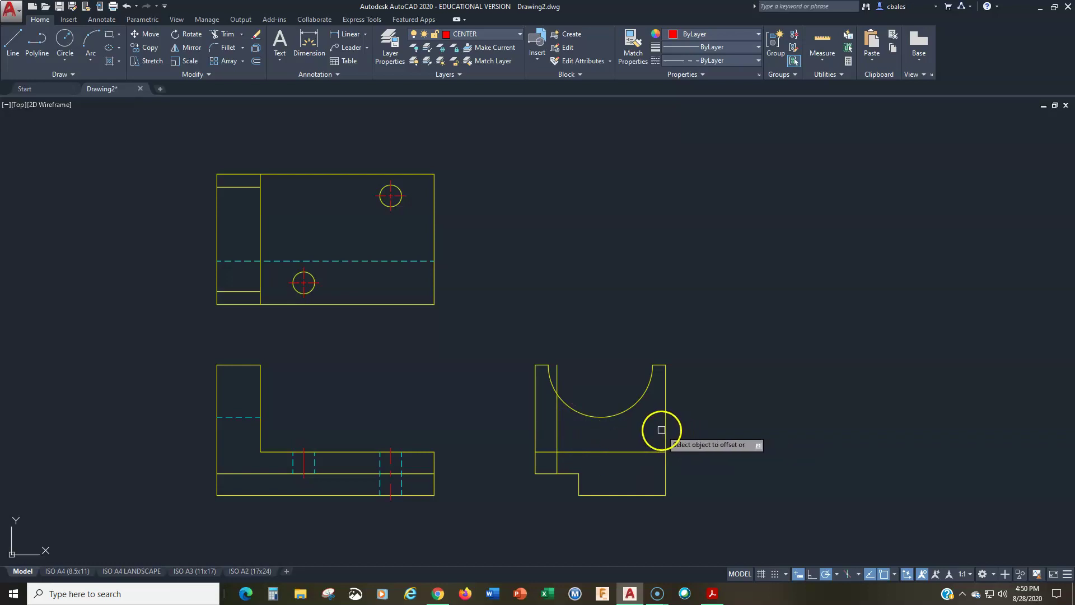
{"action": "left_click", "coordinate": [663, 430]}
{"action": "left_click", "coordinate": [647, 433]}
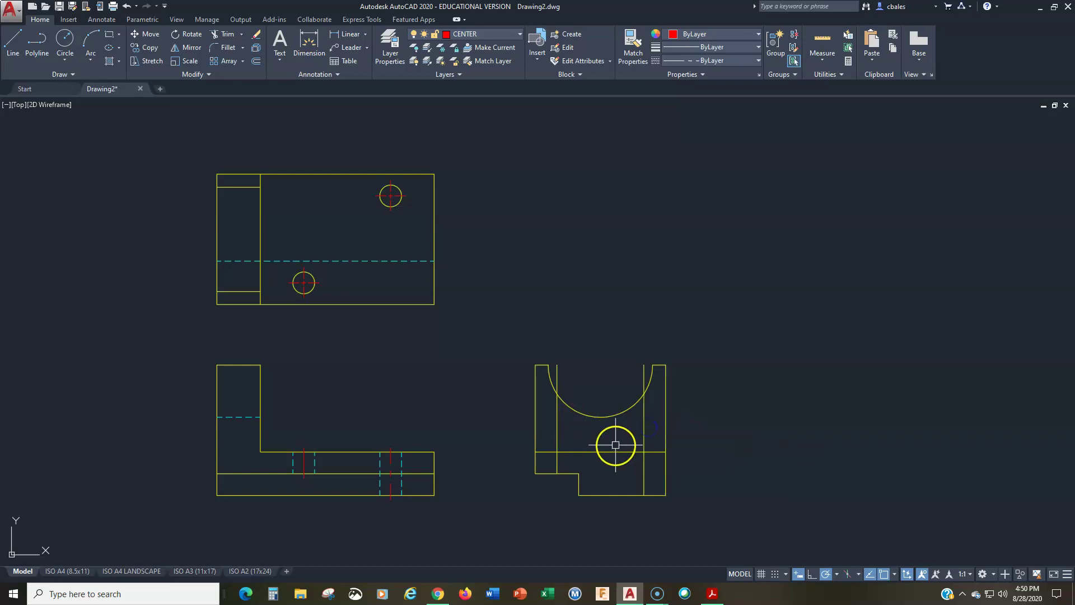
Copy the left hole's hidden lines and centerline from the front view onto the side view's left offset line, and delete that offset line.
{"action": "scroll", "coordinate": [581, 458], "scroll_direction": "up", "scroll_amount": 2}
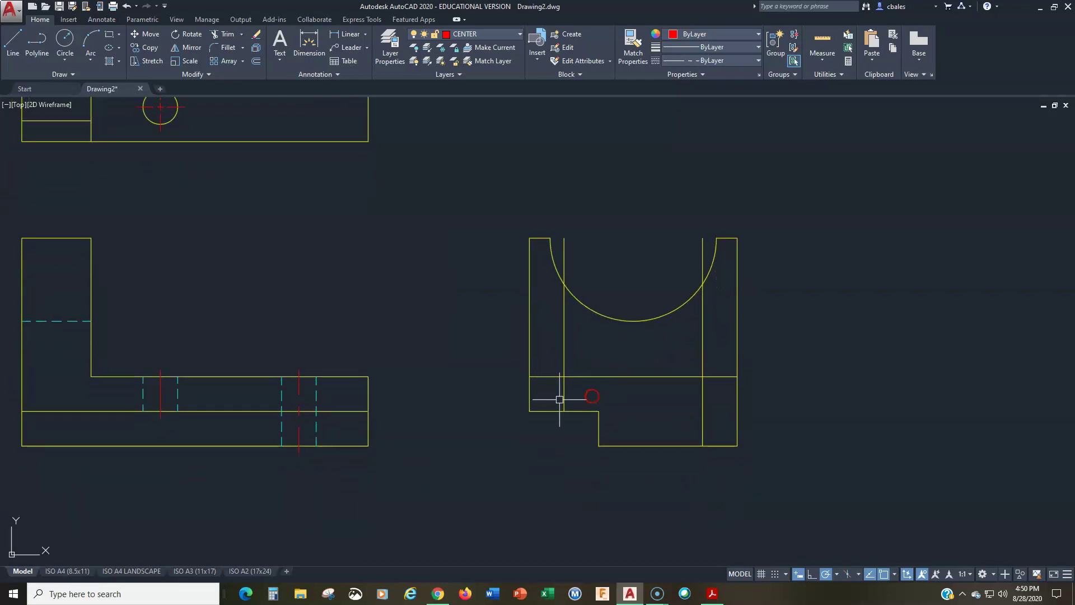
{"action": "left_click", "coordinate": [146, 48]}
{"action": "left_click", "coordinate": [133, 352]}
{"action": "left_click", "coordinate": [197, 429]}
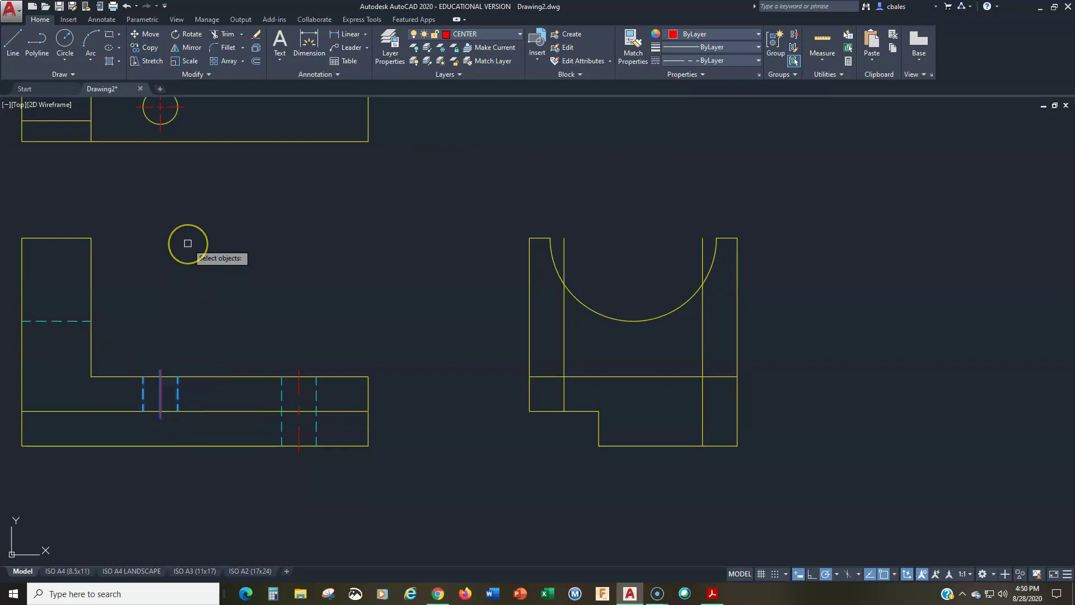
{"action": "key", "text": "Return"}
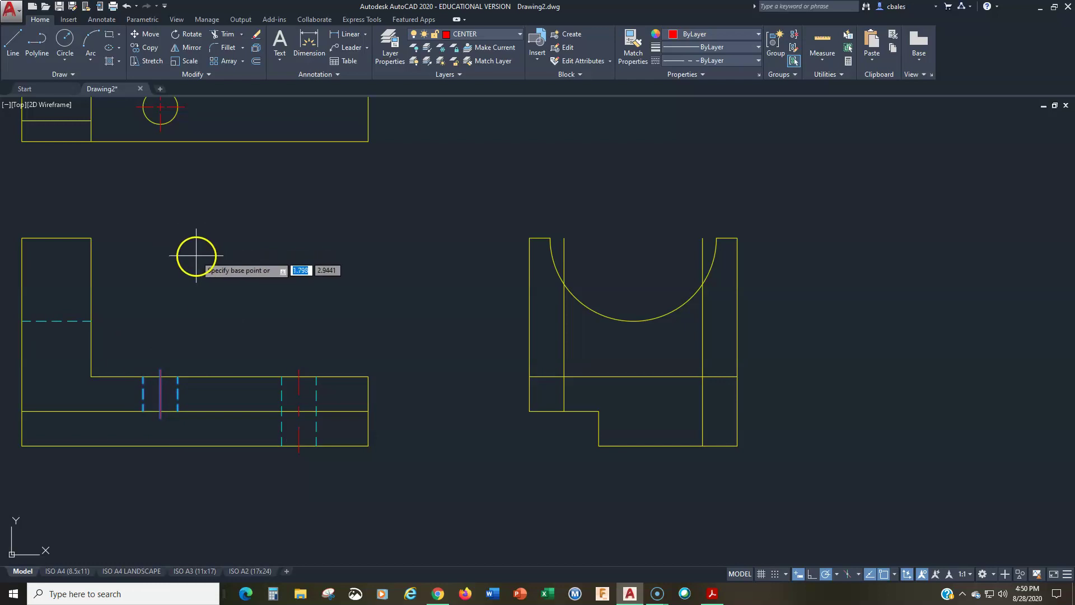
{"action": "left_click", "coordinate": [160, 376]}
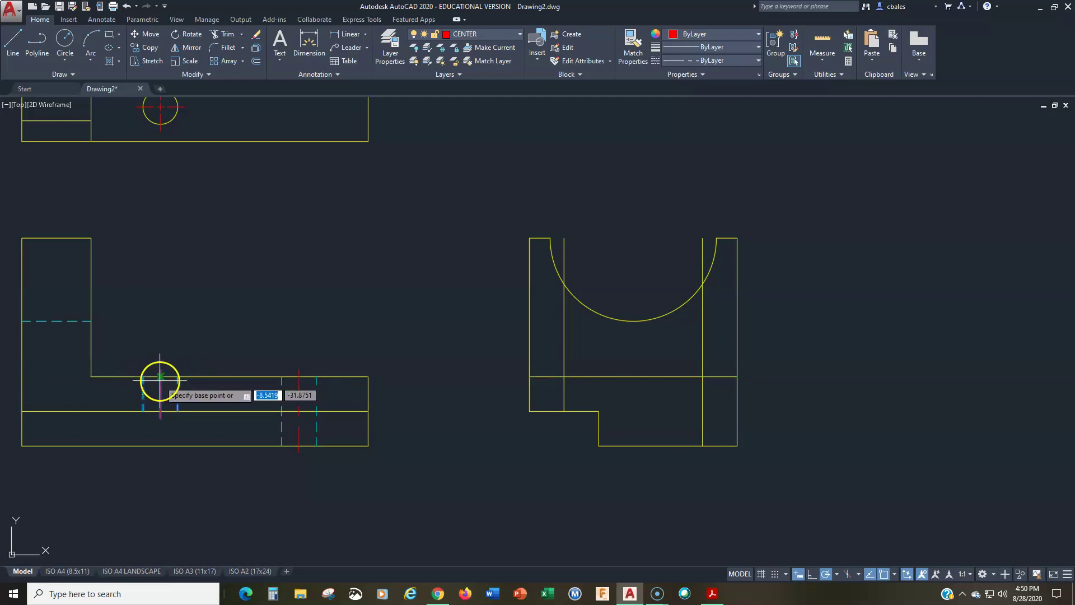
{"action": "left_click", "coordinate": [160, 376]}
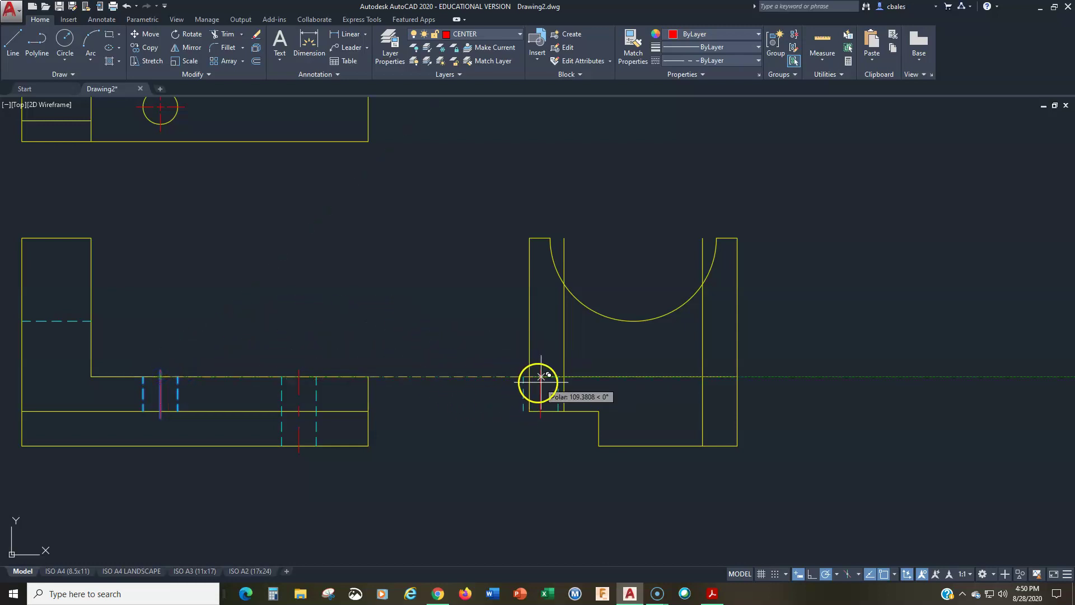
{"action": "left_click", "coordinate": [564, 376]}
{"action": "key", "text": "Return"}
{"action": "left_click", "coordinate": [564, 340]}
{"action": "key", "text": "Delete"}
{"action": "left_click", "coordinate": [587, 480]}
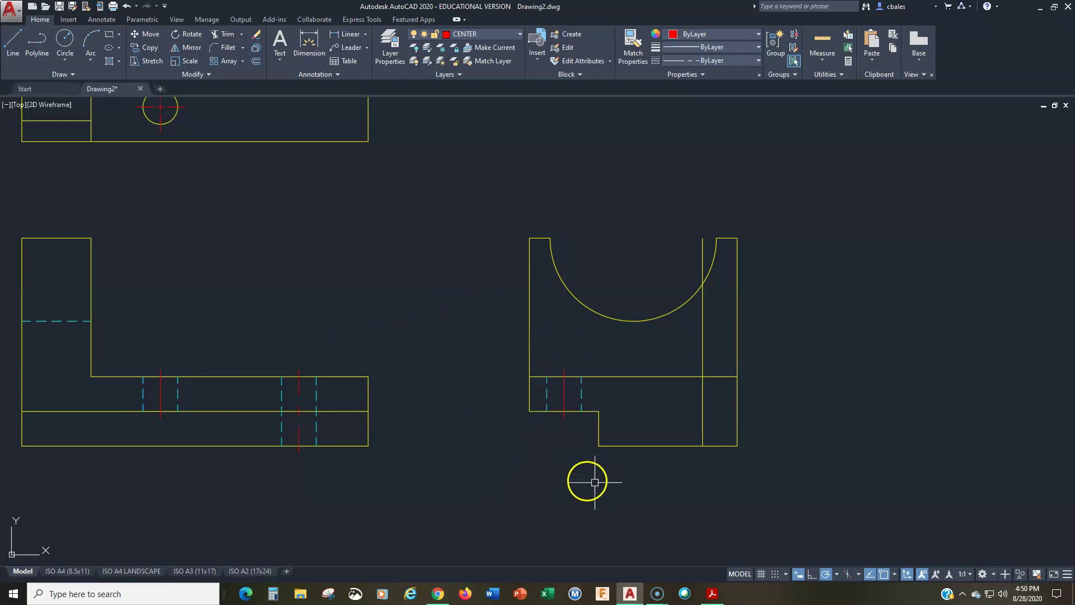
Copy the right hole's hidden lines and centerline from the front view onto the side view's right offset line, and delete that offset line.
{"action": "left_click", "coordinate": [152, 50]}
{"action": "left_click", "coordinate": [266, 344]}
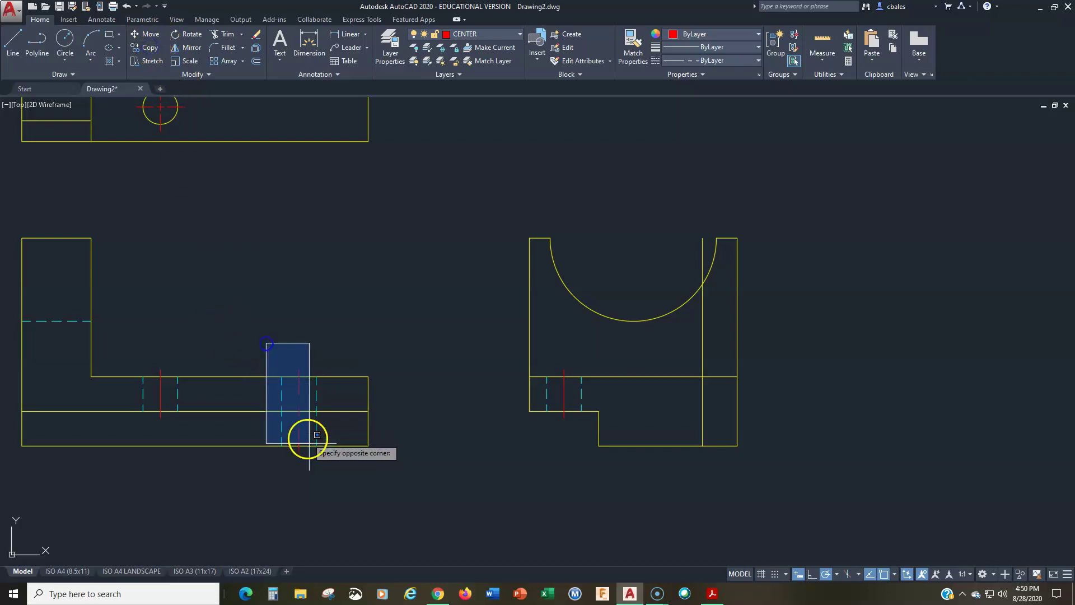
{"action": "left_click", "coordinate": [328, 476]}
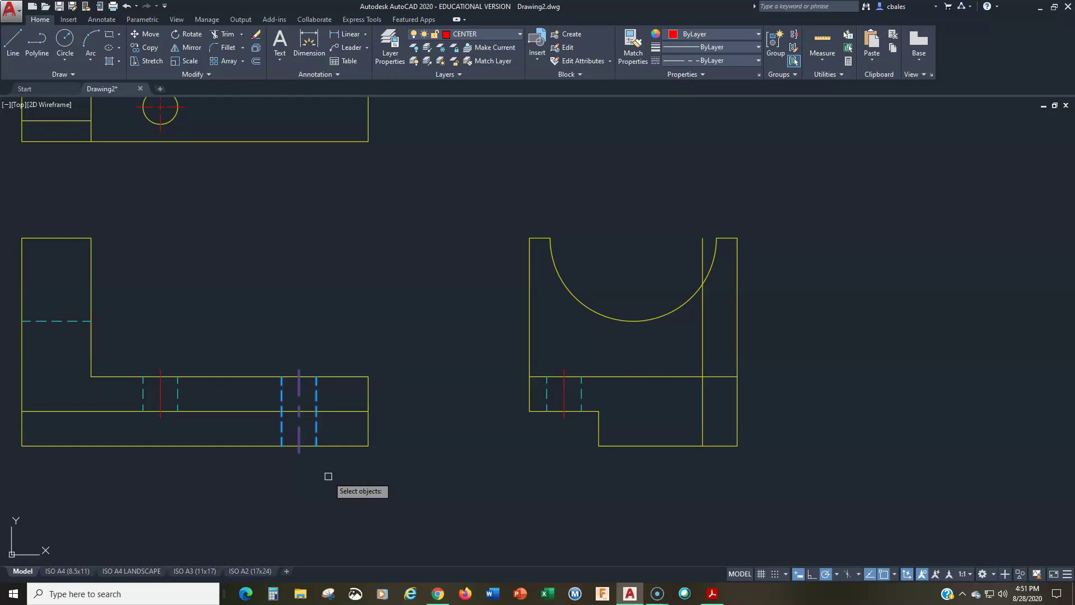
{"action": "key", "text": "Return"}
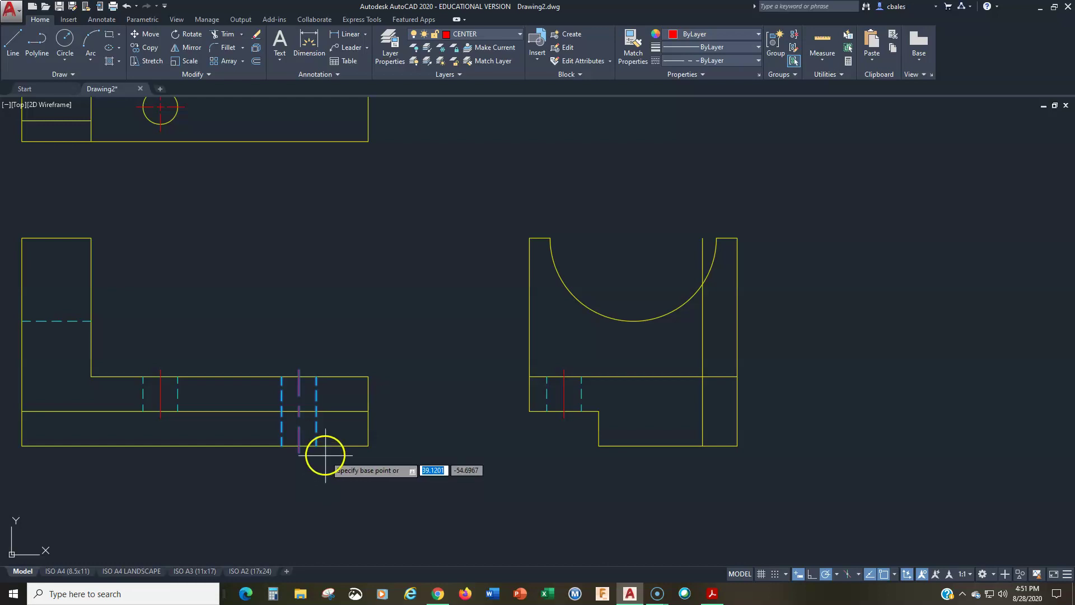
{"action": "left_click", "coordinate": [298, 376]}
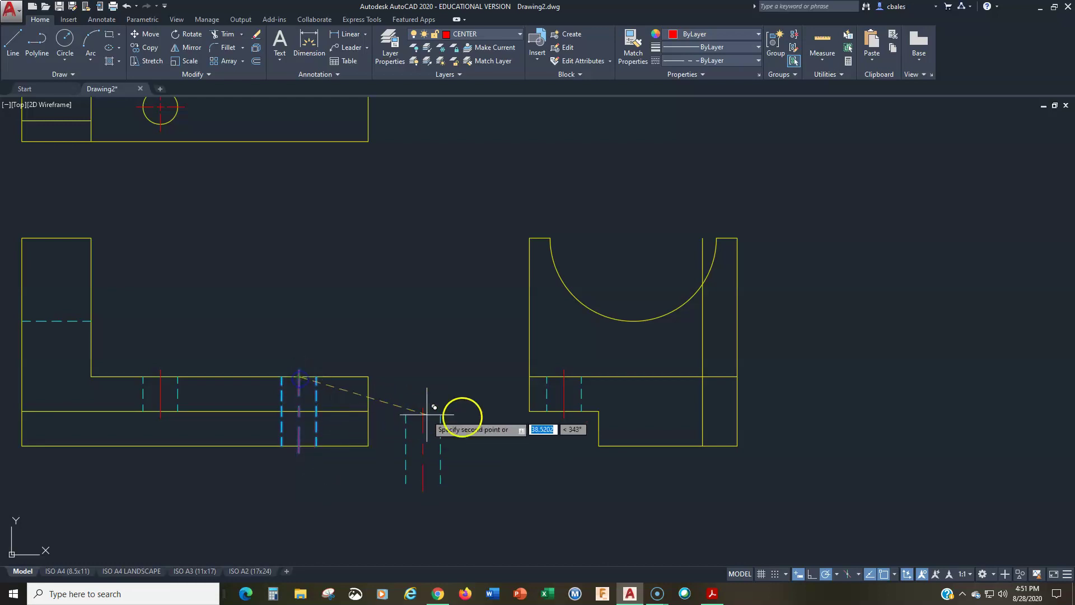
{"action": "left_click", "coordinate": [702, 376]}
{"action": "key", "text": "Escape"}
{"action": "left_click", "coordinate": [702, 330]}
{"action": "key", "text": "Delete"}
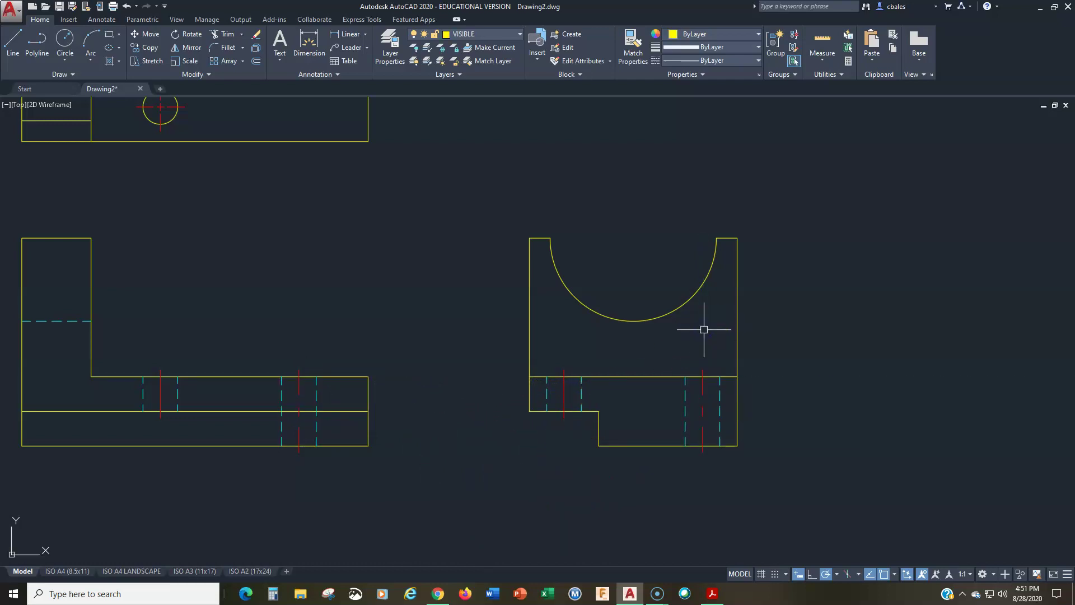
Add a center mark to the cradle arc in the right side view.
{"action": "scroll", "coordinate": [491, 475], "scroll_direction": "down", "scroll_amount": 2}
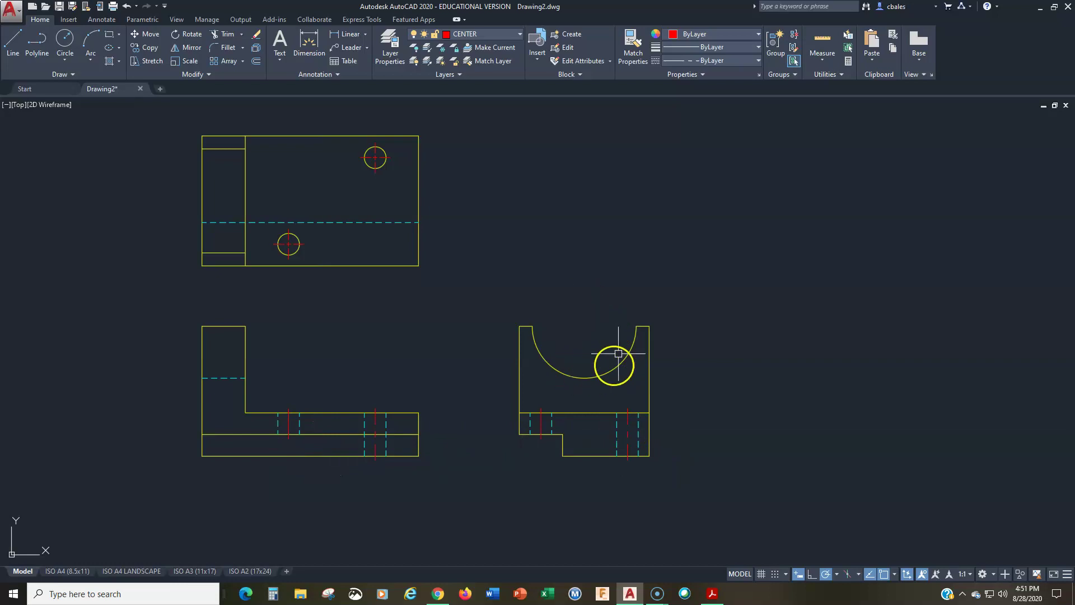
{"action": "mouse_move", "coordinate": [567, 347]}
{"action": "middle_mouse_down"}
{"action": "mouse_move", "coordinate": [478, 358]}
{"action": "mouse_move", "coordinate": [504, 334]}
{"action": "middle_mouse_up"}
{"action": "scroll", "coordinate": [490, 360], "scroll_direction": "up", "scroll_amount": 2}
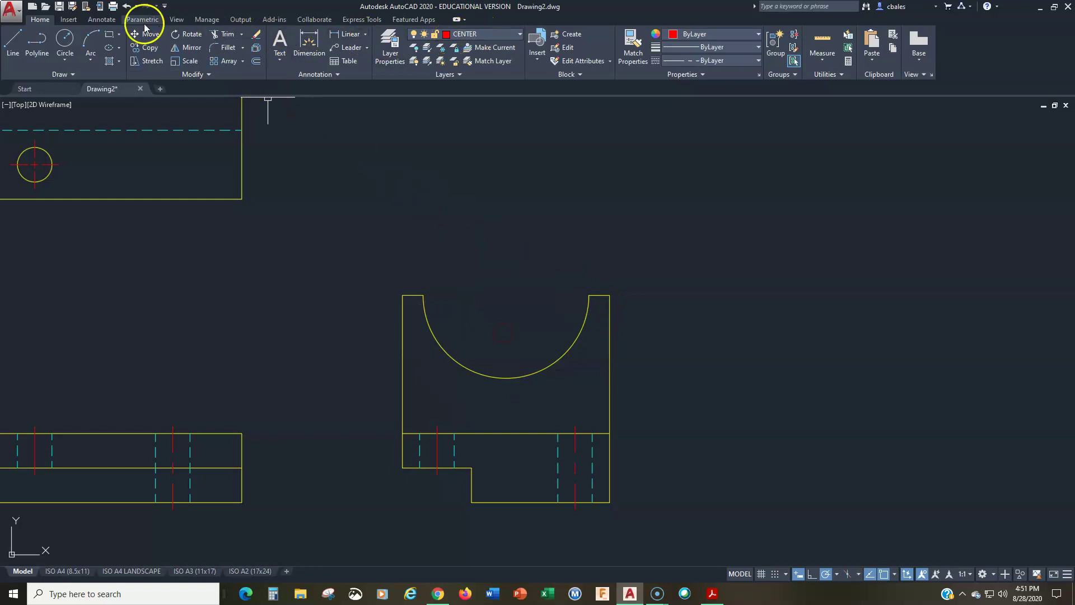
{"action": "left_click", "coordinate": [96, 19]}
{"action": "left_click", "coordinate": [372, 40]}
{"action": "left_click", "coordinate": [447, 356]}
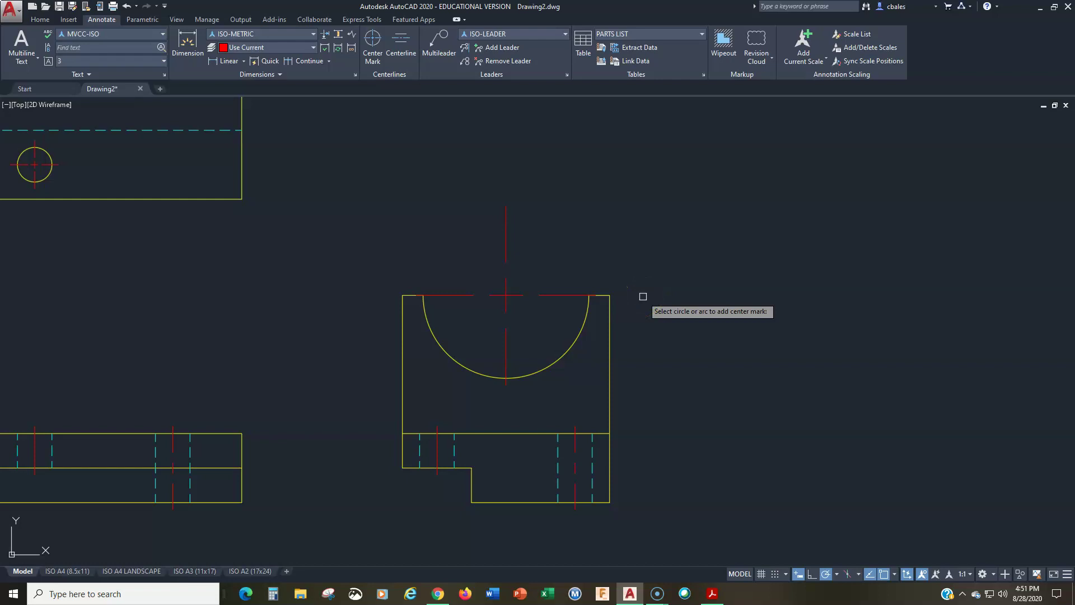
Examine the cradle arc's center mark in the right side view where it overlaps the part's upper edge.
{"action": "left_click", "coordinate": [504, 242]}
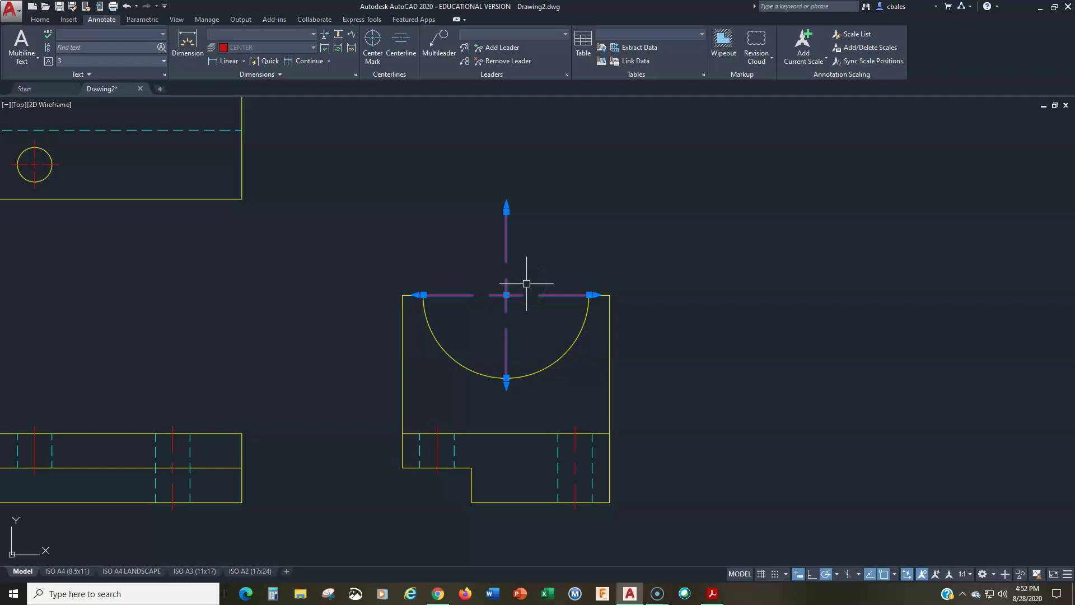
{"action": "key", "text": "Escape"}
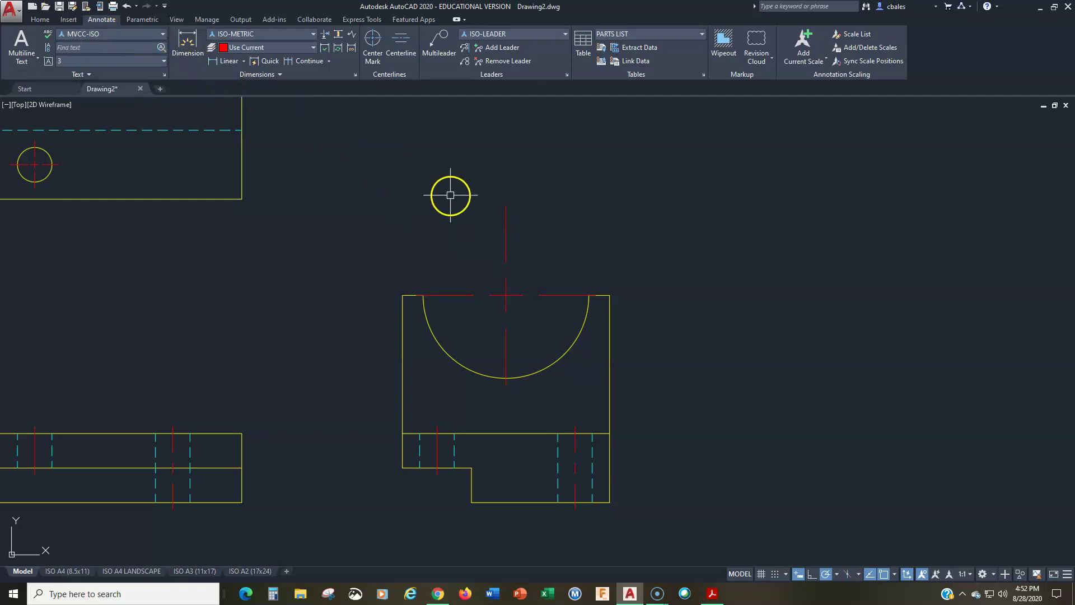
{"action": "left_click", "coordinate": [505, 232]}
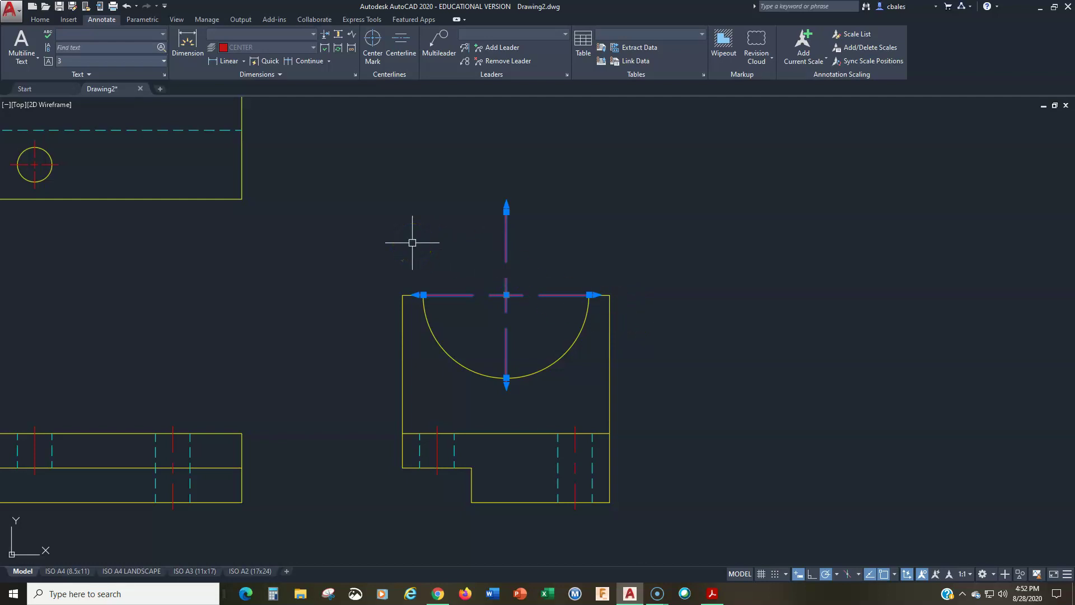
{"action": "mouse_move", "coordinate": [506, 235]}
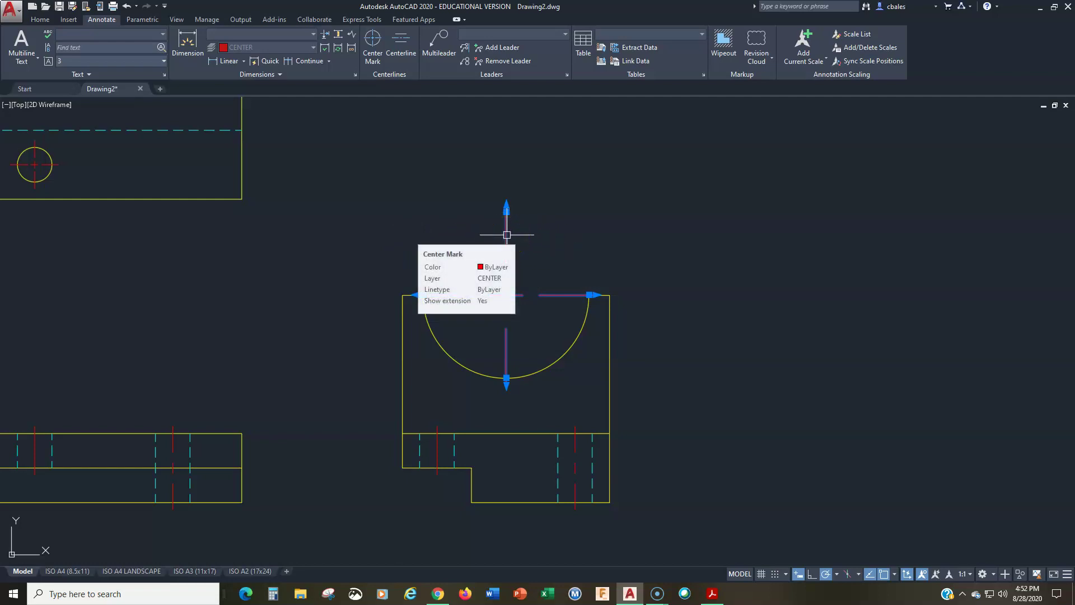
{"action": "left_click", "coordinate": [501, 243]}
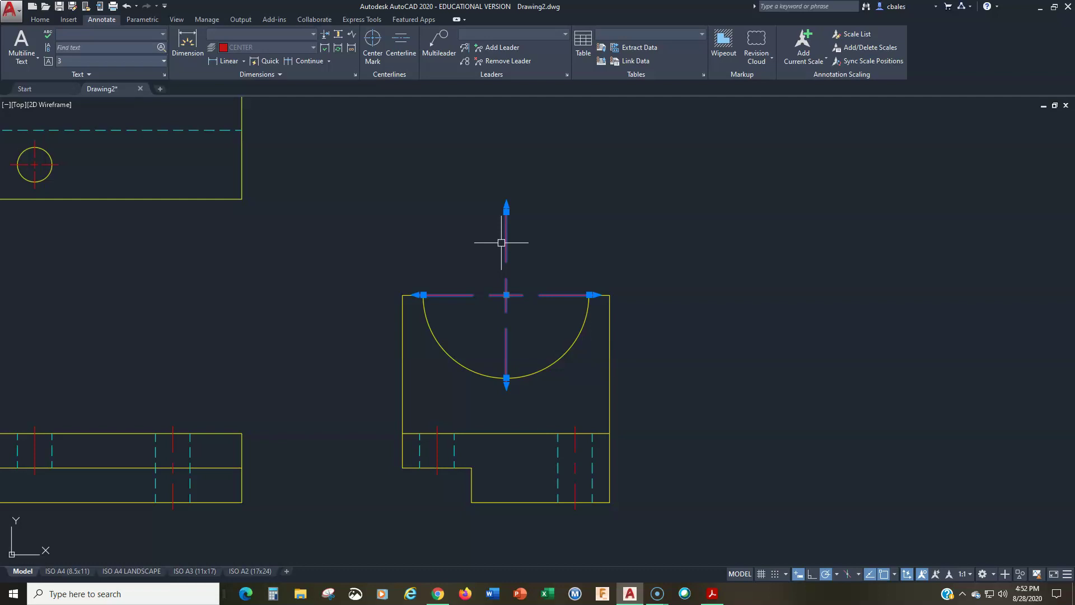
{"action": "key", "text": "Escape"}
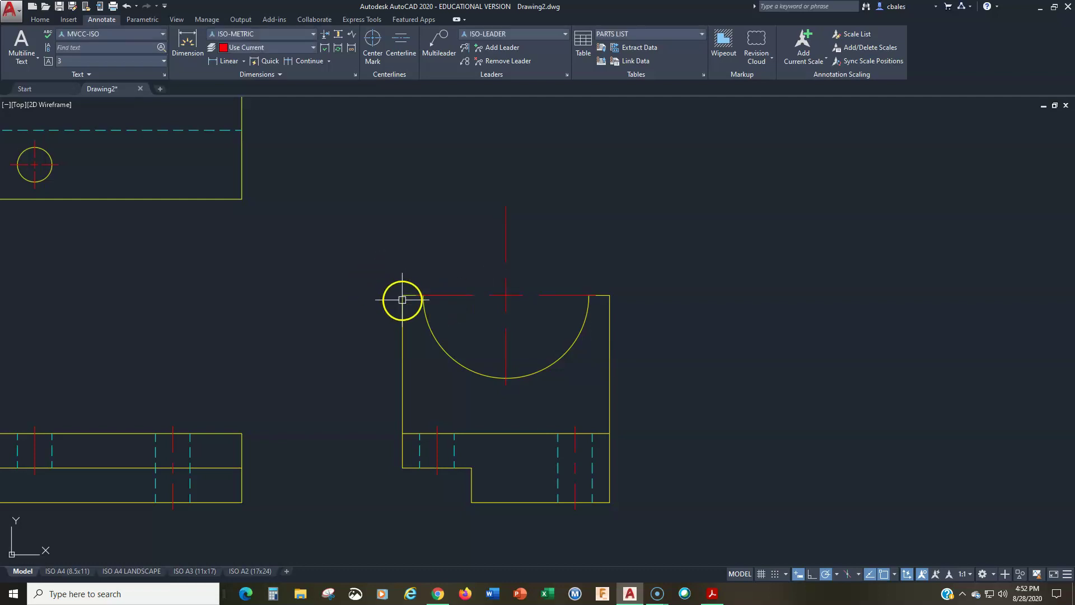
{"action": "scroll", "coordinate": [401, 297], "scroll_direction": "up", "scroll_amount": 6}
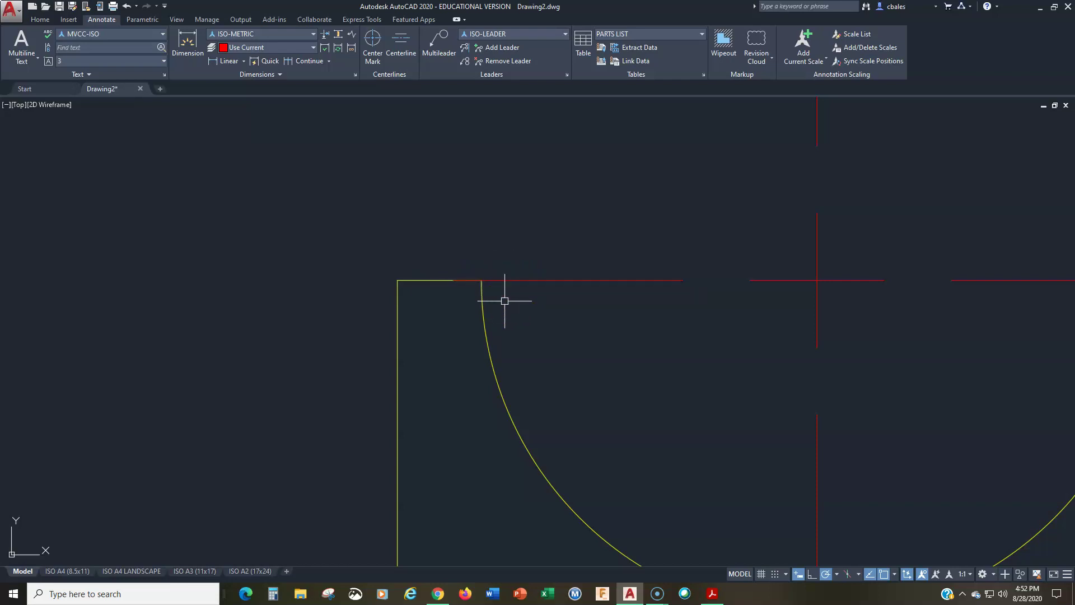
Switch to the Engineering Drawing & CAD Standards PDF in Acrobat Reader and examine the rules and figure for centerlines coincident with visible lines.
{"action": "left_click", "coordinate": [713, 593]}
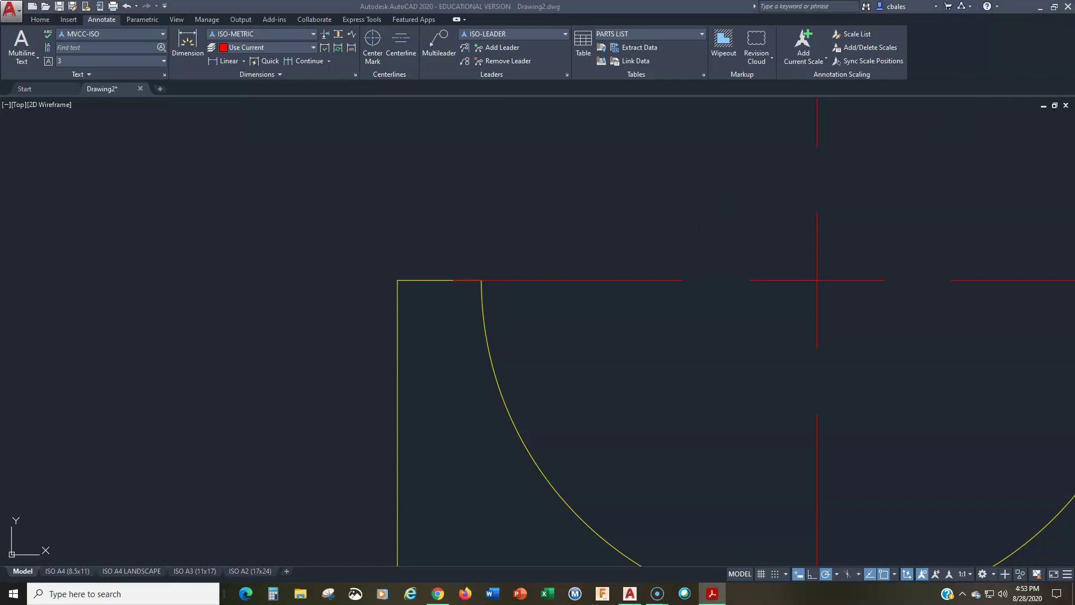
{"action": "left_click_drag", "start_coordinate": [1073, 21], "coordinate": [455, 44]}
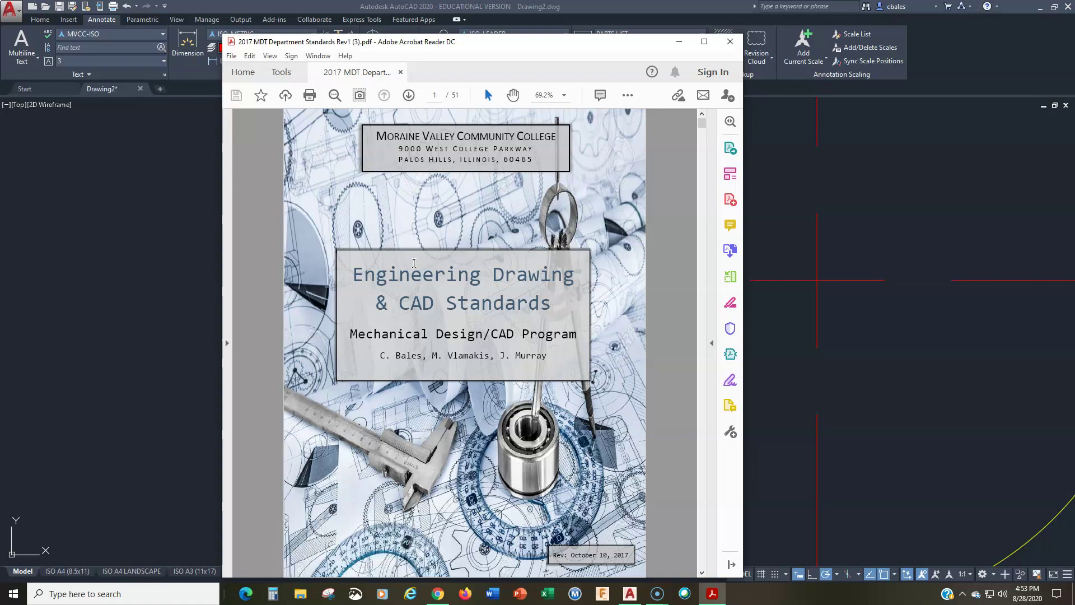
{"action": "scroll", "coordinate": [414, 263], "scroll_direction": "down", "scroll_amount": 10}
{"action": "scroll", "coordinate": [414, 262], "scroll_direction": "down", "scroll_amount": 2}
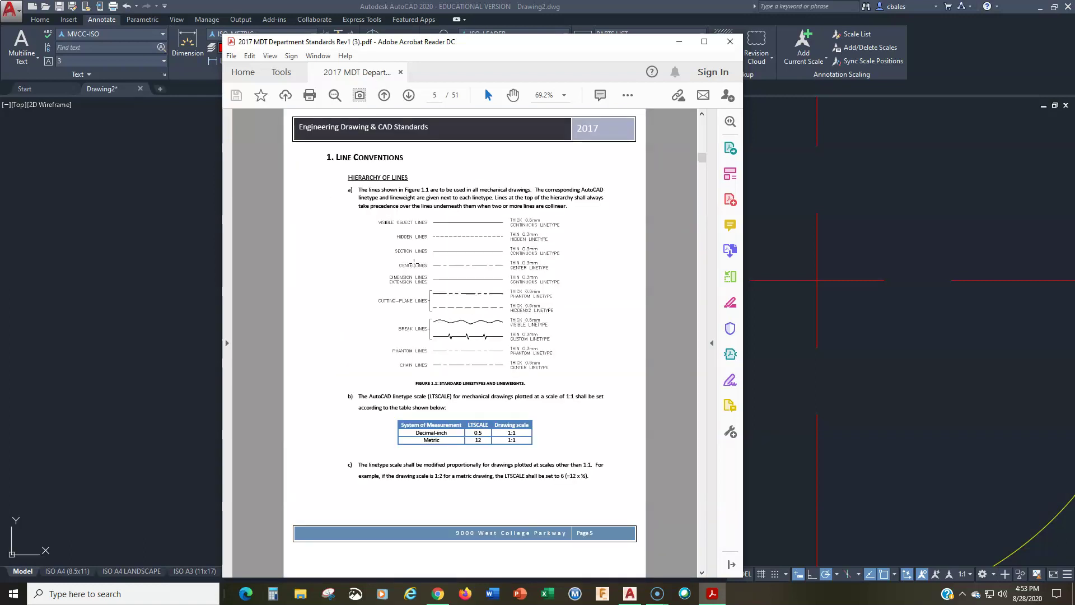
{"action": "left_click_drag", "start_coordinate": [487, 45], "coordinate": [493, 22]}
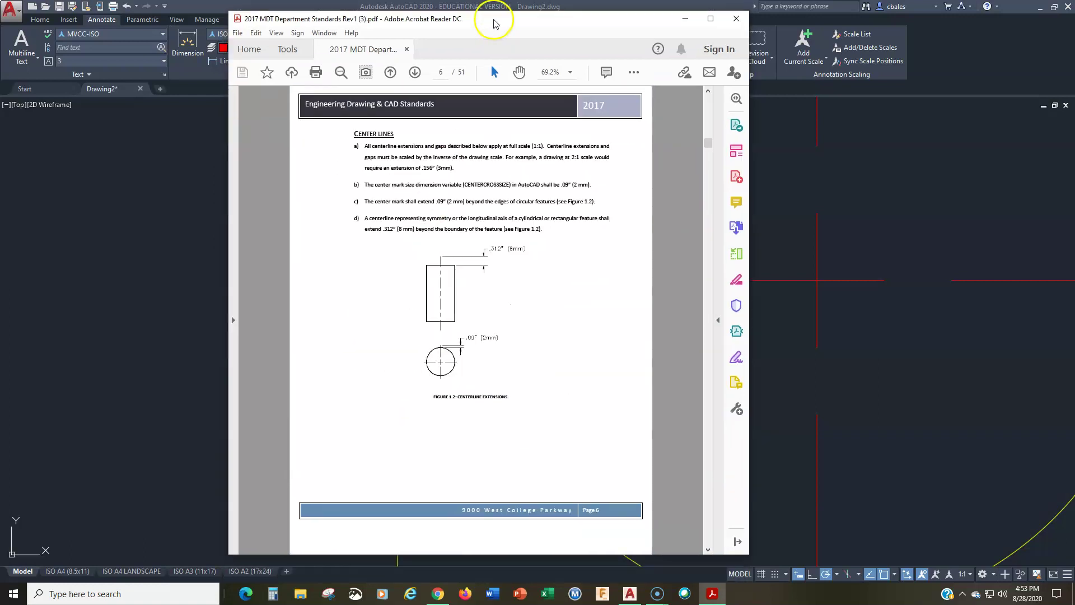
{"action": "scroll", "coordinate": [501, 323], "scroll_direction": "down", "scroll_amount": 1}
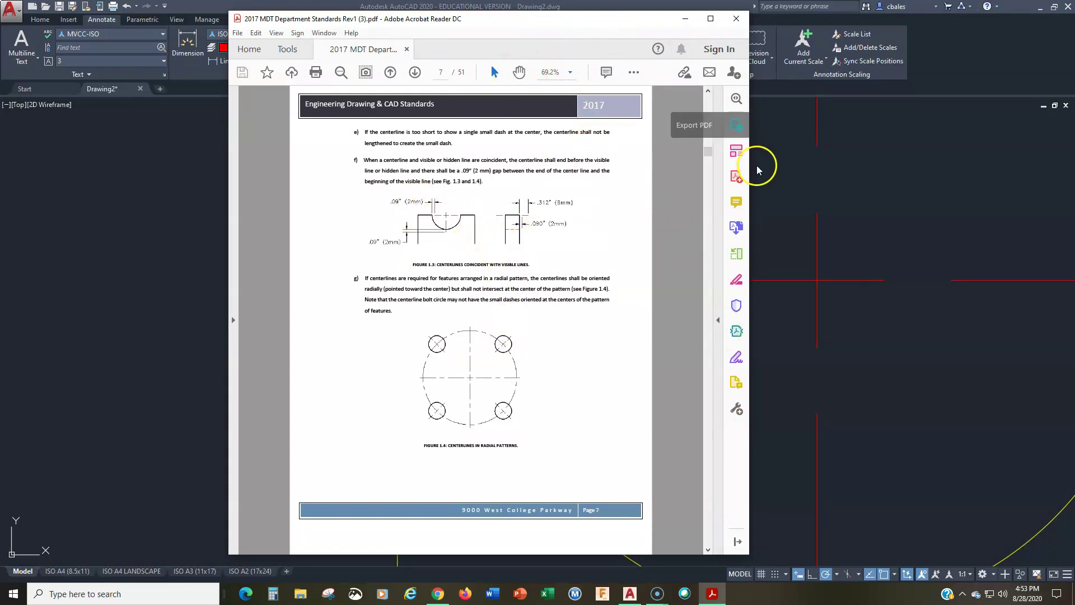
{"action": "left_click_drag", "start_coordinate": [750, 164], "coordinate": [854, 168]}
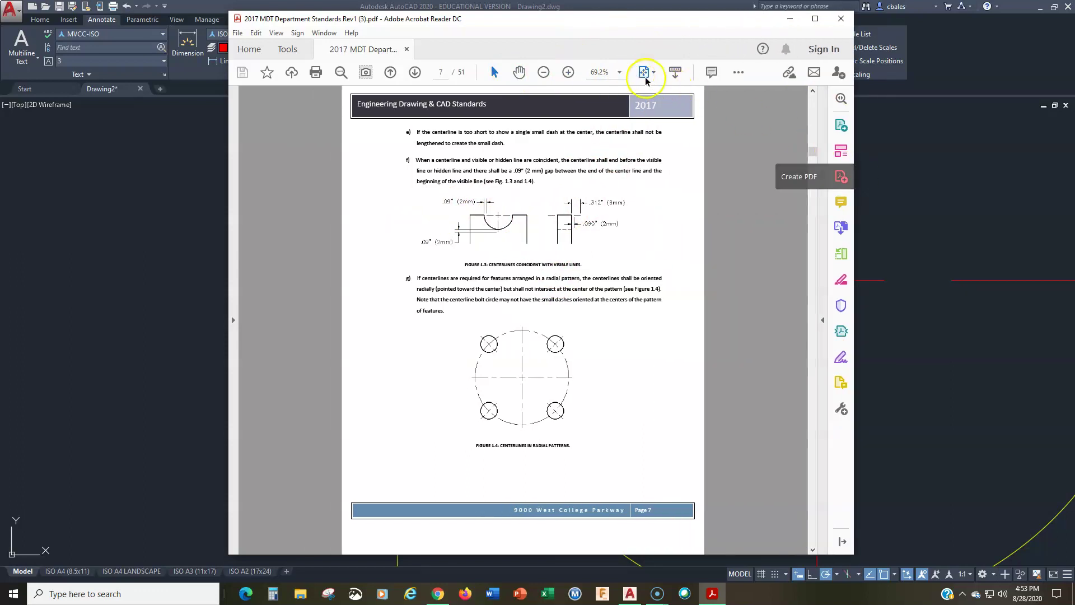
{"action": "left_click", "coordinate": [568, 73]}
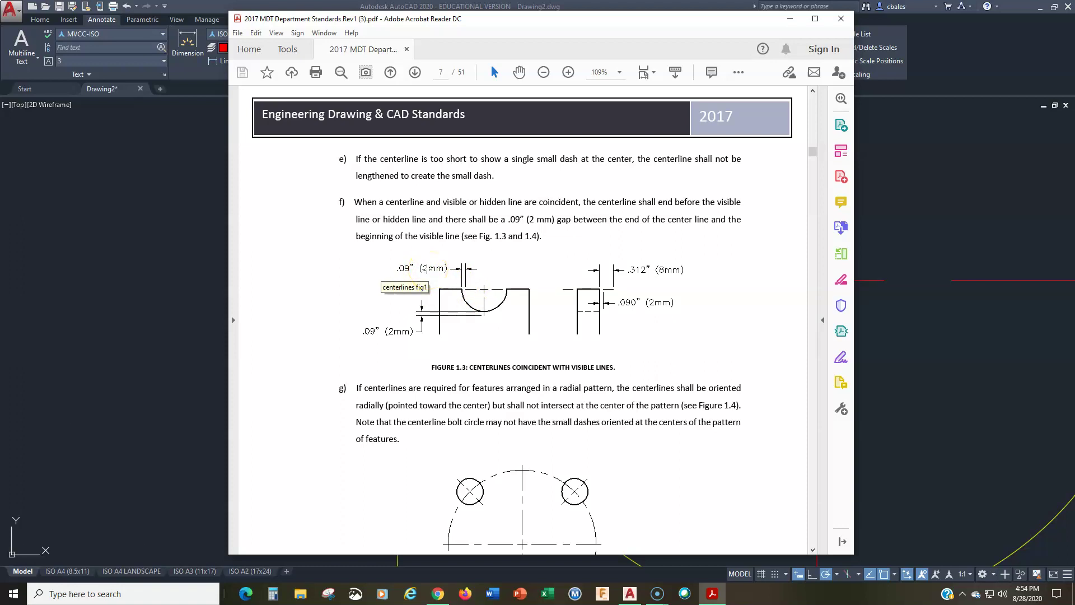
Switch back to AutoCAD and delete the center mark from the cradle arc in the right side view.
{"action": "left_click", "coordinate": [218, 267]}
{"action": "scroll", "coordinate": [632, 296], "scroll_direction": "down", "scroll_amount": 2}
{"action": "middle_click_drag", "start_coordinate": [600, 341], "coordinate": [413, 386]}
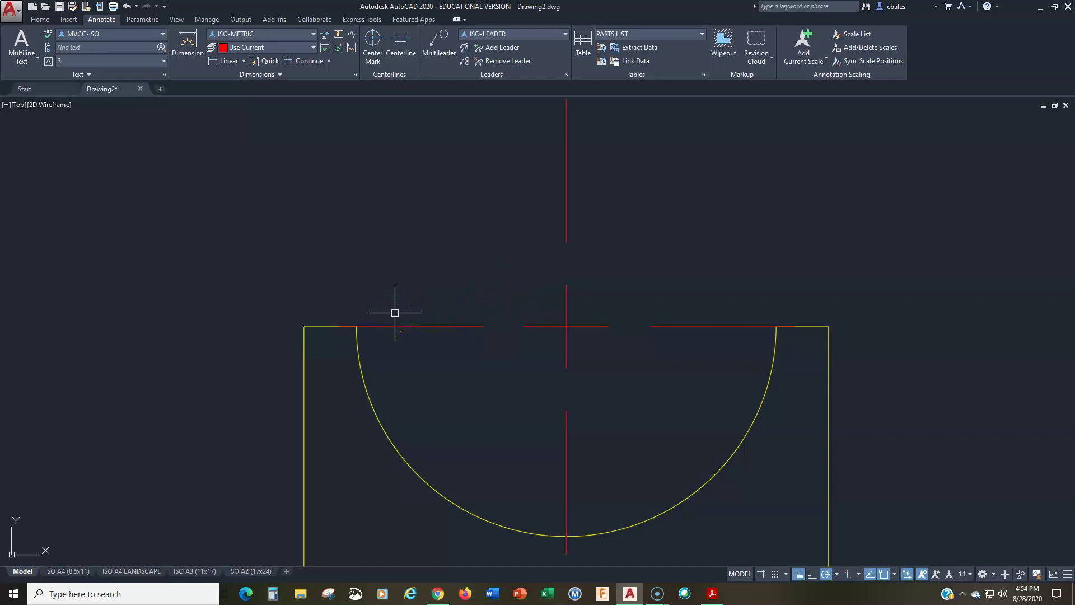
{"action": "scroll", "coordinate": [452, 272], "scroll_direction": "down", "scroll_amount": 1}
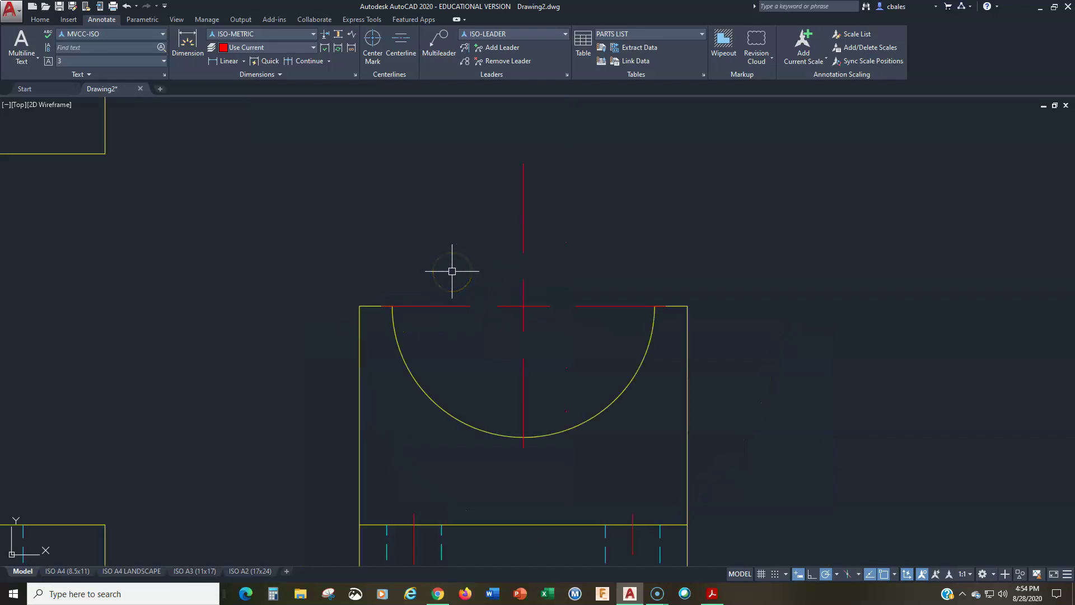
{"action": "scroll", "coordinate": [452, 271], "scroll_direction": "up", "scroll_amount": 1}
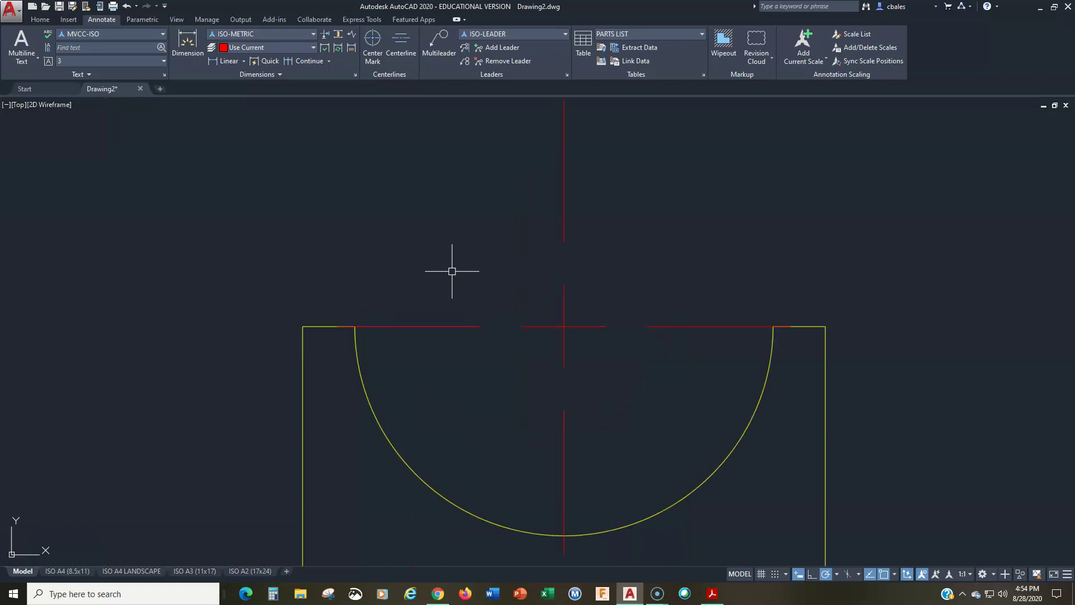
{"action": "left_click", "coordinate": [441, 326]}
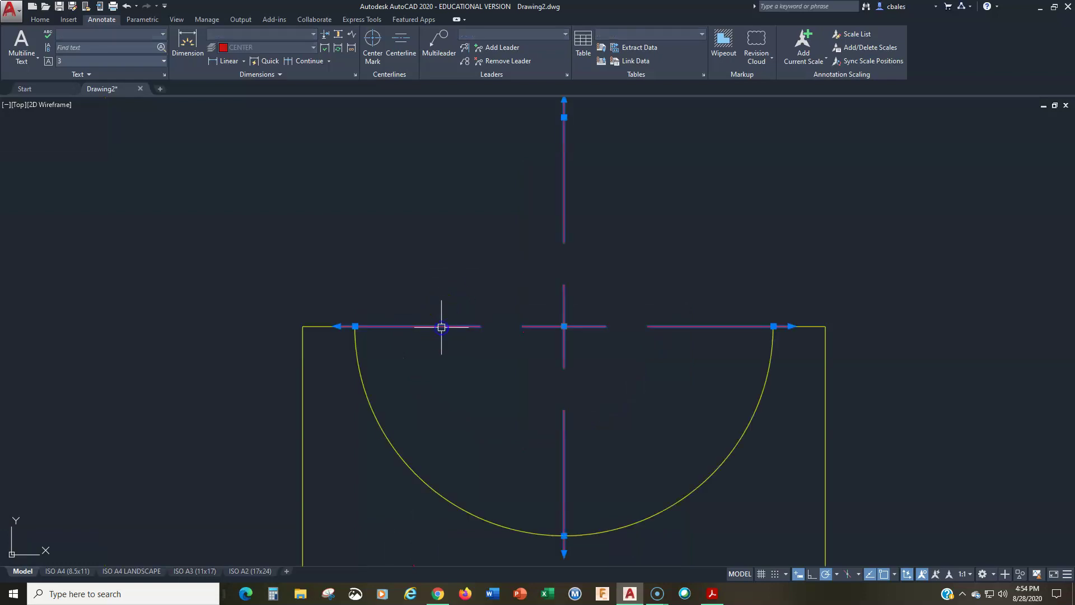
{"action": "key", "text": "Delete"}
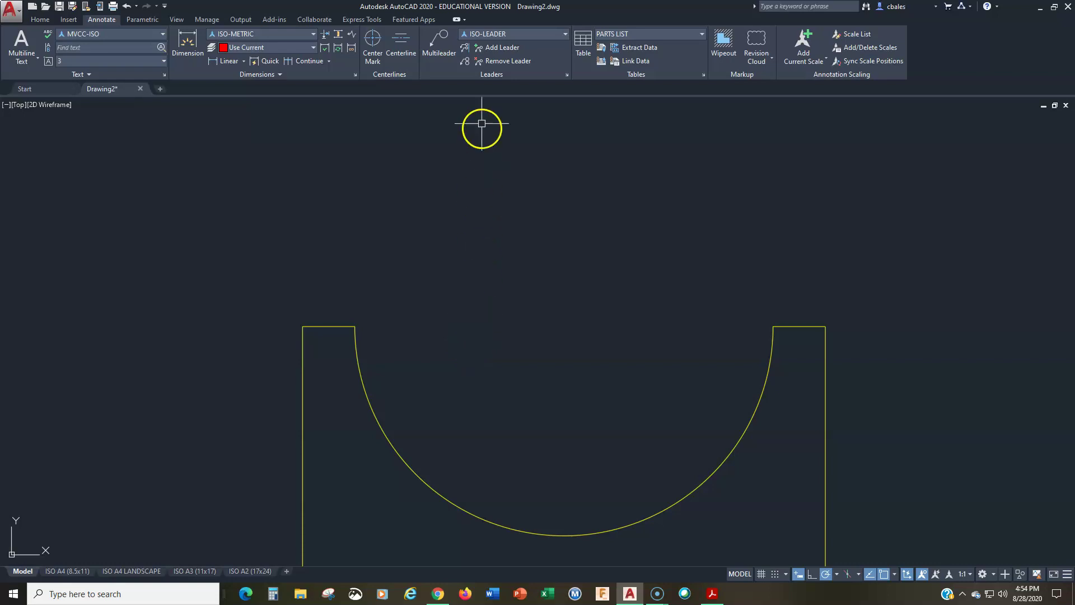
Draw a horizontal line on the CENTER layer between the two upper endpoints of the cradle arc.
{"action": "left_click", "coordinate": [39, 21]}
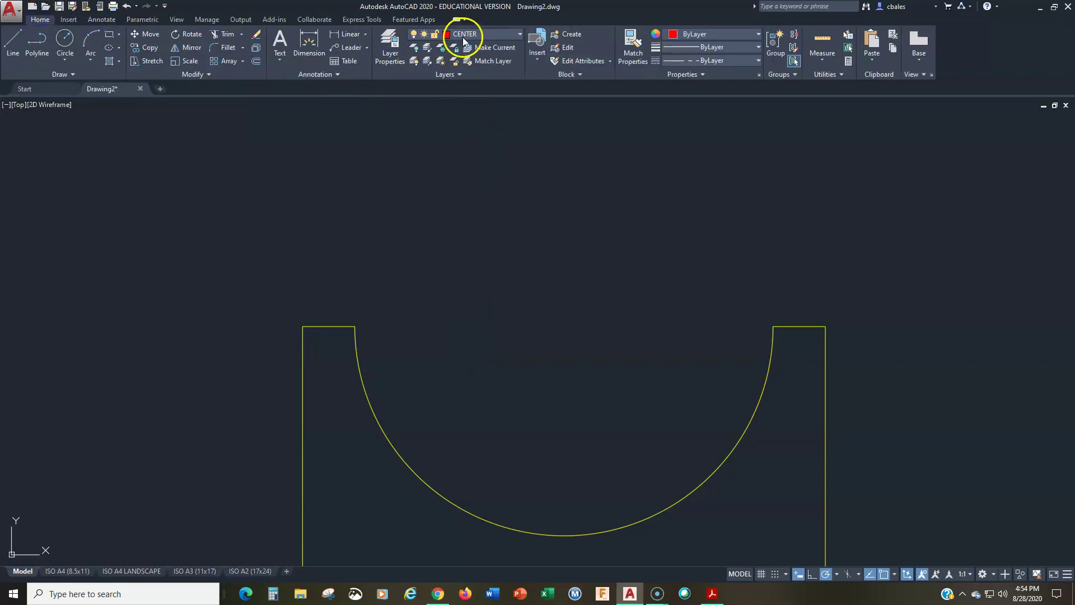
{"action": "left_click", "coordinate": [13, 44]}
{"action": "left_click", "coordinate": [355, 326]}
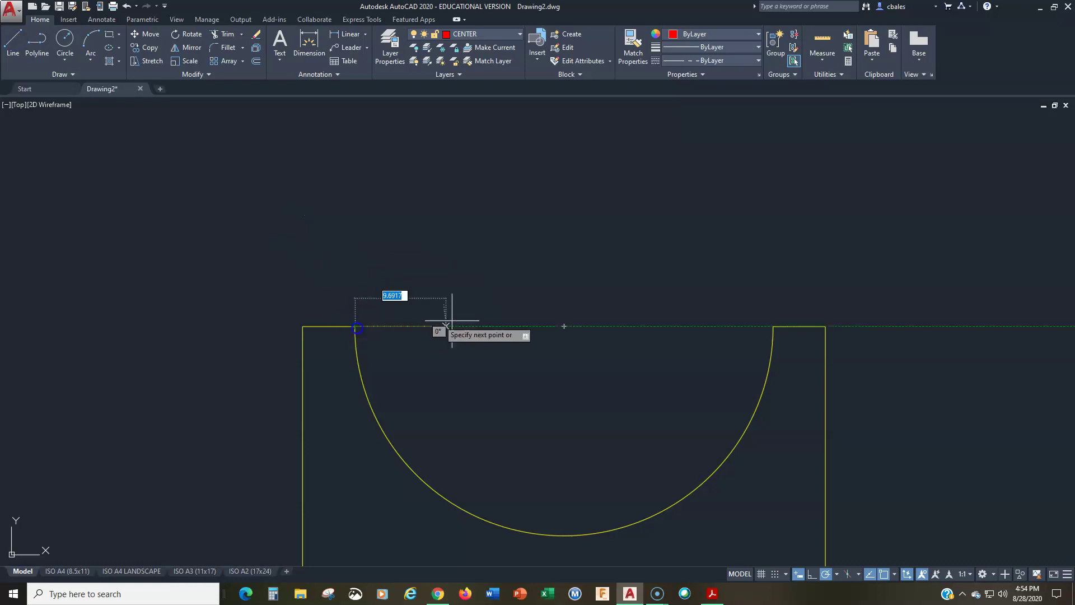
{"action": "left_click", "coordinate": [773, 326]}
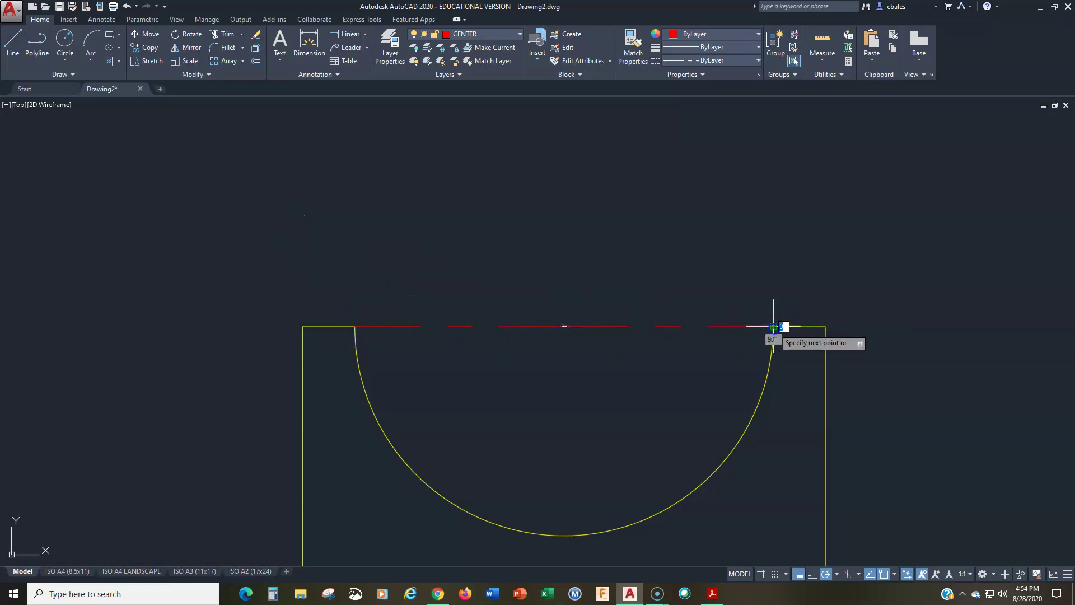
{"action": "key", "text": "Return"}
Draw a vertical CENTER-layer line from the midpoint of the horizontal centerline down to the lowest point of the cradle arc.
{"action": "middle_click_drag", "start_coordinate": [619, 409], "coordinate": [599, 350]}
{"action": "key", "text": "Return"}
{"action": "left_click", "coordinate": [544, 267]}
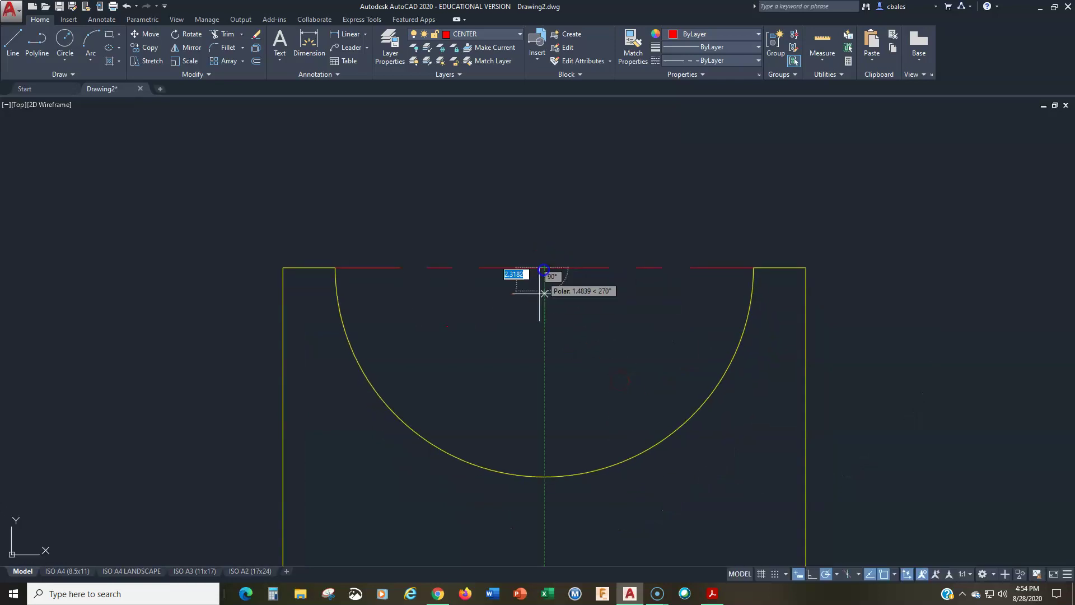
{"action": "left_click", "coordinate": [545, 475]}
{"action": "key", "text": "Return"}
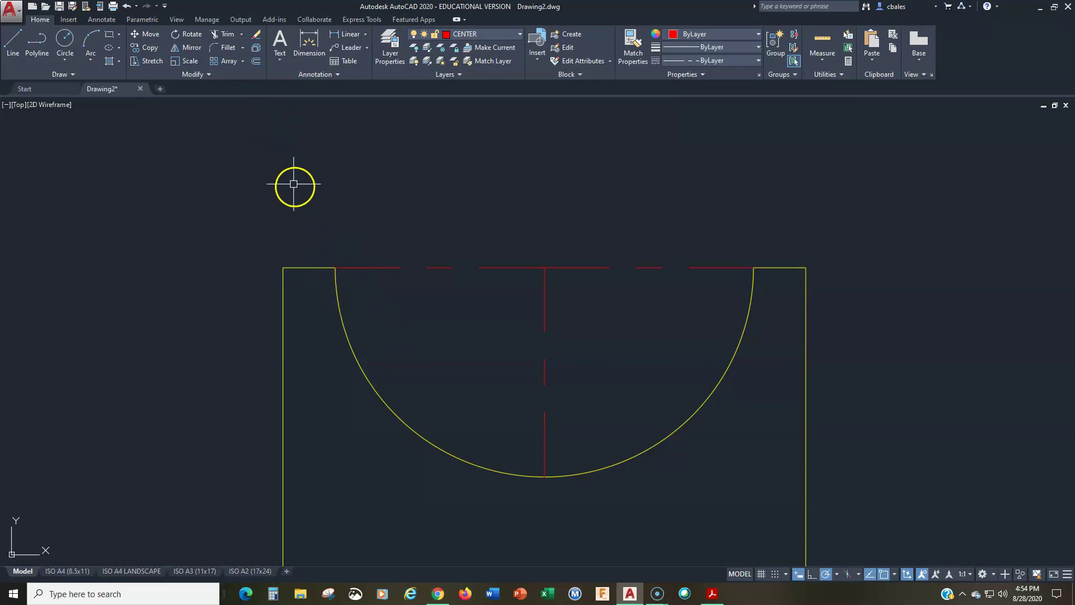
Offset the cradle arc inward by 2 mm as a temporary trimming boundary.
{"action": "left_click", "coordinate": [256, 62]}
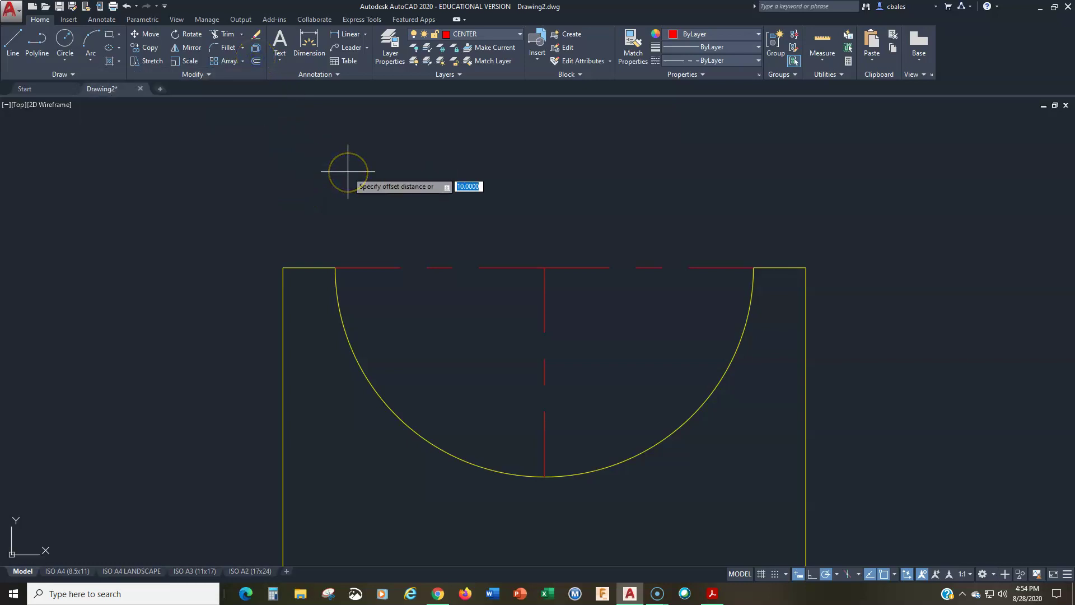
{"action": "type", "text": "2"}
{"action": "key", "text": "Return"}
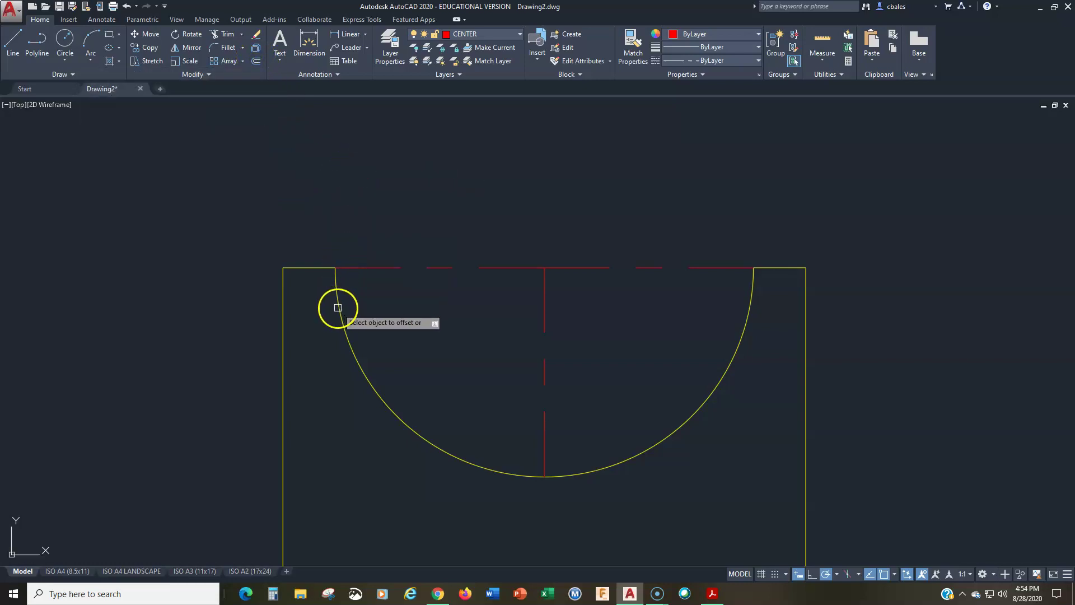
{"action": "left_click", "coordinate": [337, 307]}
{"action": "left_click", "coordinate": [361, 310]}
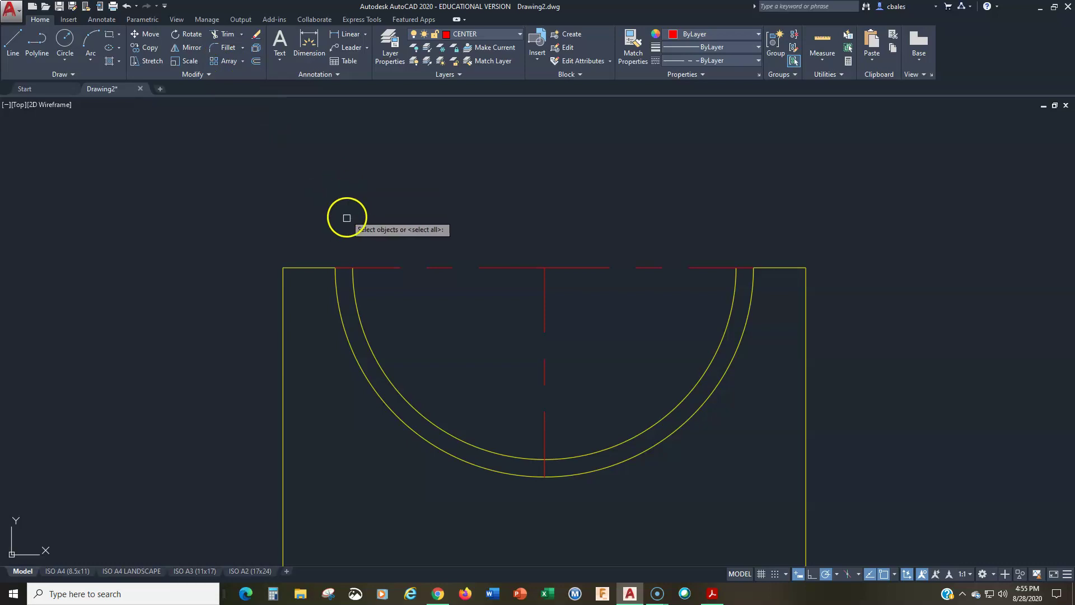
Trim both ends of the horizontal centerline back to the inner offset arc, and delete that arc.
{"action": "left_click", "coordinate": [345, 267]}
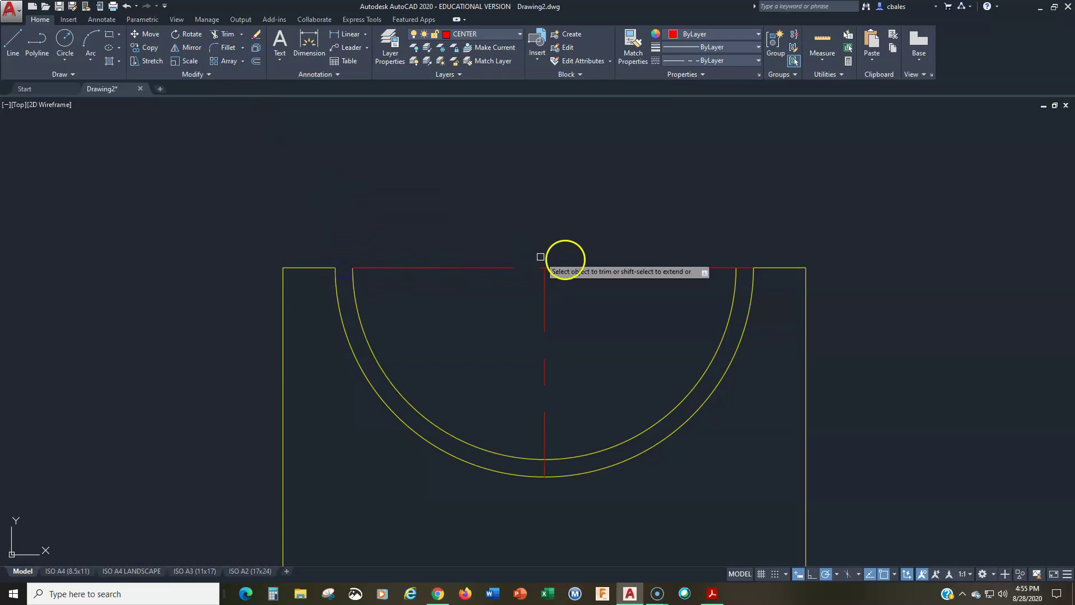
{"action": "left_click", "coordinate": [746, 268]}
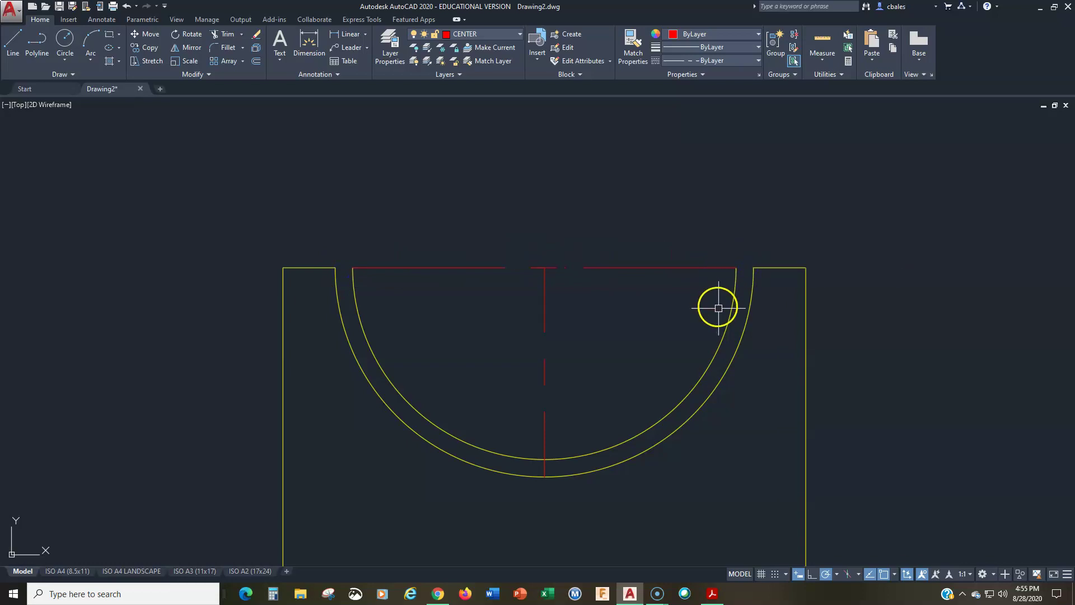
{"action": "left_click", "coordinate": [716, 327]}
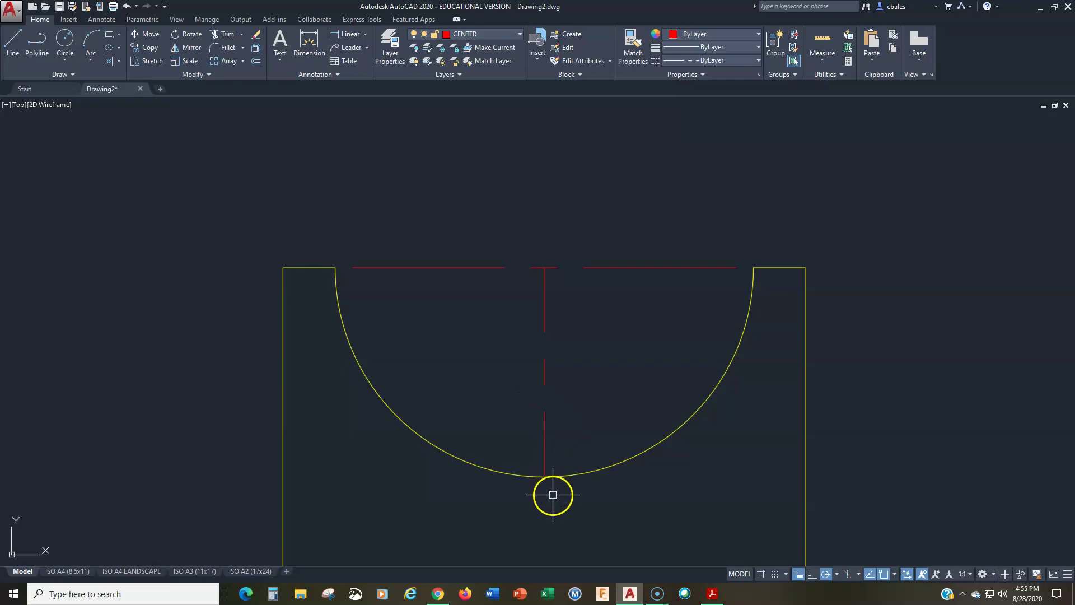
Offset the cradle arc outward by 2 mm as a temporary boundary for the vertical centerline.
{"action": "middle_click_drag", "start_coordinate": [553, 495], "coordinate": [556, 415]}
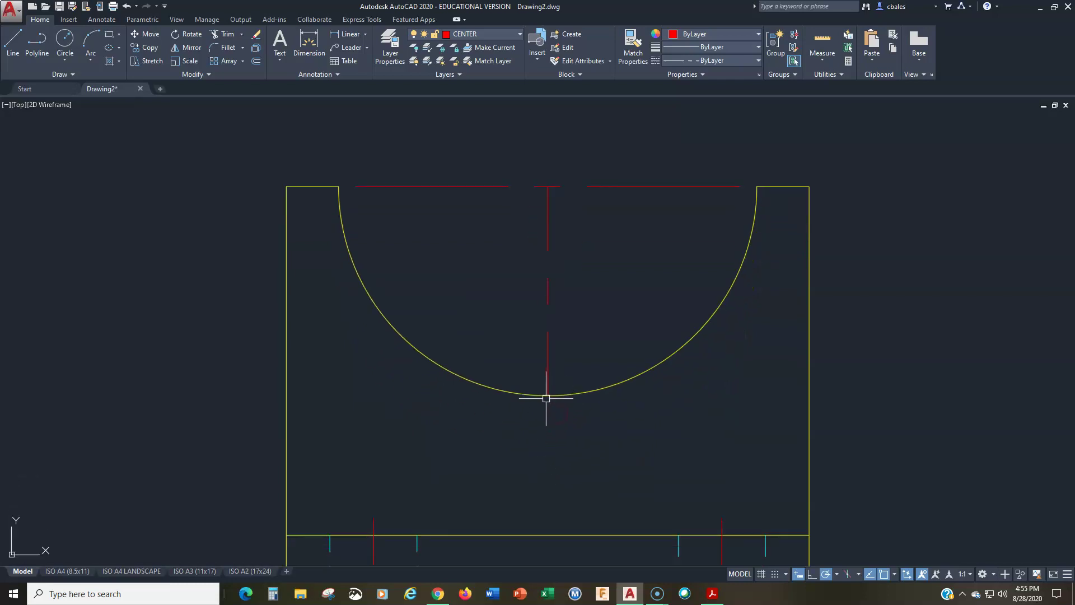
{"action": "left_click", "coordinate": [254, 63]}
{"action": "key", "text": "Return"}
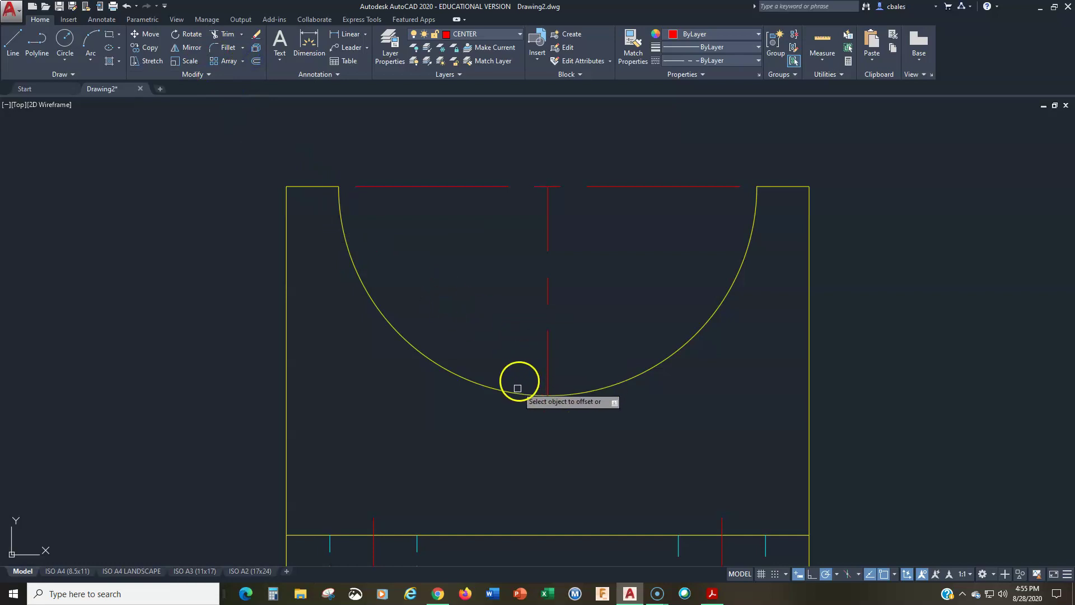
{"action": "left_click", "coordinate": [521, 392]}
{"action": "left_click", "coordinate": [512, 421]}
{"action": "key", "text": "Return"}
Extend the vertical centerline down to the outer offset arc, and delete that arc.
{"action": "type", "text": "tr"}
{"action": "key", "text": "Return"}
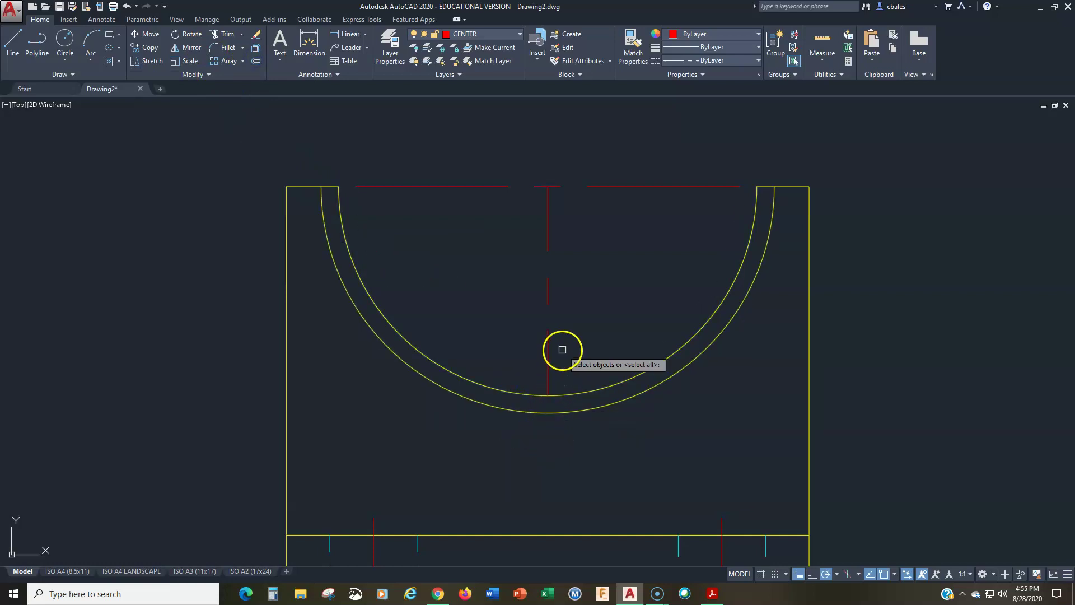
{"action": "left_click", "coordinate": [511, 405]}
{"action": "left_click", "coordinate": [496, 409]}
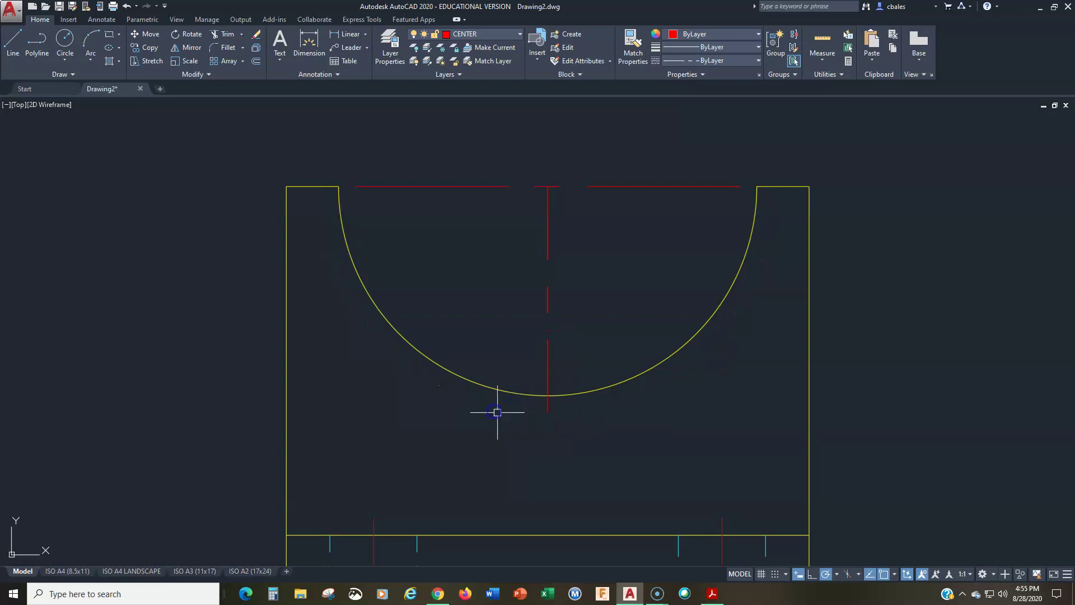
{"action": "middle_click_drag", "start_coordinate": [518, 286], "coordinate": [483, 409]}
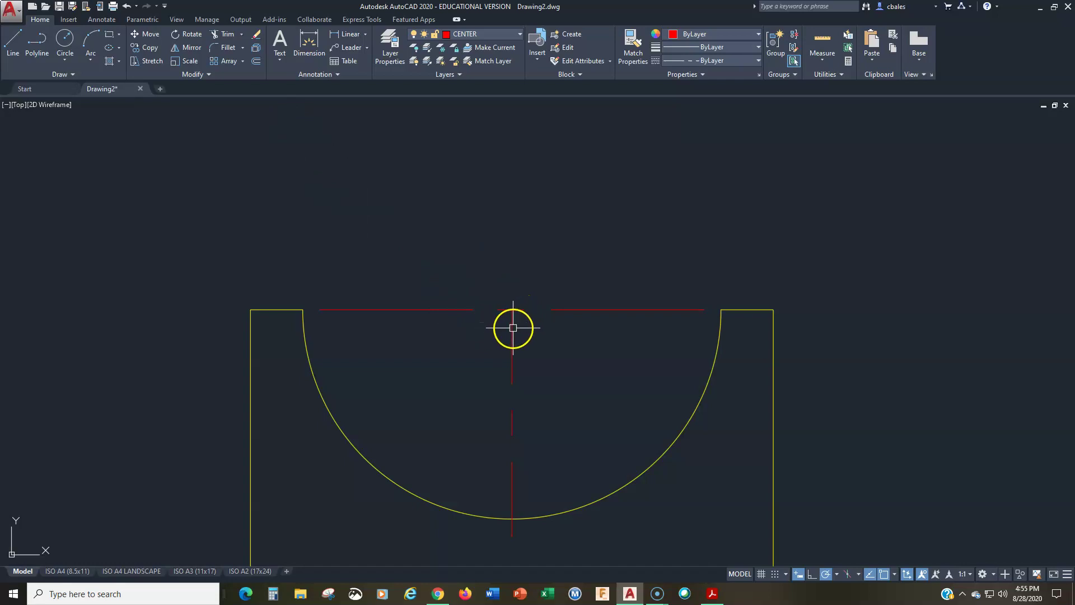
Draw a temporary circle of about 1.5 mm radius at the cradle's centerline intersection, reaching the ends of the small horizontal dash.
{"action": "scroll", "coordinate": [488, 328], "scroll_direction": "up", "scroll_amount": 3}
{"action": "mouse_move", "coordinate": [488, 326]}
{"action": "middle_mouse_down"}
{"action": "mouse_move", "coordinate": [320, 390]}
{"action": "mouse_move", "coordinate": [407, 415]}
{"action": "middle_mouse_up"}
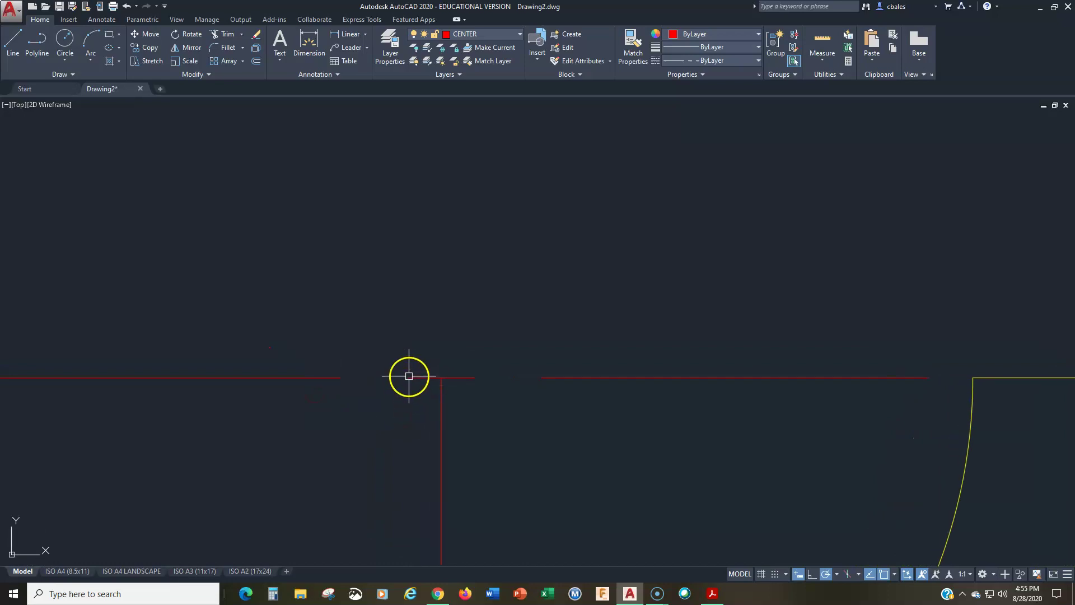
{"action": "right_click", "coordinate": [442, 384]}
{"action": "key", "text": "Escape"}
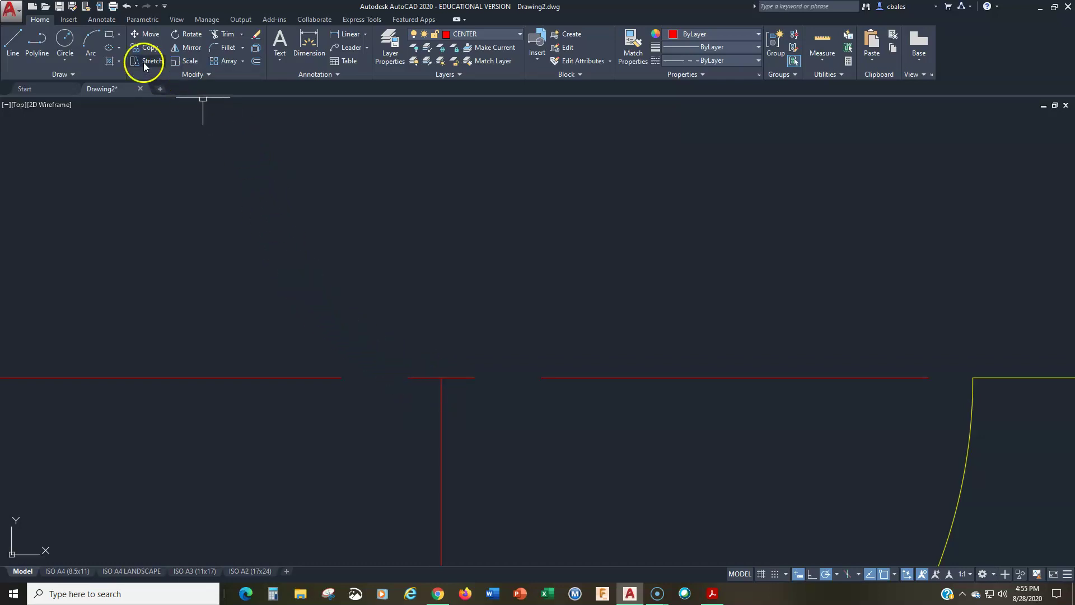
{"action": "left_click", "coordinate": [66, 40]}
{"action": "left_click", "coordinate": [442, 377]}
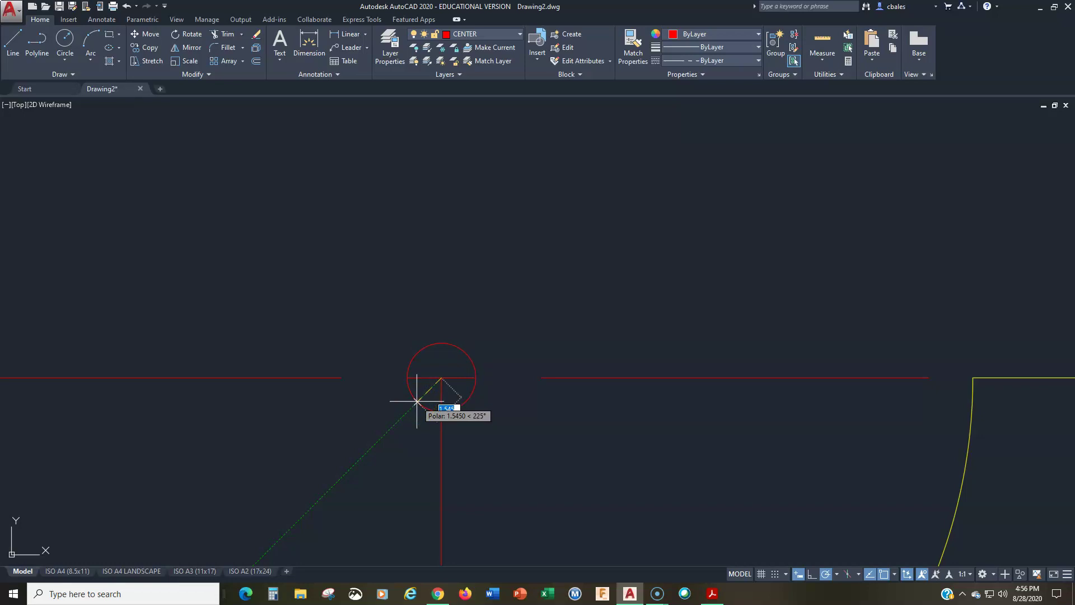
{"action": "left_click", "coordinate": [417, 401]}
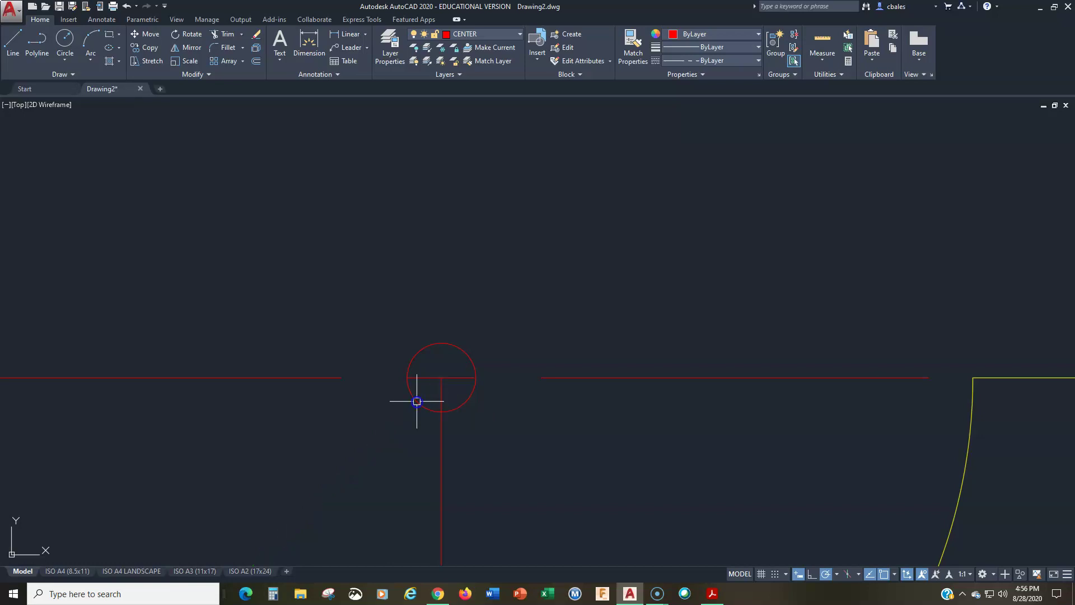
Stretch the vertical centerline's upper end to the top of the temporary circle, and delete that circle.
{"action": "left_click", "coordinate": [441, 446]}
{"action": "left_click", "coordinate": [441, 378]}
{"action": "left_click", "coordinate": [441, 342]}
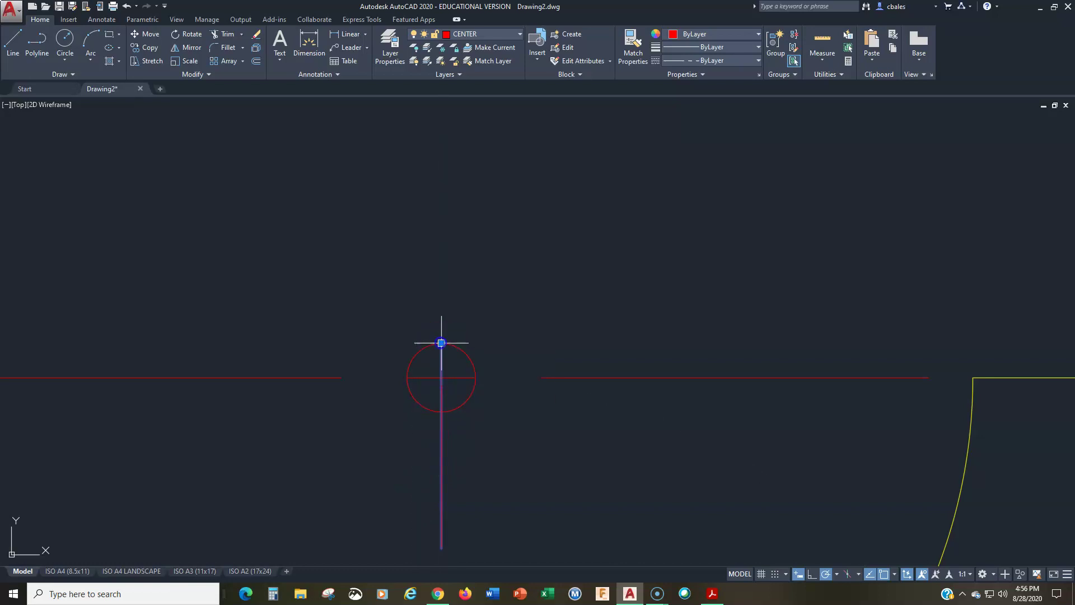
{"action": "left_click", "coordinate": [461, 346]}
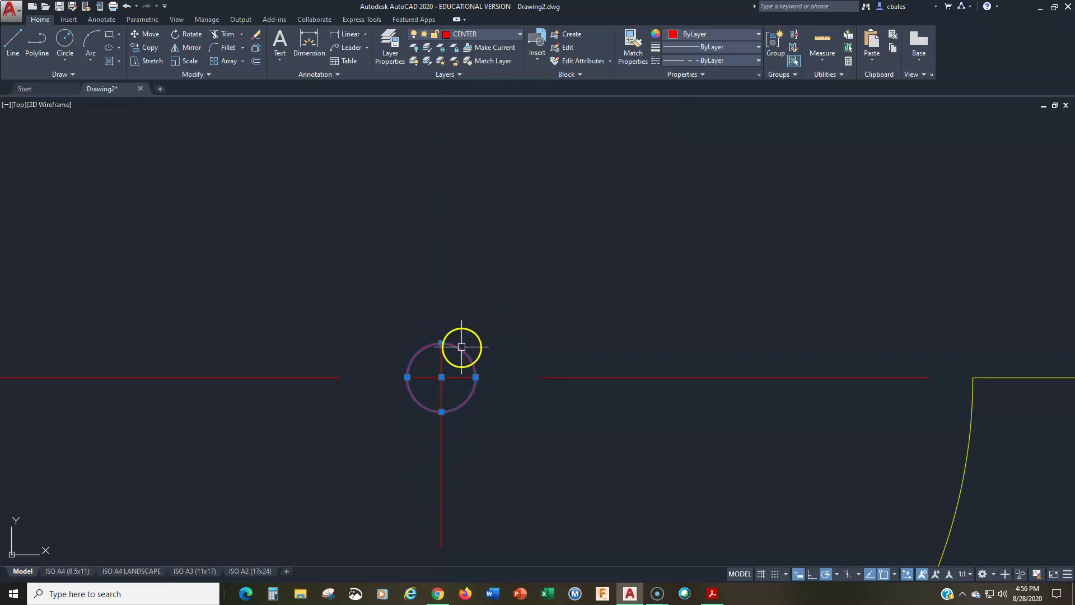
{"action": "key", "text": "Delete"}
Add a centerline in the top view midway between the two horizontal cradle edges of the upright.
{"action": "scroll", "coordinate": [472, 379], "scroll_direction": "down", "scroll_amount": 5}
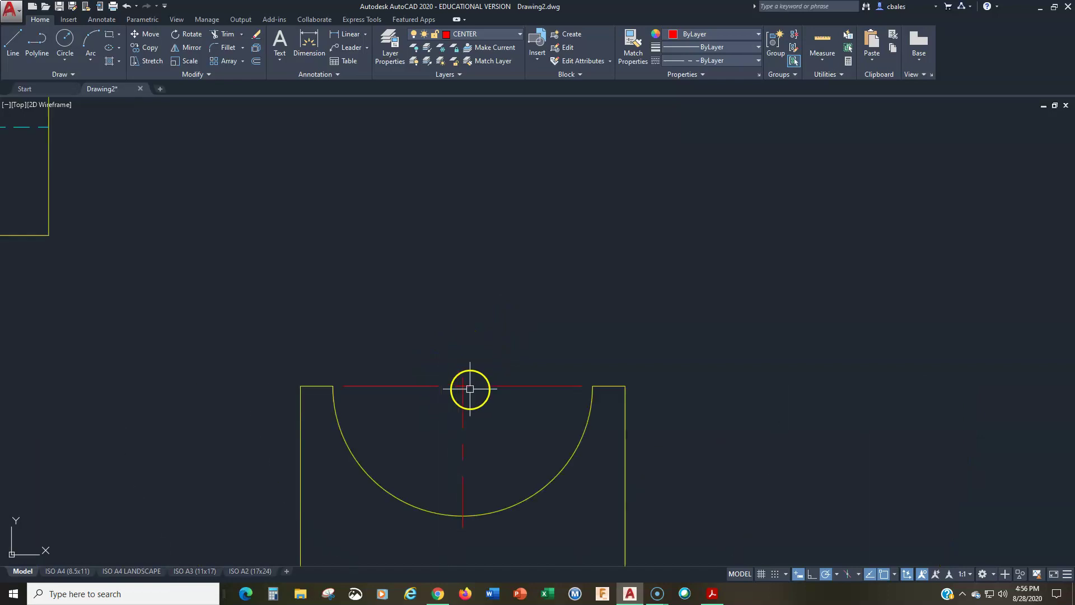
{"action": "middle_click_drag", "start_coordinate": [463, 424], "coordinate": [461, 288]}
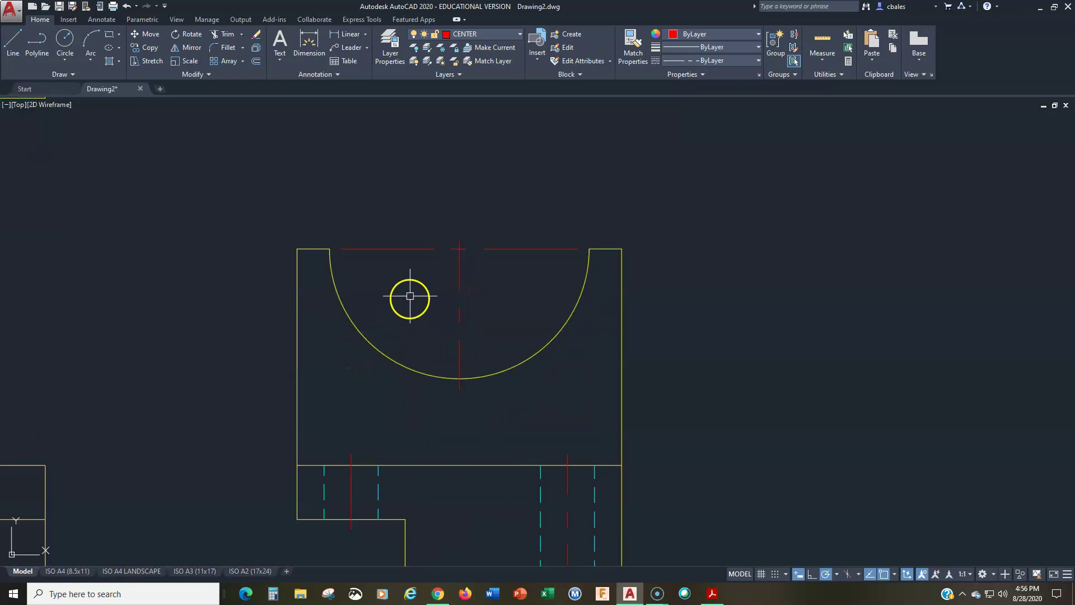
{"action": "middle_click_drag", "start_coordinate": [406, 320], "coordinate": [468, 344]}
{"action": "key", "text": "ctrl+v"}
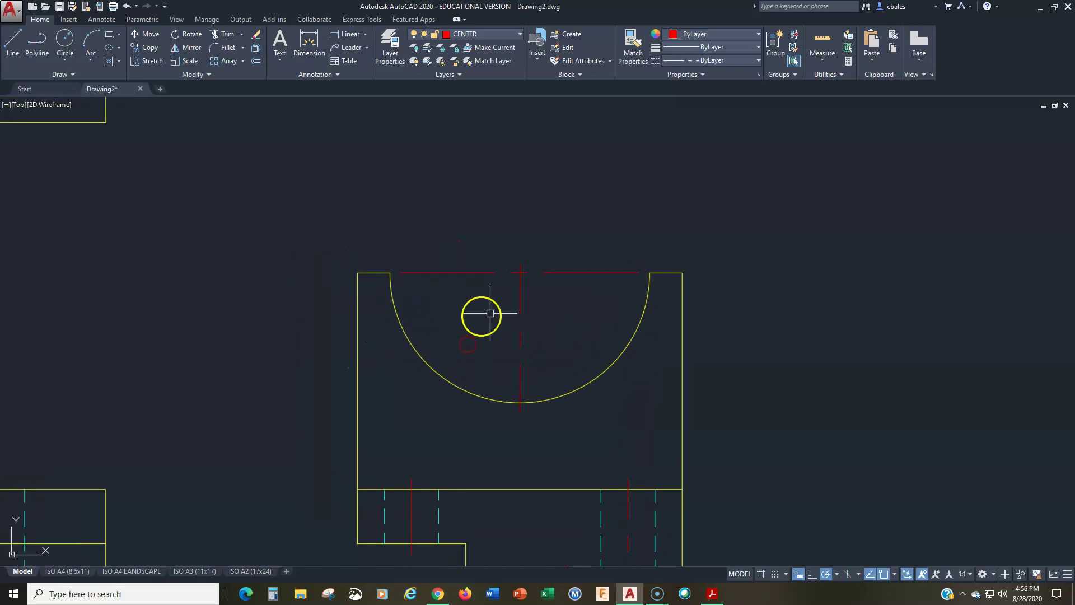
{"action": "scroll", "coordinate": [303, 353], "scroll_direction": "down", "scroll_amount": 1}
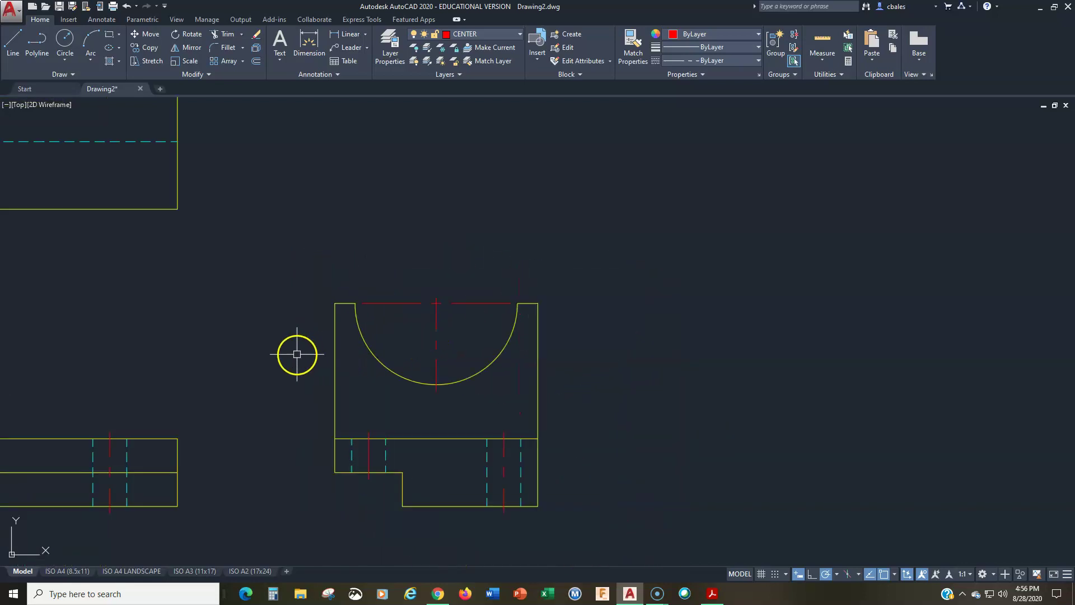
{"action": "middle_click_drag", "start_coordinate": [168, 353], "coordinate": [628, 399]}
{"action": "middle_click_drag", "start_coordinate": [424, 336], "coordinate": [448, 260]}
{"action": "middle_click_drag", "start_coordinate": [376, 266], "coordinate": [411, 350]}
{"action": "middle_click_drag", "start_coordinate": [375, 288], "coordinate": [400, 326]}
{"action": "middle_click_drag", "start_coordinate": [430, 372], "coordinate": [412, 413]}
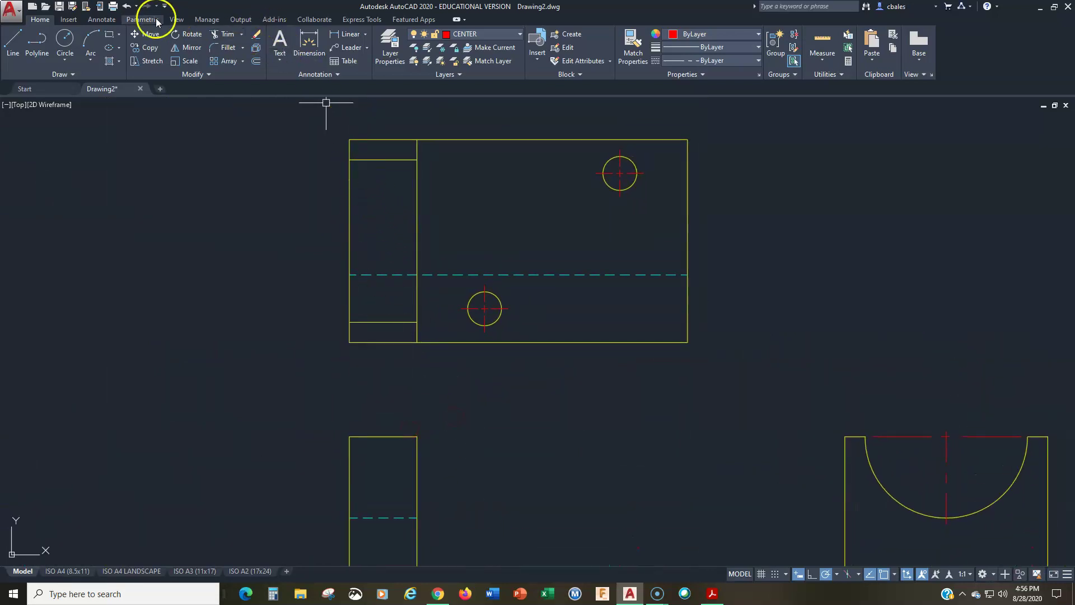
{"action": "left_click", "coordinate": [114, 23]}
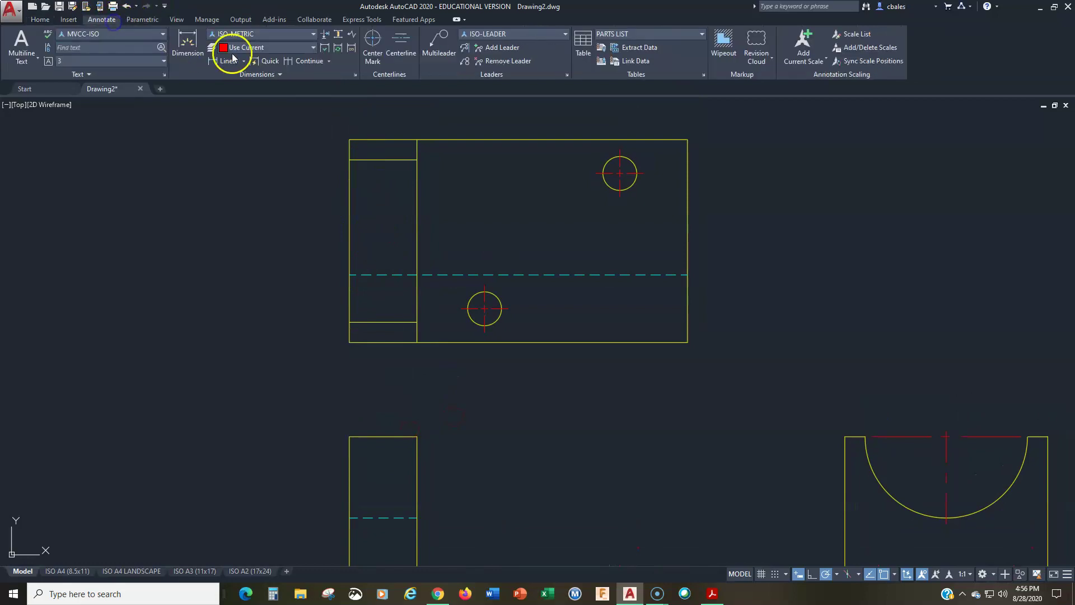
{"action": "left_click", "coordinate": [401, 43]}
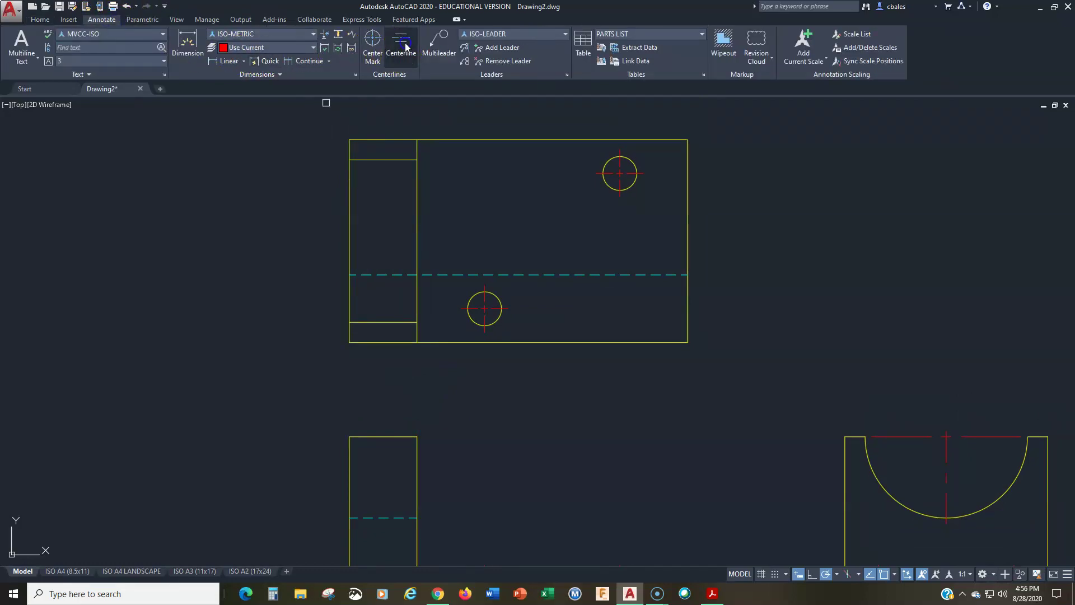
{"action": "left_click", "coordinate": [380, 160]}
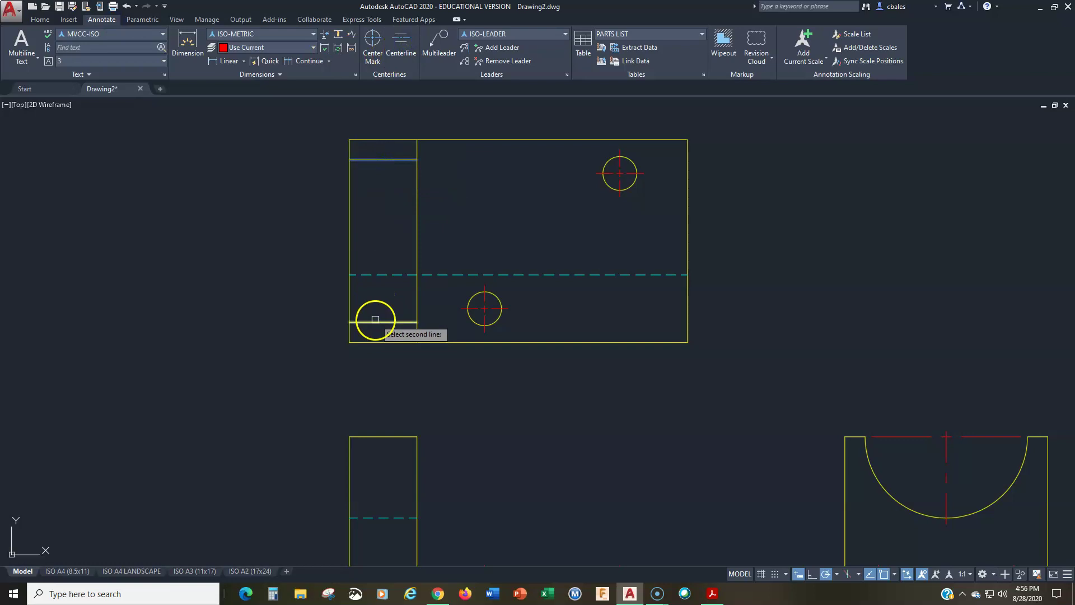
{"action": "left_click", "coordinate": [378, 321]}
Consult the standards PDF in Acrobat Reader for the gap and extension of centerlines coincident with visible lines, and return to AutoCAD.
{"action": "middle_click_drag", "start_coordinate": [348, 378], "coordinate": [280, 223]}
{"action": "scroll", "coordinate": [334, 209], "scroll_direction": "up", "scroll_amount": 5}
{"action": "middle_click_drag", "start_coordinate": [336, 292], "coordinate": [349, 301]}
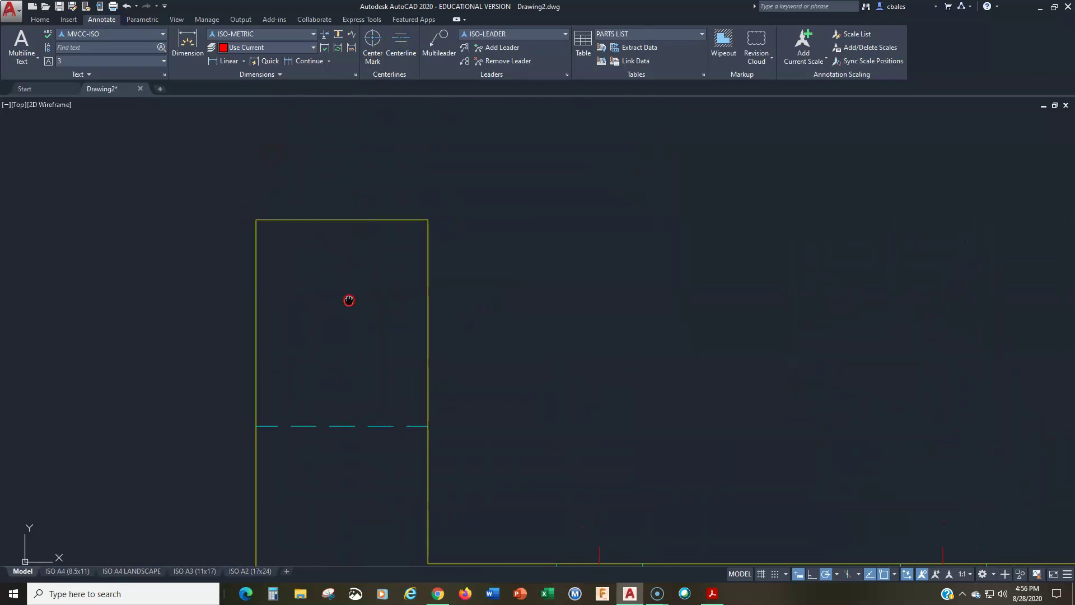
{"action": "scroll", "coordinate": [489, 294], "scroll_direction": "down", "scroll_amount": 2}
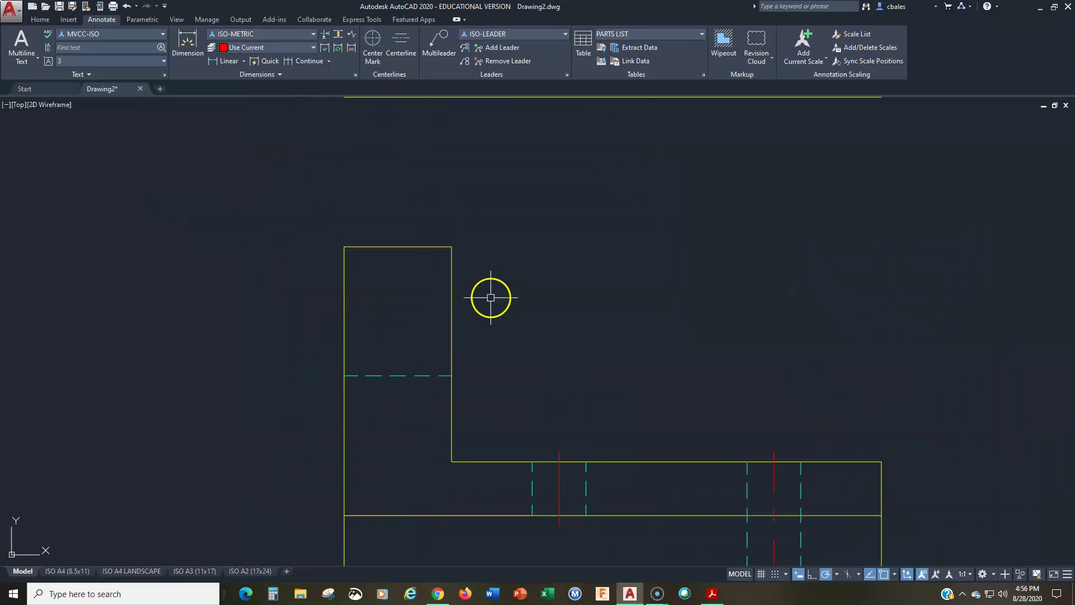
{"action": "middle_click_drag", "start_coordinate": [570, 327], "coordinate": [254, 331]}
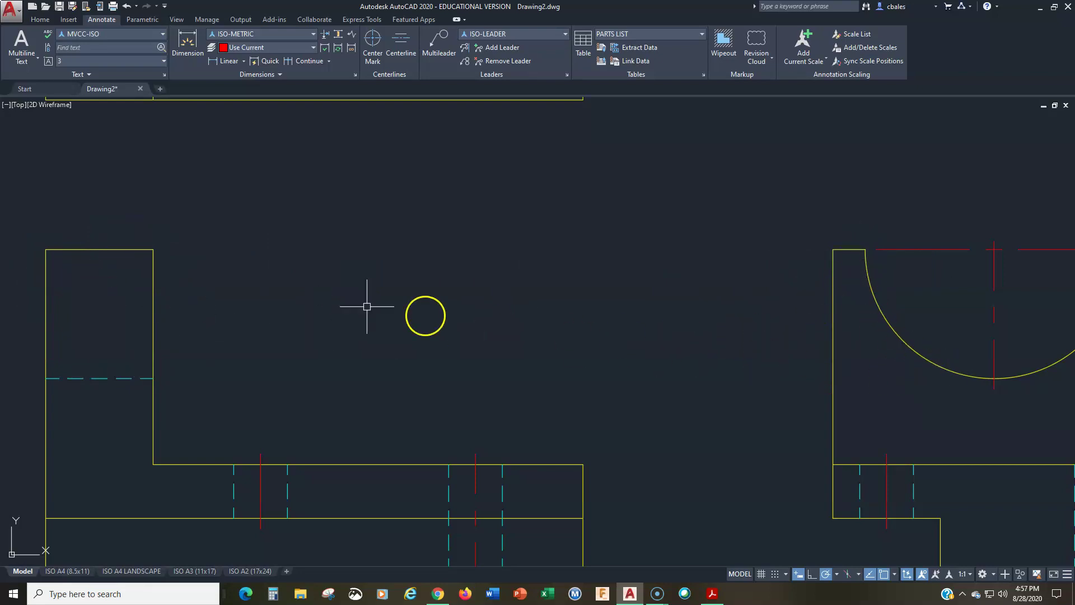
{"action": "middle_click_drag", "start_coordinate": [91, 280], "coordinate": [201, 284]}
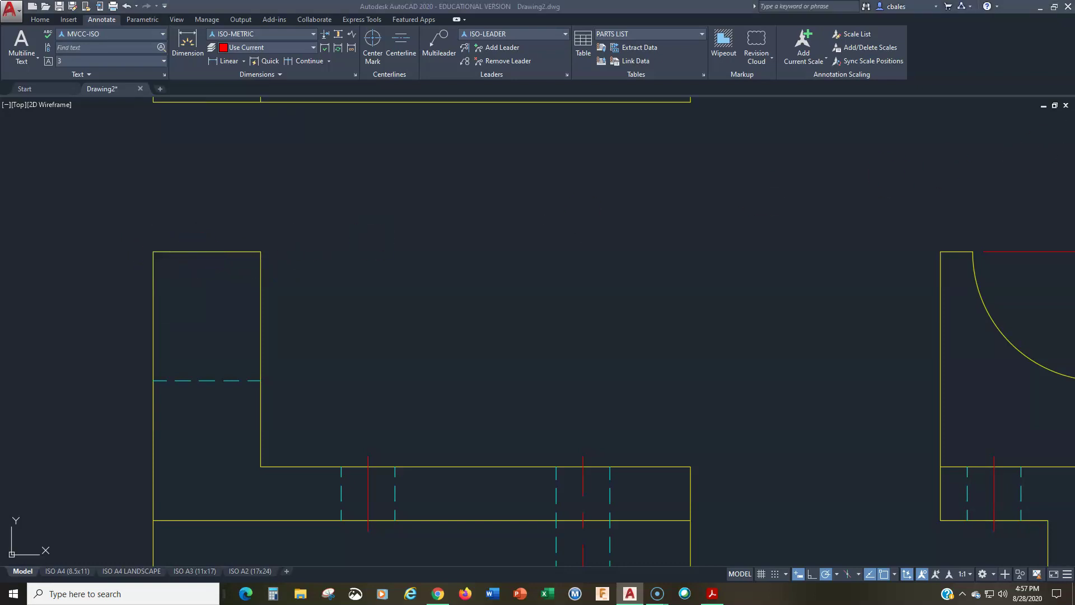
{"action": "key", "text": "alt+Tab"}
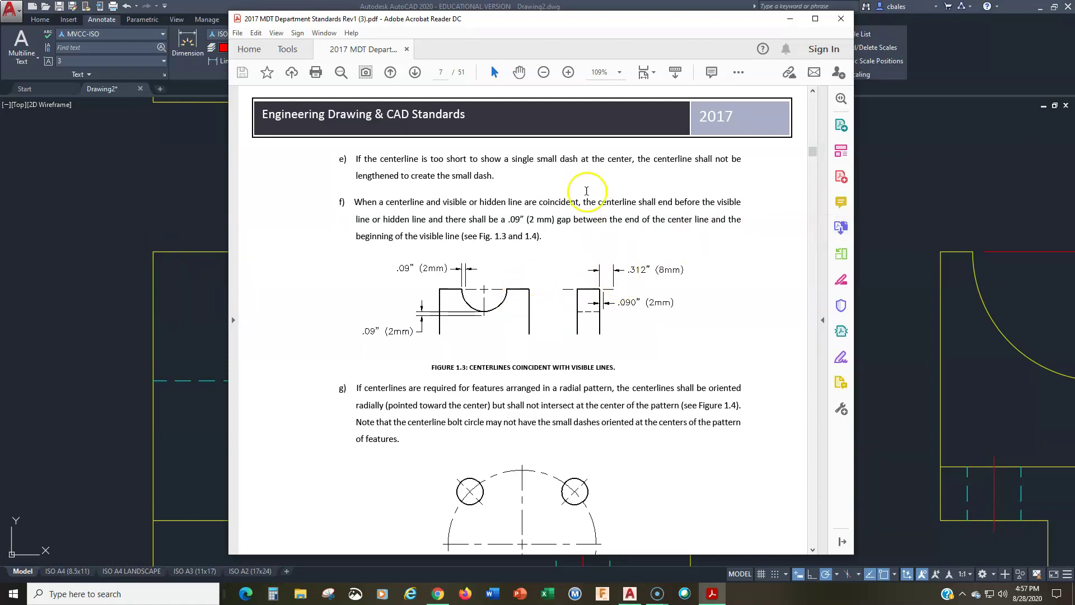
{"action": "left_click_drag", "start_coordinate": [530, 24], "coordinate": [485, 22]}
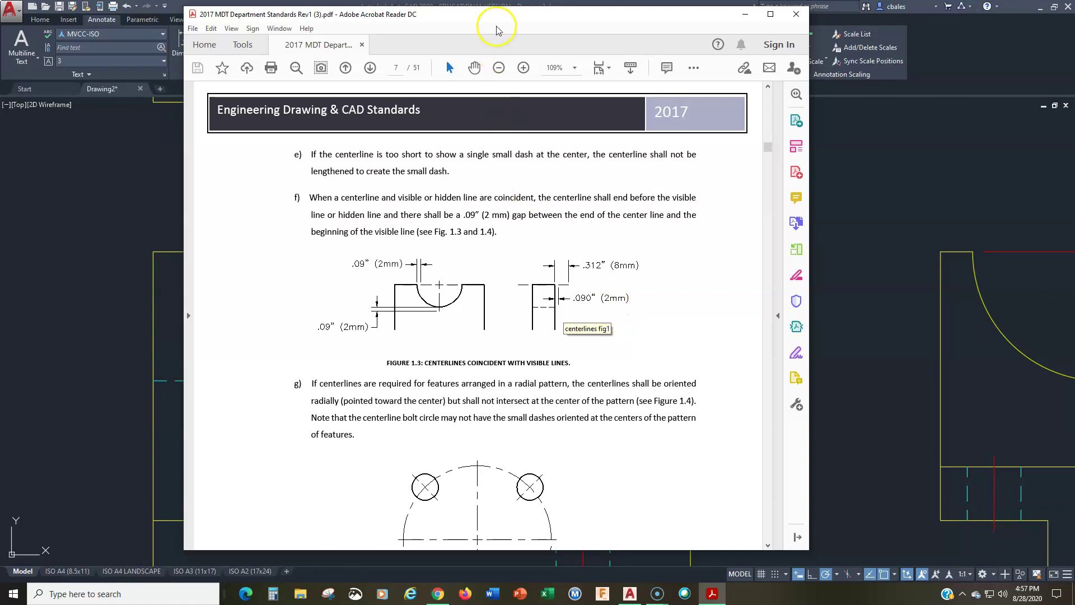
{"action": "key", "text": "alt+Tab"}
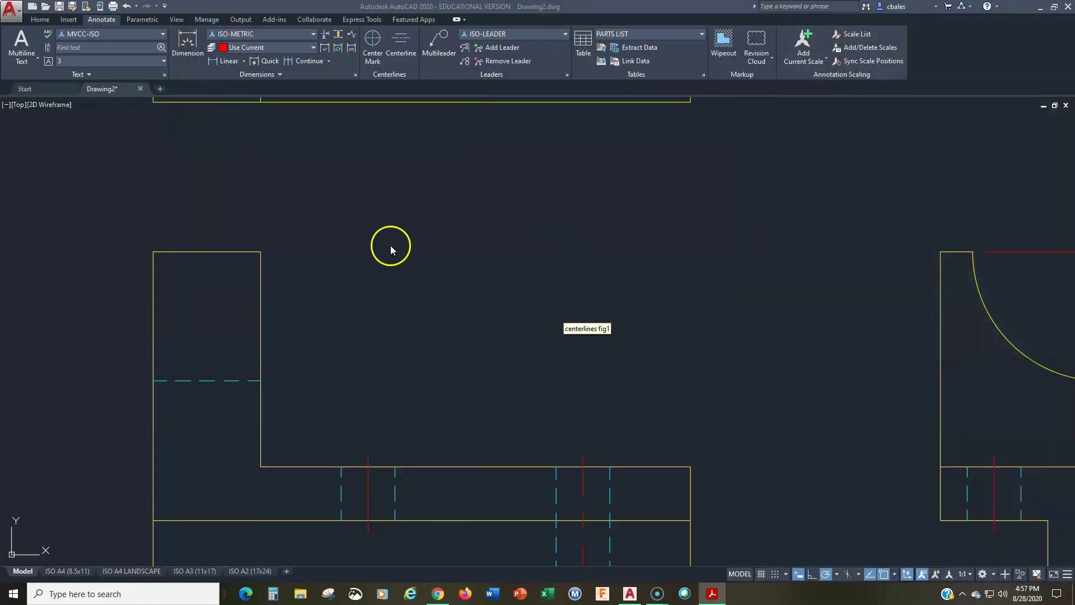
Offset both vertical edges of the front view's upright outward by 8 mm as temporary guides.
{"action": "mouse_move", "coordinate": [367, 307]}
{"action": "middle_mouse_down"}
{"action": "mouse_move", "coordinate": [660, 302]}
{"action": "mouse_move", "coordinate": [608, 323]}
{"action": "middle_mouse_up"}
{"action": "type", "text": "o"}
{"action": "key", "text": "Return"}
{"action": "key", "text": "Return"}
{"action": "left_click", "coordinate": [575, 309]}
{"action": "left_click", "coordinate": [578, 312]}
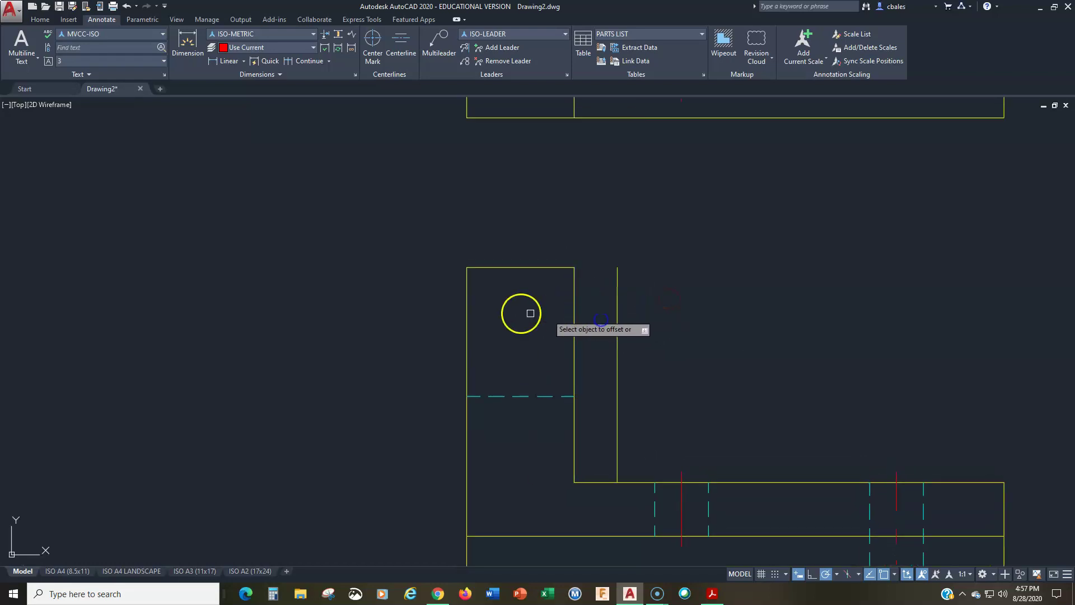
{"action": "left_click", "coordinate": [467, 307]}
{"action": "left_click", "coordinate": [434, 308]}
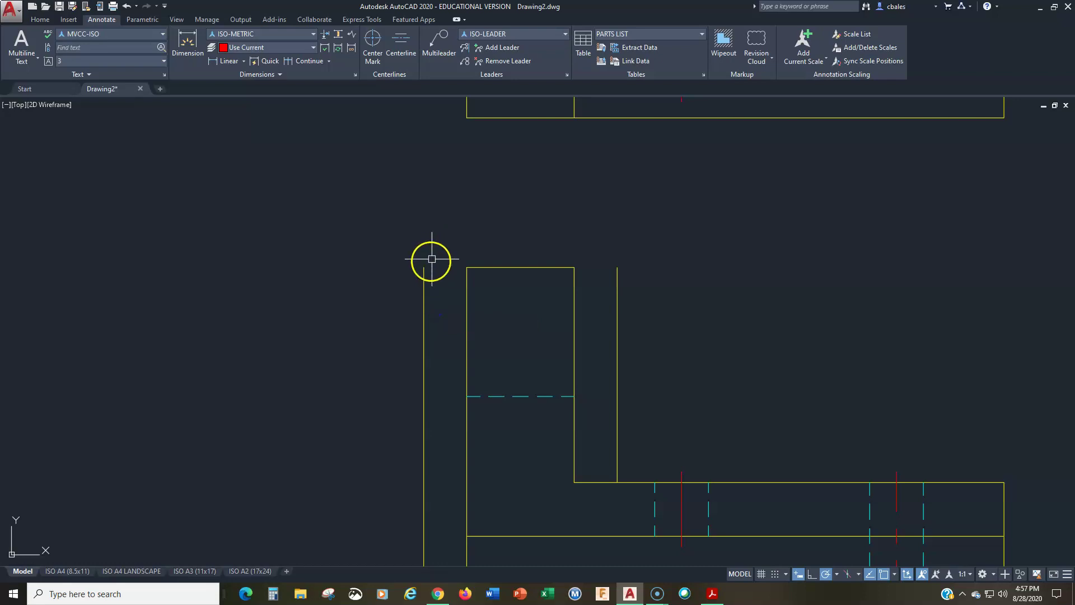
{"action": "key", "text": "Return"}
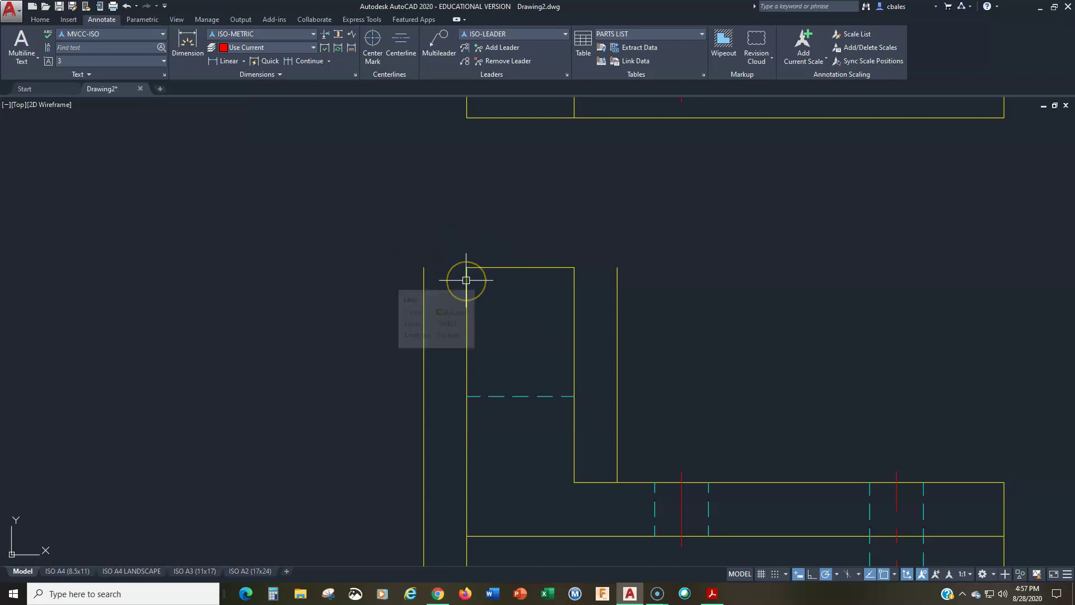
Offset the same two upright edges outward by 2 mm to mark the centerline gaps.
{"action": "key", "text": "Return"}
{"action": "type", "text": "2"}
{"action": "key", "text": "Return"}
{"action": "left_click", "coordinate": [466, 279]}
{"action": "left_click", "coordinate": [461, 270]}
{"action": "left_click", "coordinate": [574, 300]}
{"action": "left_click", "coordinate": [598, 330]}
{"action": "key", "text": "Return"}
Draw a horizontal centerline segment on each side of the front view's upright, between the tops of the 2 mm and 8 mm guides.
{"action": "type", "text": "l"}
{"action": "key", "text": "Return"}
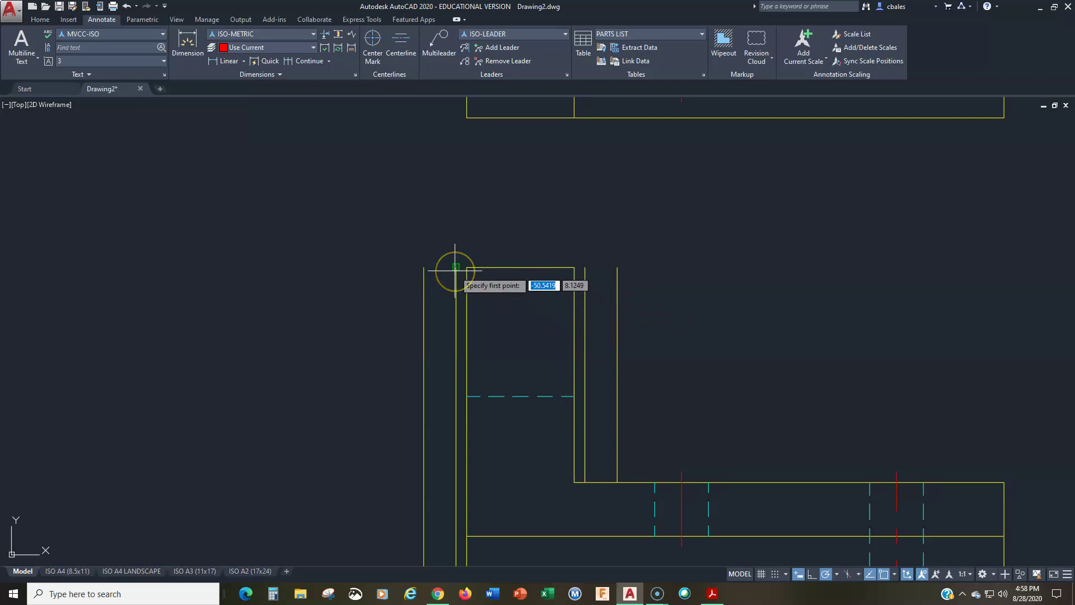
{"action": "left_click", "coordinate": [456, 267]}
{"action": "left_click", "coordinate": [424, 267]}
{"action": "key", "text": "Return"}
{"action": "key", "text": "Return"}
{"action": "left_click", "coordinate": [585, 267]}
{"action": "left_click", "coordinate": [617, 267]}
{"action": "key", "text": "Return"}
Erase the four temporary vertical guide lines beside the front view's upright.
{"action": "left_click", "coordinate": [639, 337]}
{"action": "left_click", "coordinate": [582, 358]}
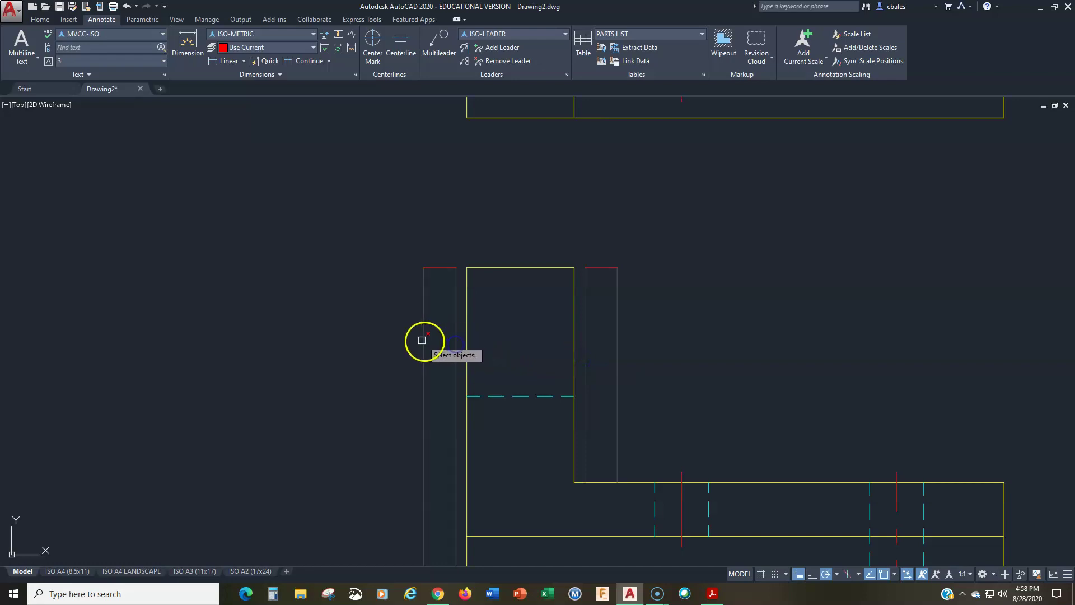
{"action": "key", "text": "Return"}
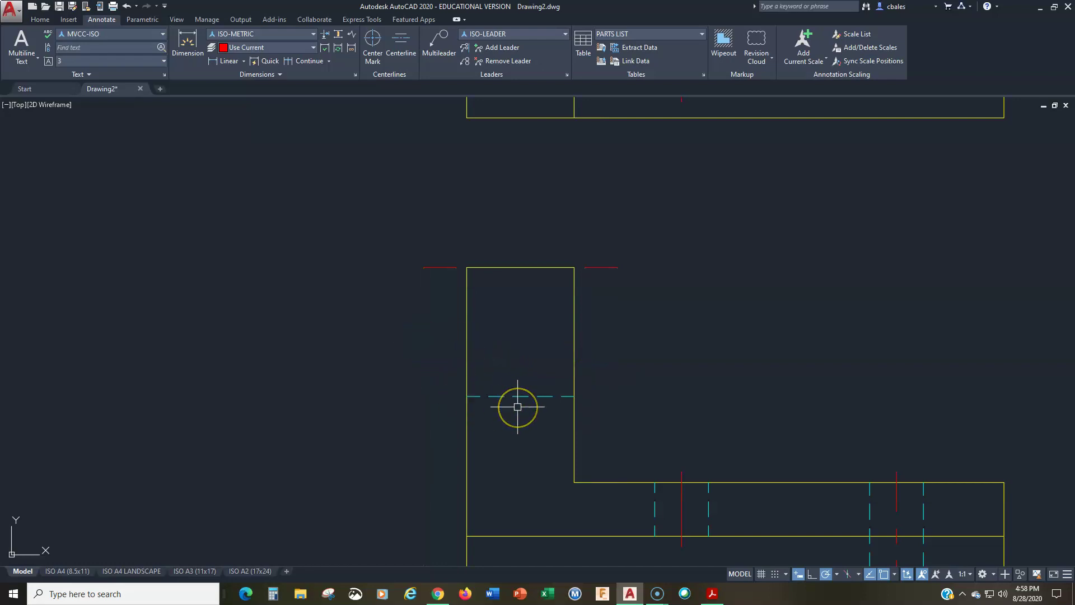
Open the ISO A3 (11x17) layout, activate its viewport and zoom to the drawing extents.
{"action": "scroll", "coordinate": [517, 407], "scroll_direction": "down", "scroll_amount": 2}
{"action": "scroll", "coordinate": [518, 407], "scroll_direction": "down", "scroll_amount": 2}
{"action": "middle_click_drag", "start_coordinate": [554, 362], "coordinate": [403, 377]}
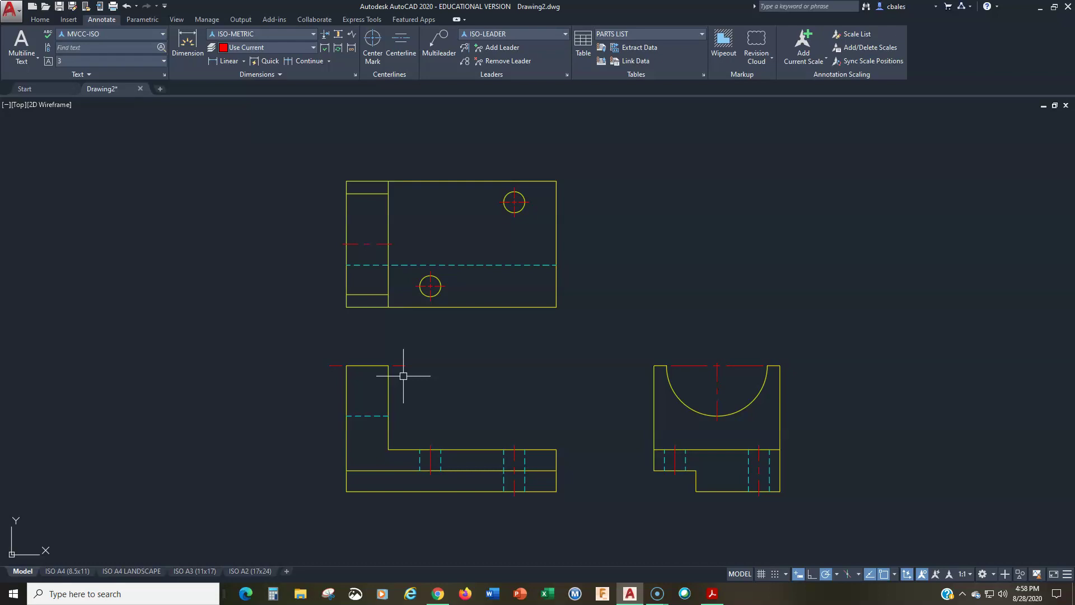
{"action": "left_click", "coordinate": [192, 572]}
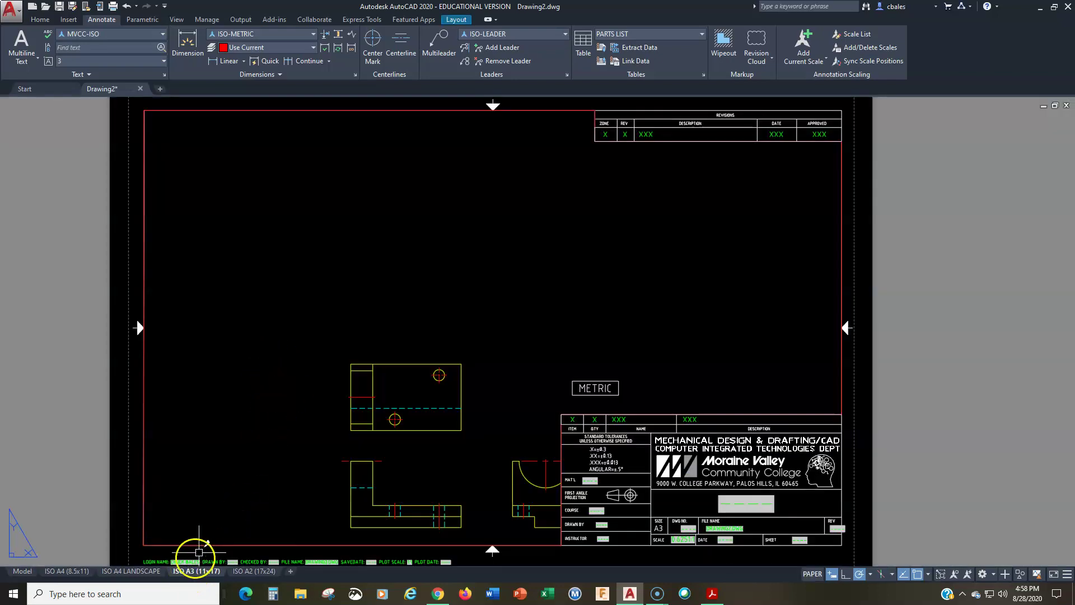
{"action": "double_click", "coordinate": [310, 287]}
{"action": "key", "text": "z"}
{"action": "key", "text": "Return"}
{"action": "key", "text": "e"}
{"action": "key", "text": "Return"}
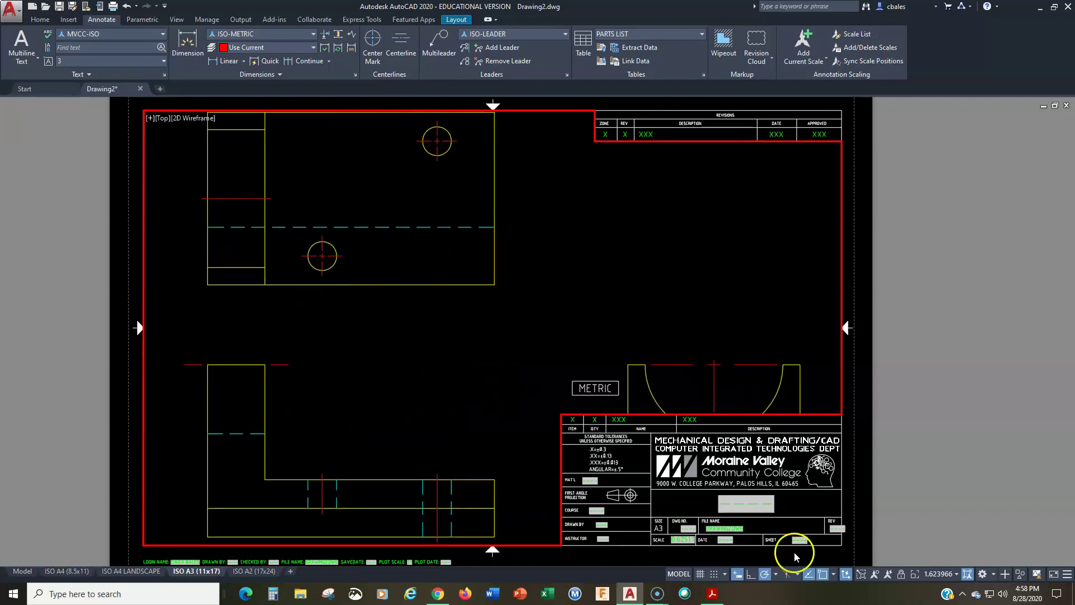
Set the viewport scale to 1:1, position the three views clear of the title block, and return to paper space.
{"action": "left_click", "coordinate": [930, 574]}
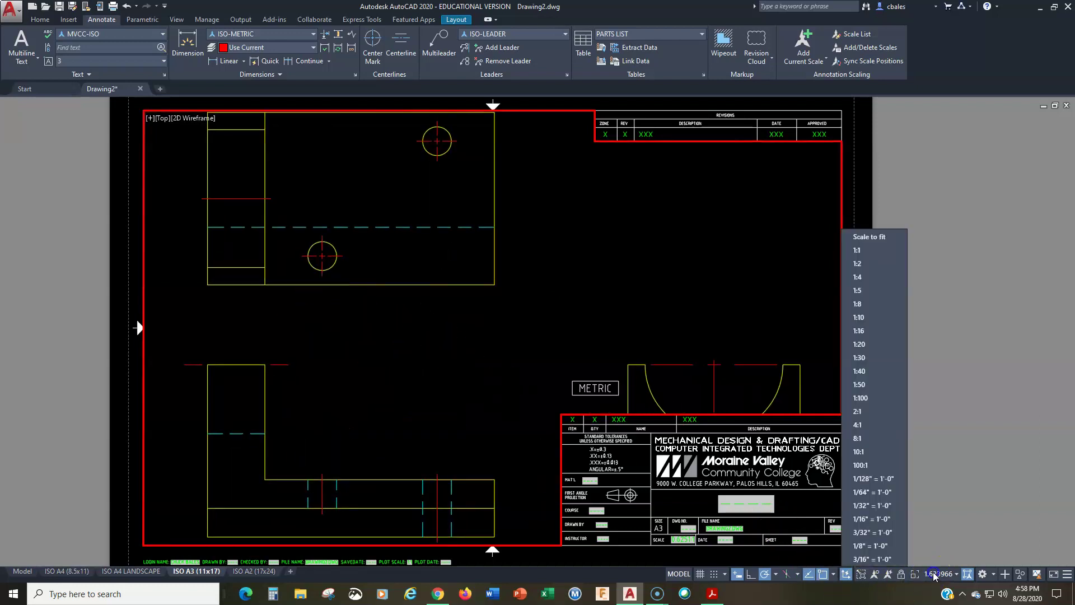
{"action": "left_click", "coordinate": [861, 251]}
{"action": "mouse_move", "coordinate": [466, 345]}
{"action": "middle_mouse_down"}
{"action": "mouse_move", "coordinate": [384, 320]}
{"action": "mouse_move", "coordinate": [308, 314]}
{"action": "mouse_move", "coordinate": [325, 325]}
{"action": "mouse_move", "coordinate": [322, 307]}
{"action": "middle_mouse_up"}
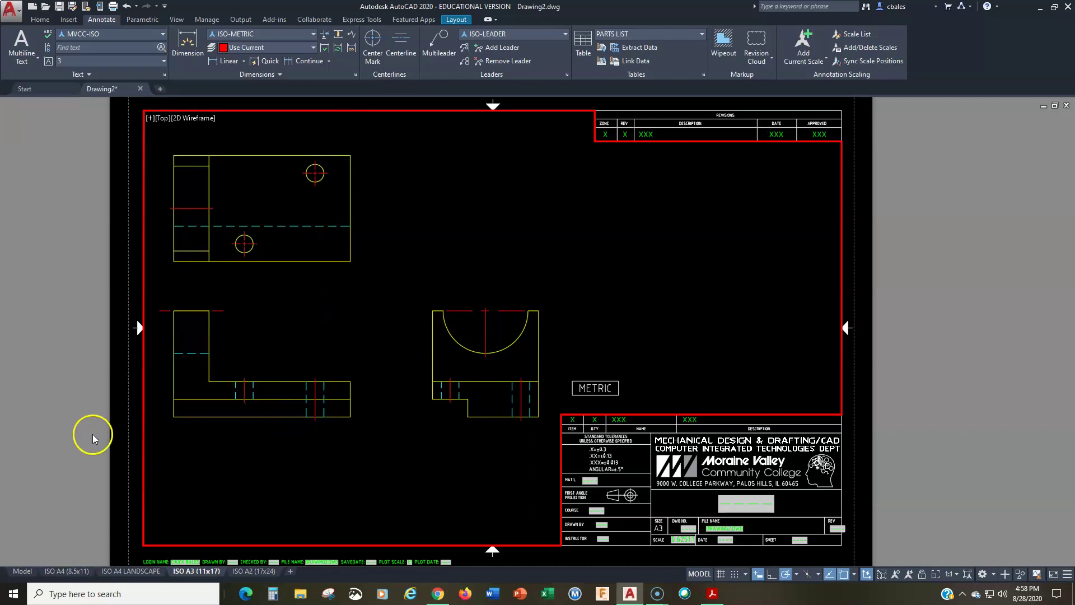
{"action": "double_click", "coordinate": [96, 379]}
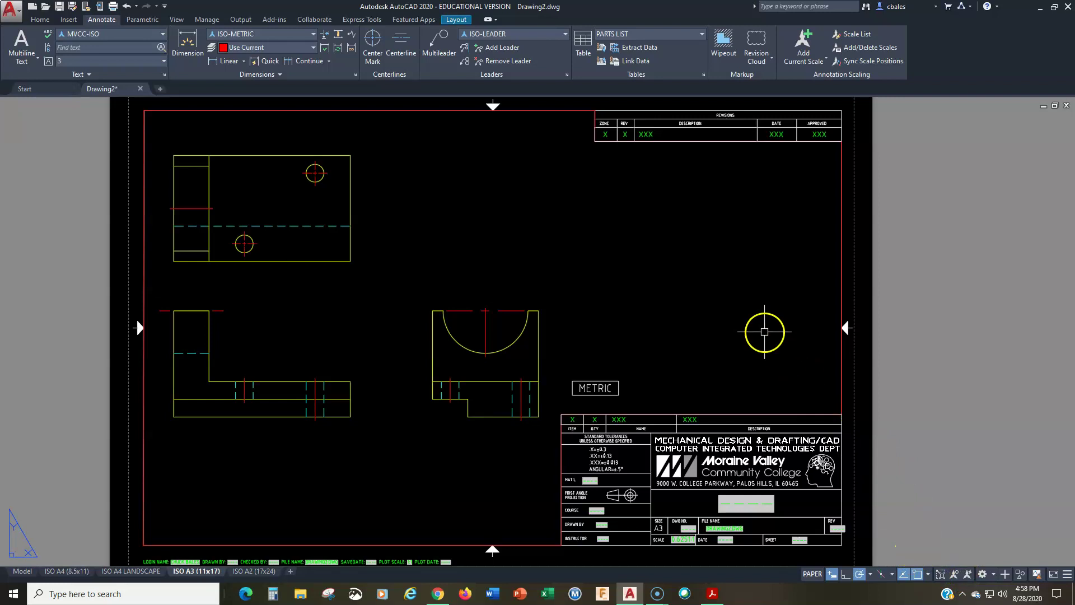
{"action": "double_click", "coordinate": [764, 331]}
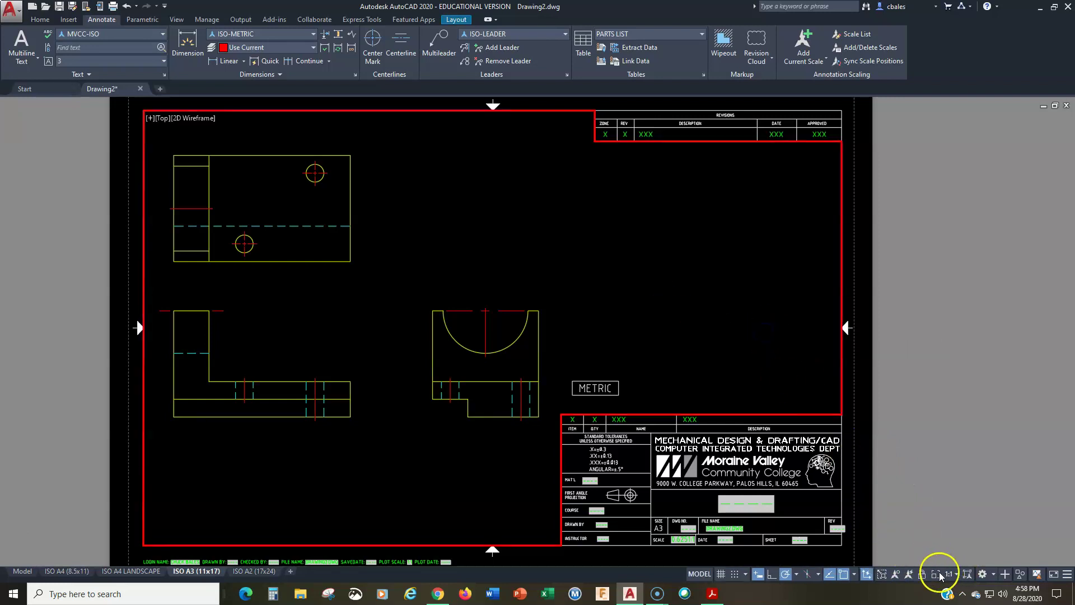
{"action": "double_click", "coordinate": [893, 344]}
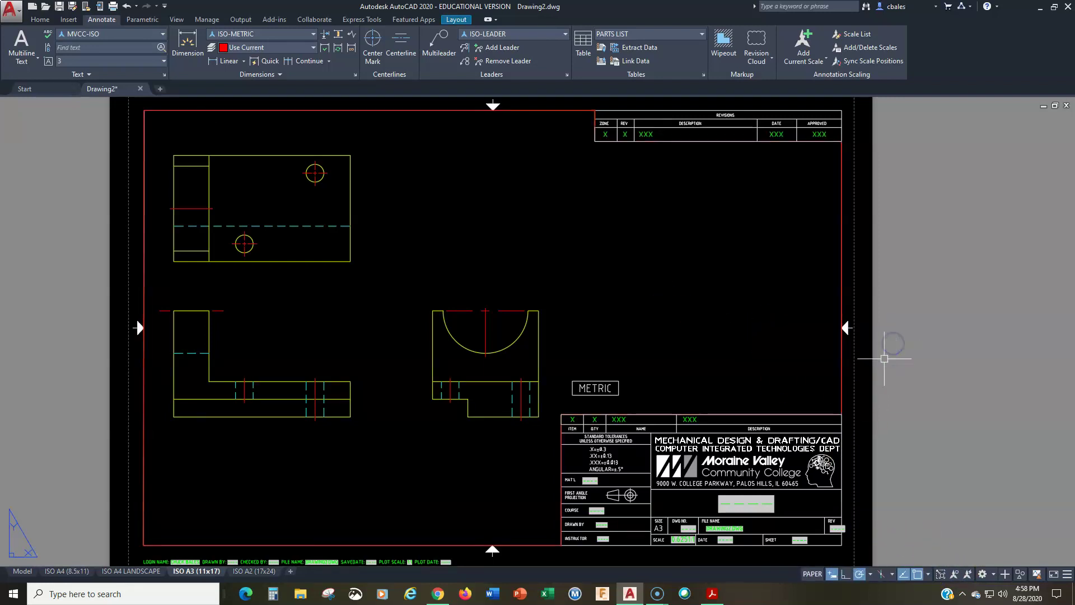
Open the drawing's custom properties and enter the drafter's name and the instructor's name.
{"action": "middle_click_drag", "start_coordinate": [585, 484], "coordinate": [525, 396]}
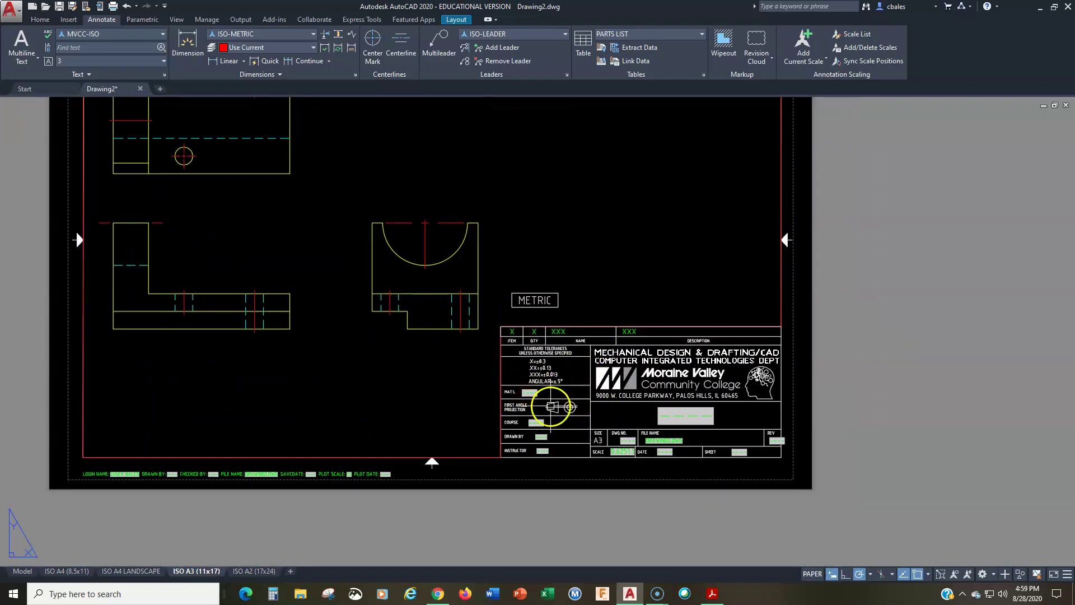
{"action": "left_click", "coordinate": [20, 12]}
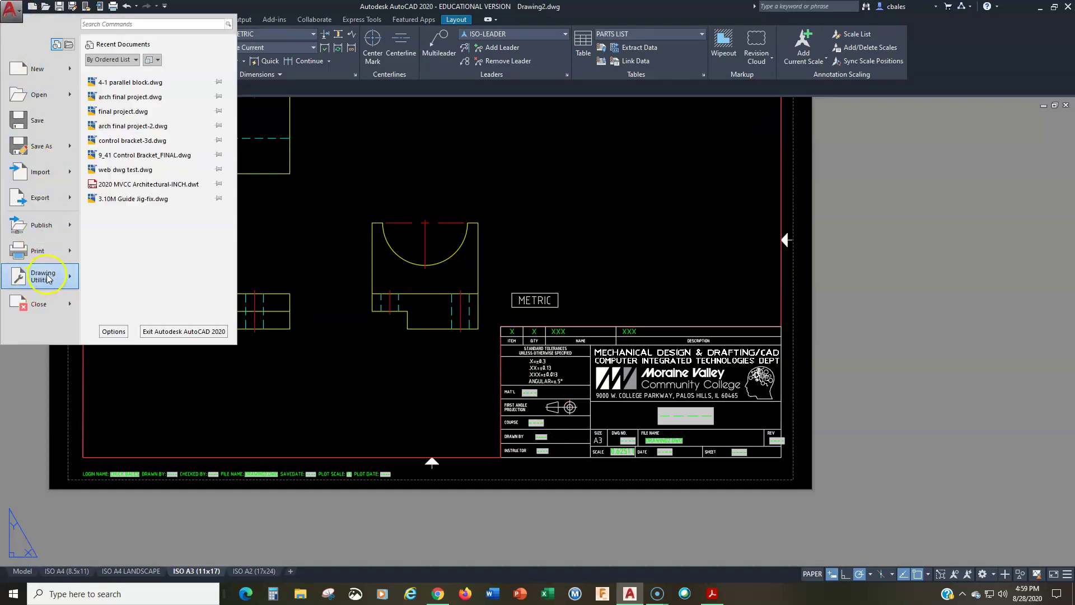
{"action": "mouse_move", "coordinate": [47, 278]}
{"action": "left_click", "coordinate": [160, 89]}
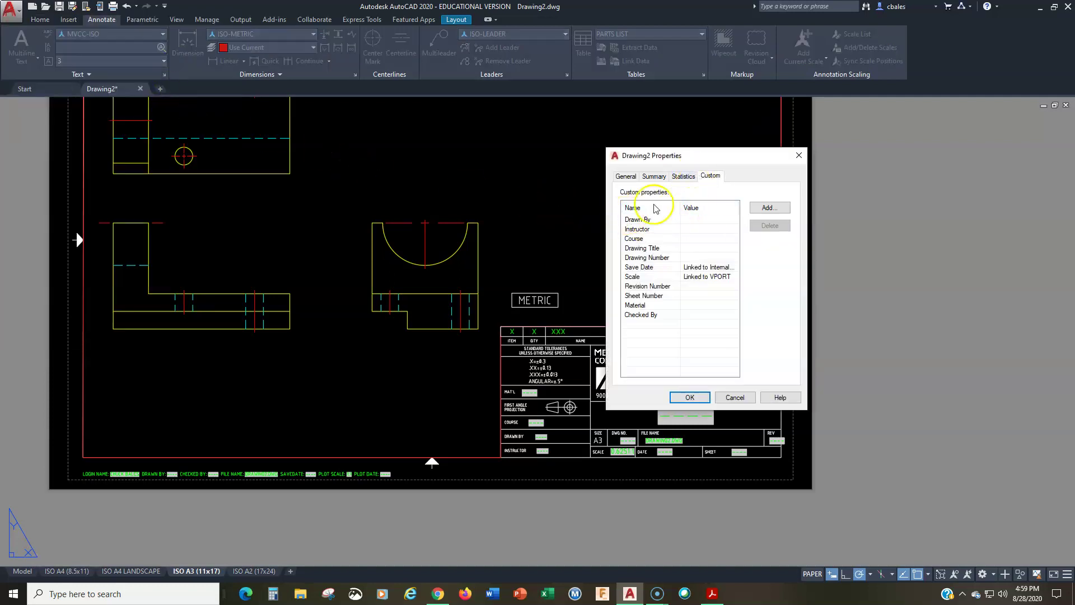
{"action": "left_click", "coordinate": [695, 219]}
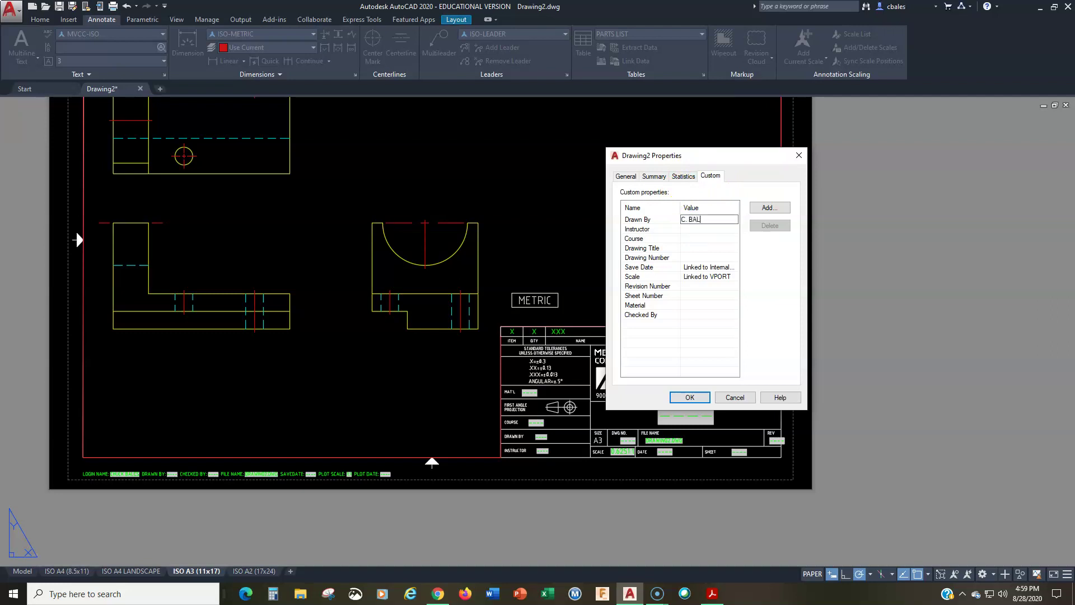
{"action": "left_click", "coordinate": [715, 228]}
Set course MDT-101, title CRADLE SUPPORT, drawing number 4.2, revision 0, sheet 2/4, material N/A and the checker's name, and regenerate the drawing.
{"action": "left_click", "coordinate": [704, 238]}
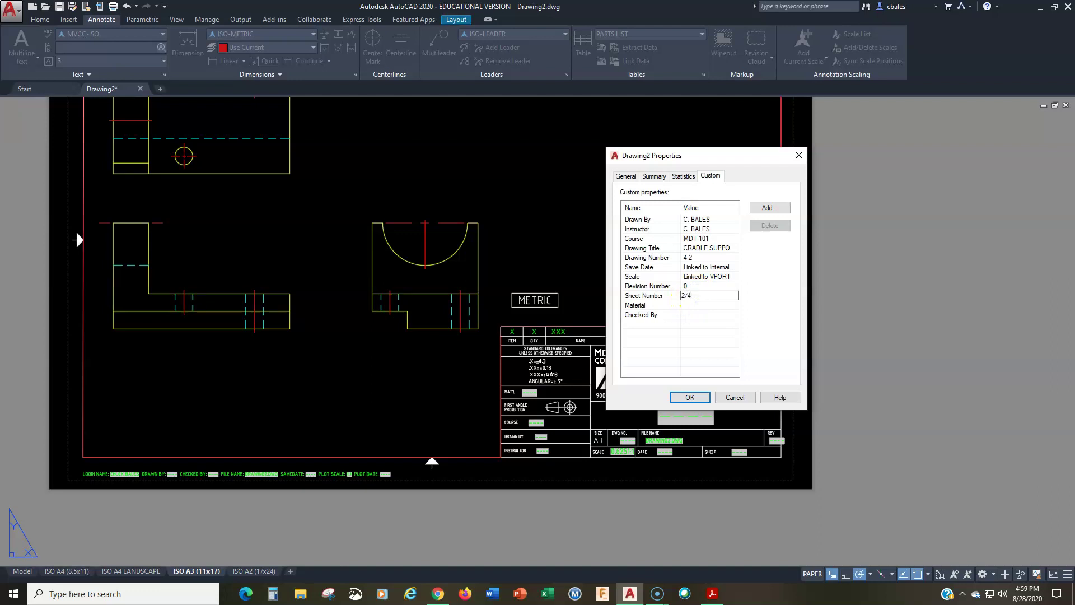
{"action": "left_click", "coordinate": [703, 309]}
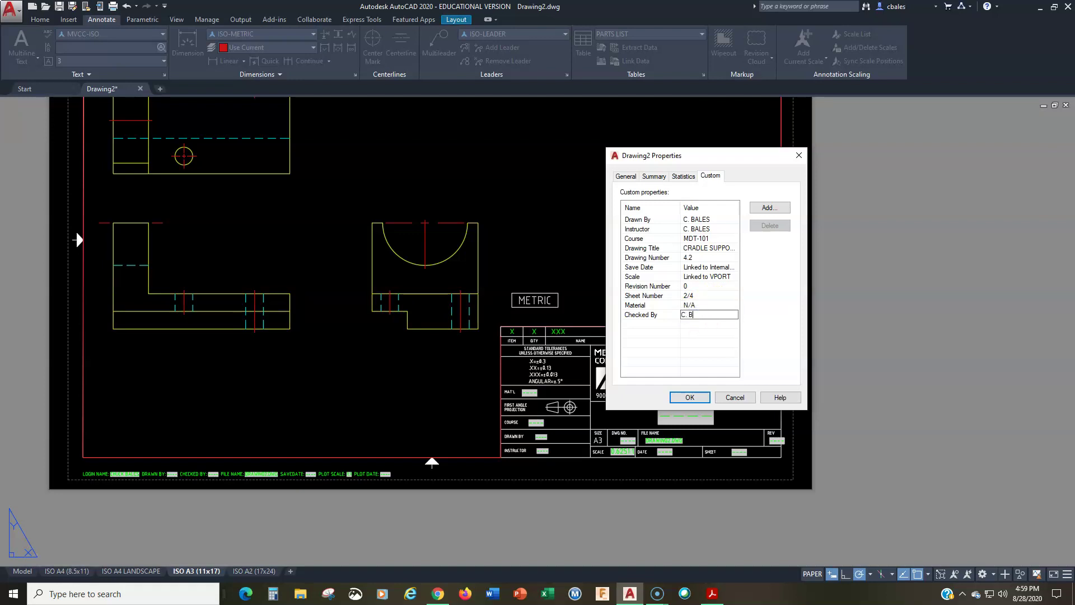
{"action": "left_click", "coordinate": [687, 400]}
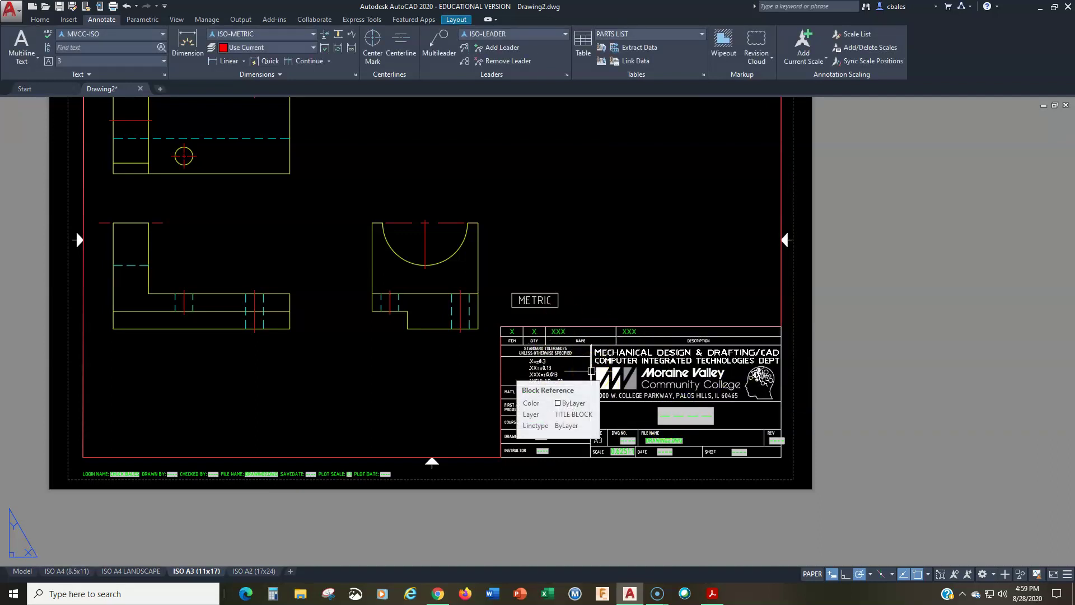
{"action": "type", "text": "regen"}
{"action": "key", "text": "Return"}
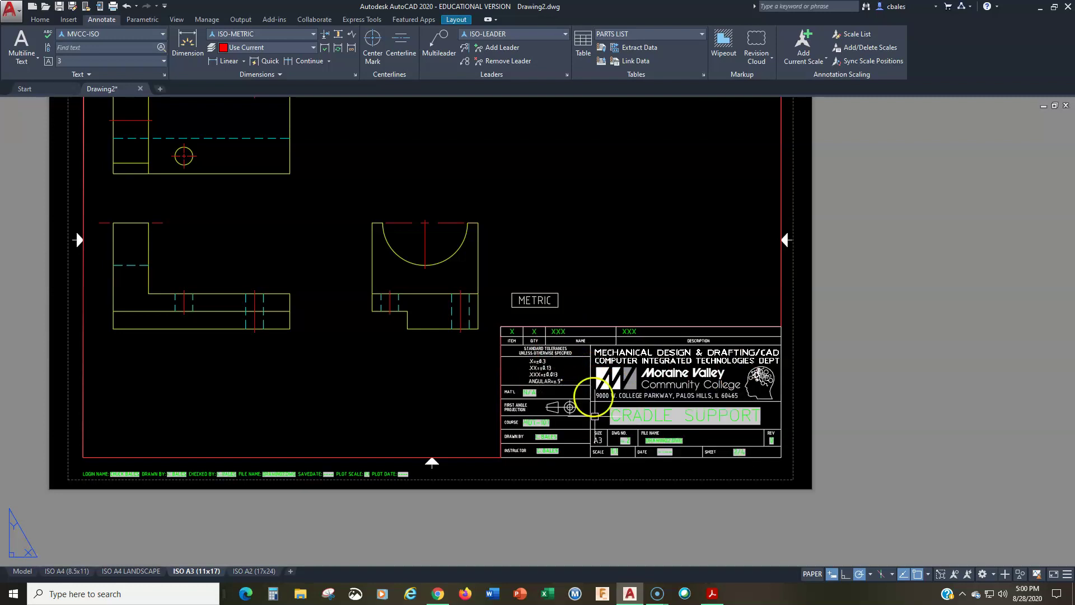
Start plotting the ISO A3 layout and set the paper size to ISO A3 (420.00 x 297.00 MM).
{"action": "scroll", "coordinate": [607, 480], "scroll_direction": "down", "scroll_amount": 3}
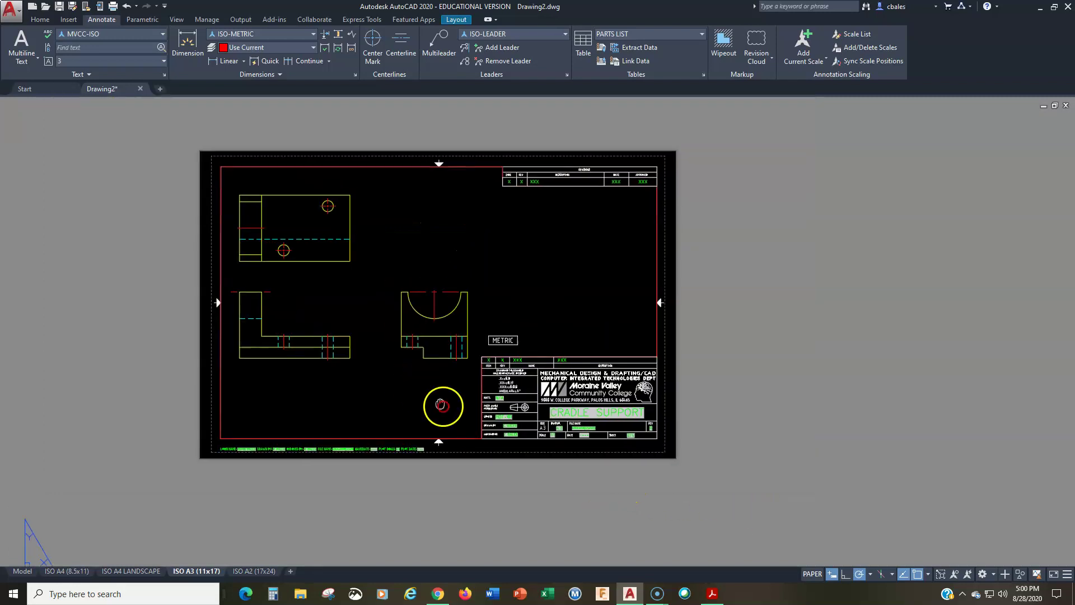
{"action": "left_click", "coordinate": [112, 6]}
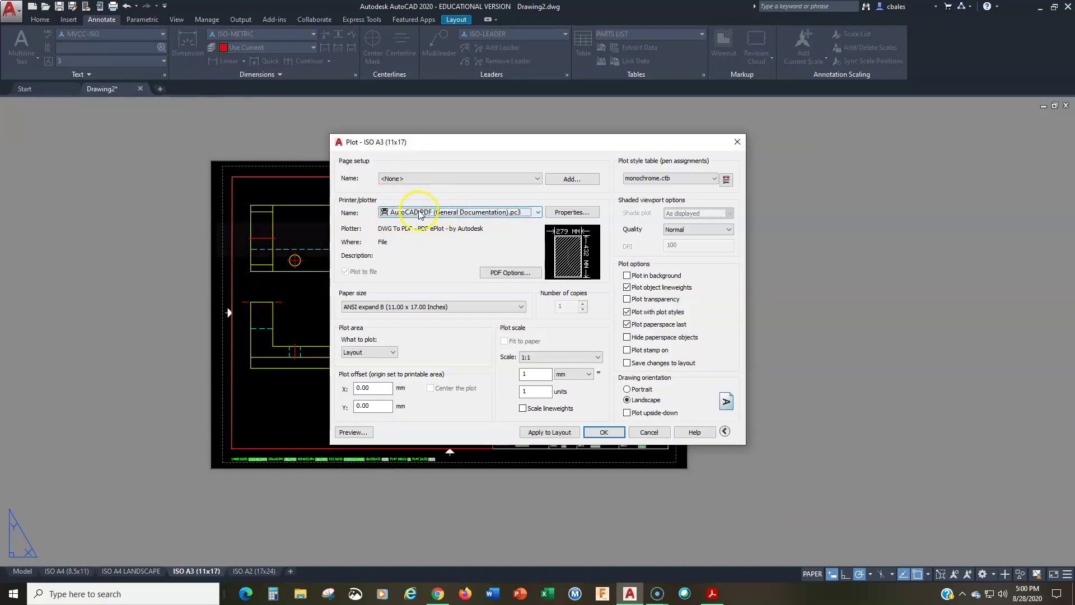
{"action": "left_click", "coordinate": [396, 308]}
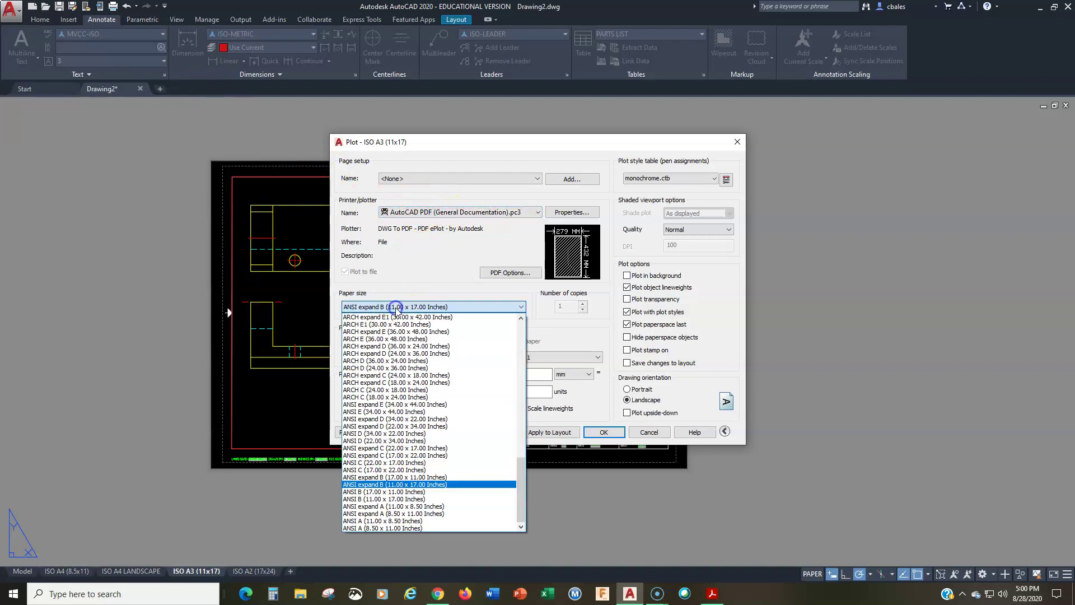
{"action": "scroll", "coordinate": [395, 399], "scroll_direction": "down", "scroll_amount": 3}
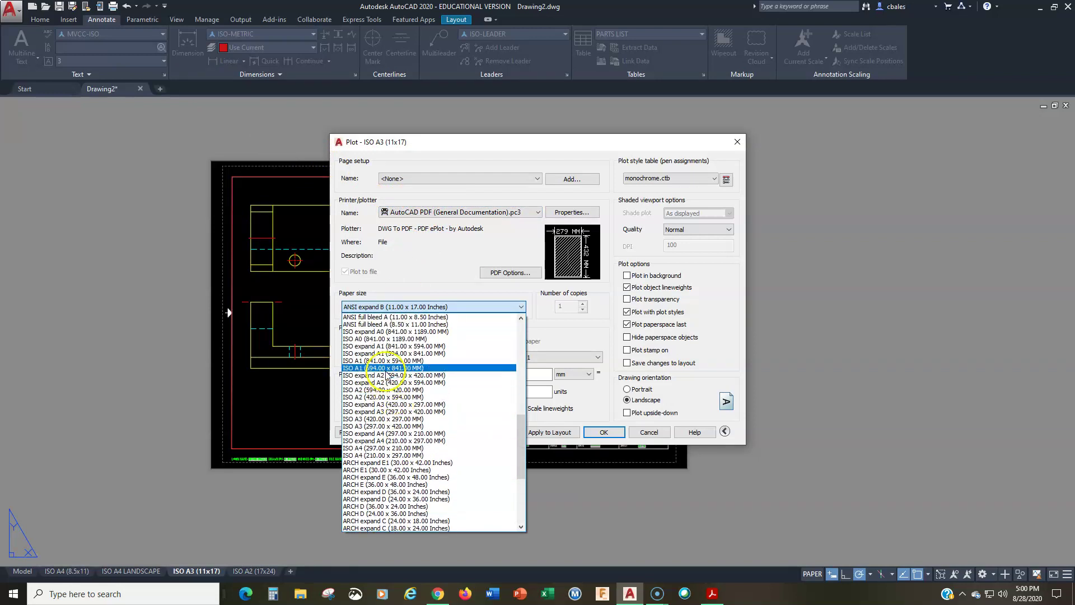
{"action": "left_click", "coordinate": [383, 420]}
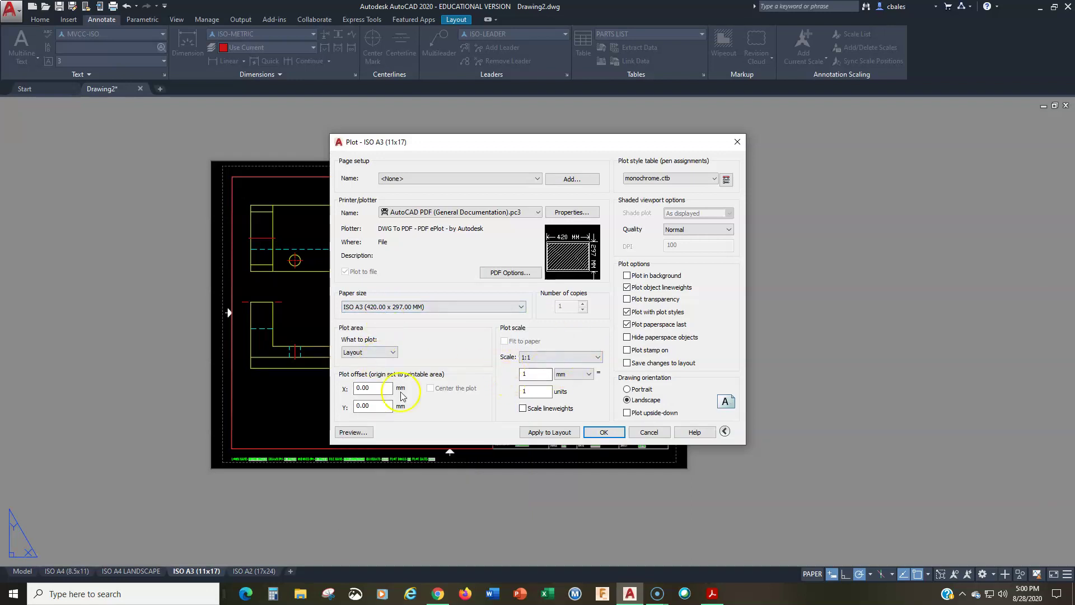
Preview the plot and output it as Drawing2-ISO A3 (11x17).pdf in Documents, overwriting the existing file.
{"action": "left_click", "coordinate": [353, 432]}
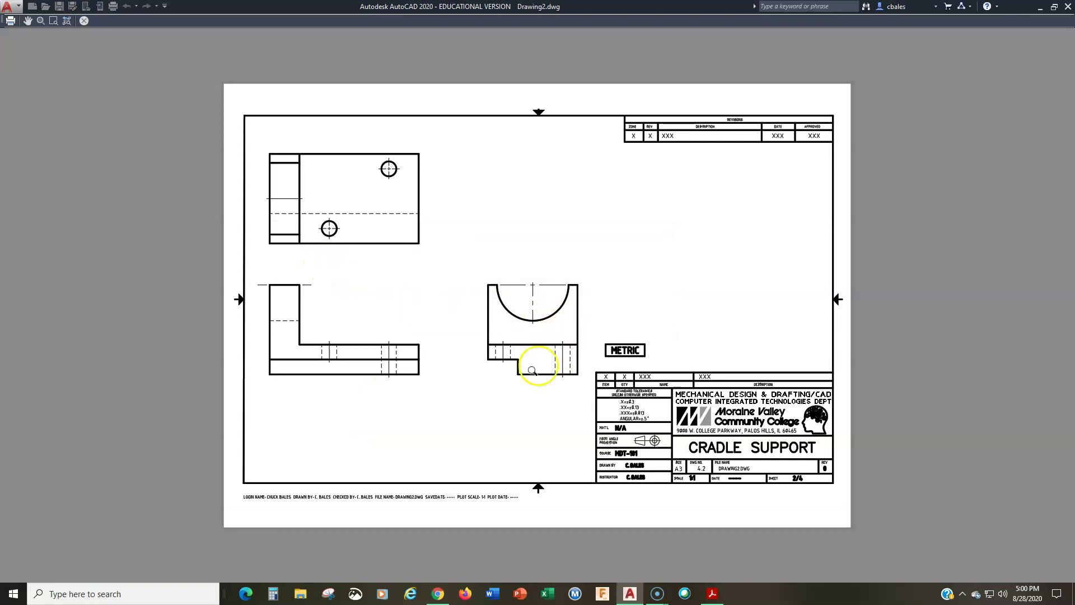
{"action": "scroll", "coordinate": [510, 385], "scroll_direction": "up", "scroll_amount": 3}
{"action": "scroll", "coordinate": [510, 385], "scroll_direction": "down", "scroll_amount": 3}
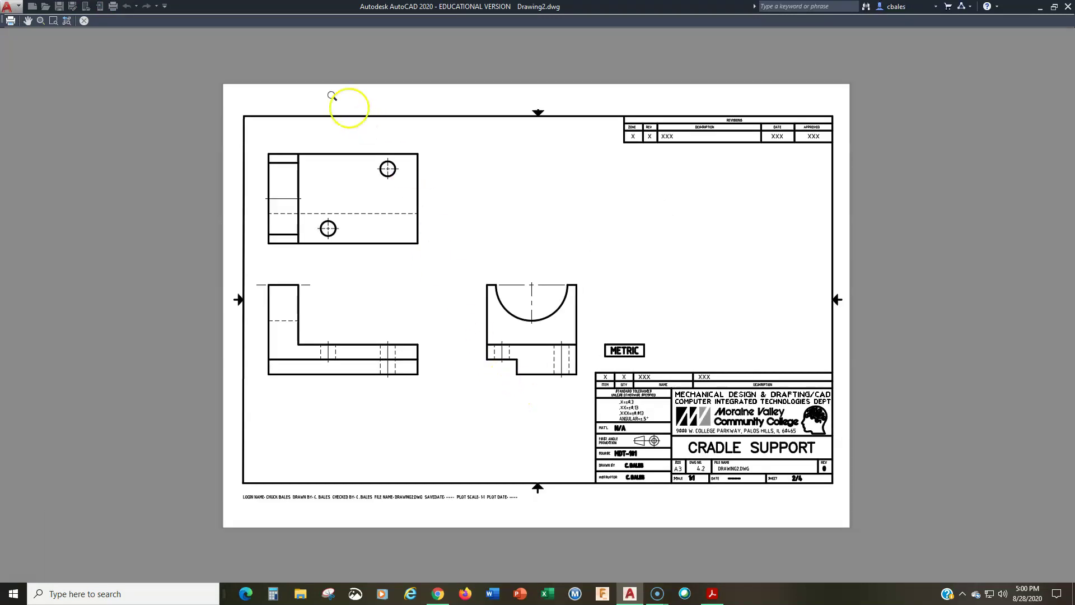
{"action": "left_click", "coordinate": [10, 21]}
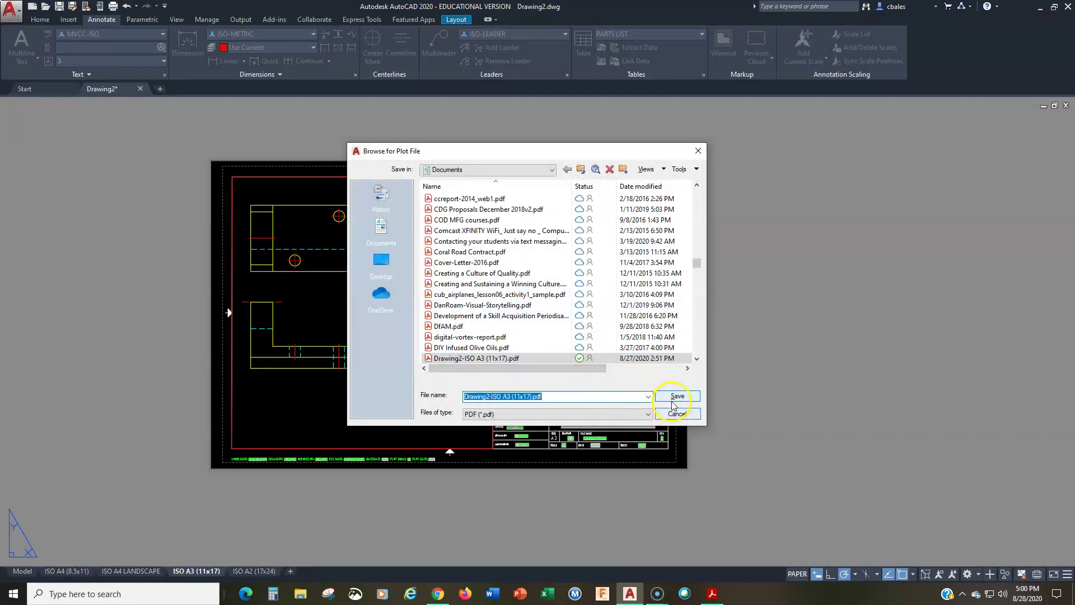
{"action": "left_click", "coordinate": [674, 396]}
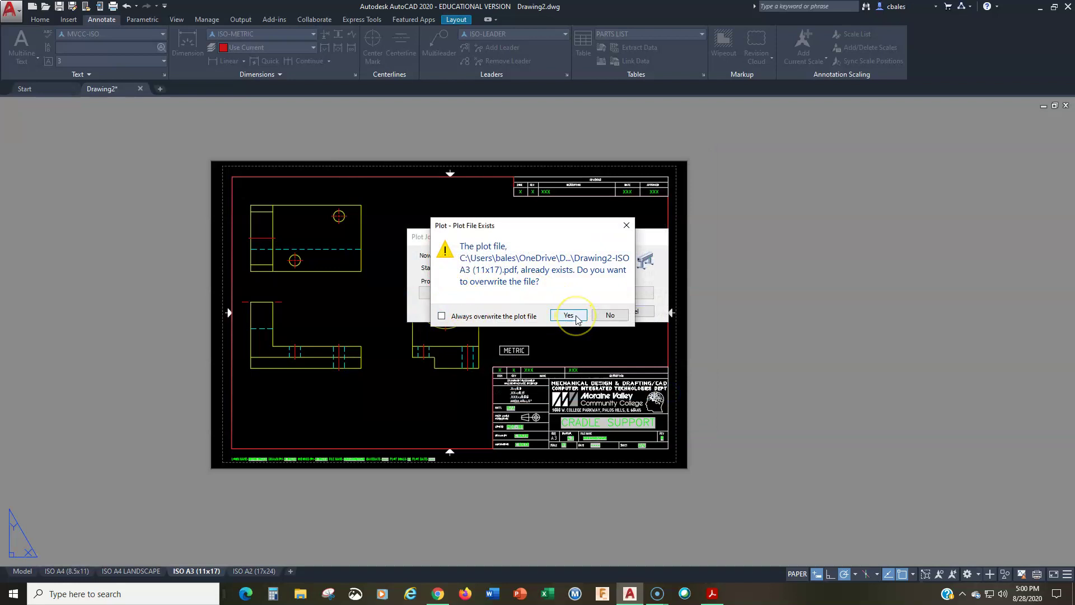
{"action": "left_click", "coordinate": [606, 318]}
{"action": "left_click", "coordinate": [569, 316]}
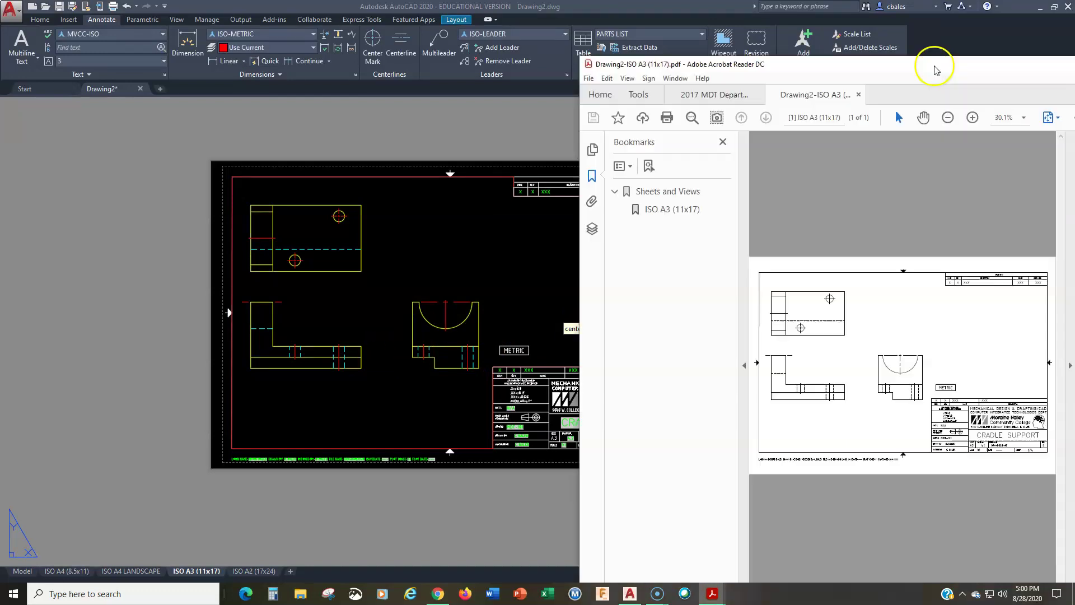
Bring the Acrobat Reader window fully into view and collapse both side panes to examine the plotted sheet.
{"action": "left_click_drag", "start_coordinate": [934, 56], "coordinate": [576, 56]}
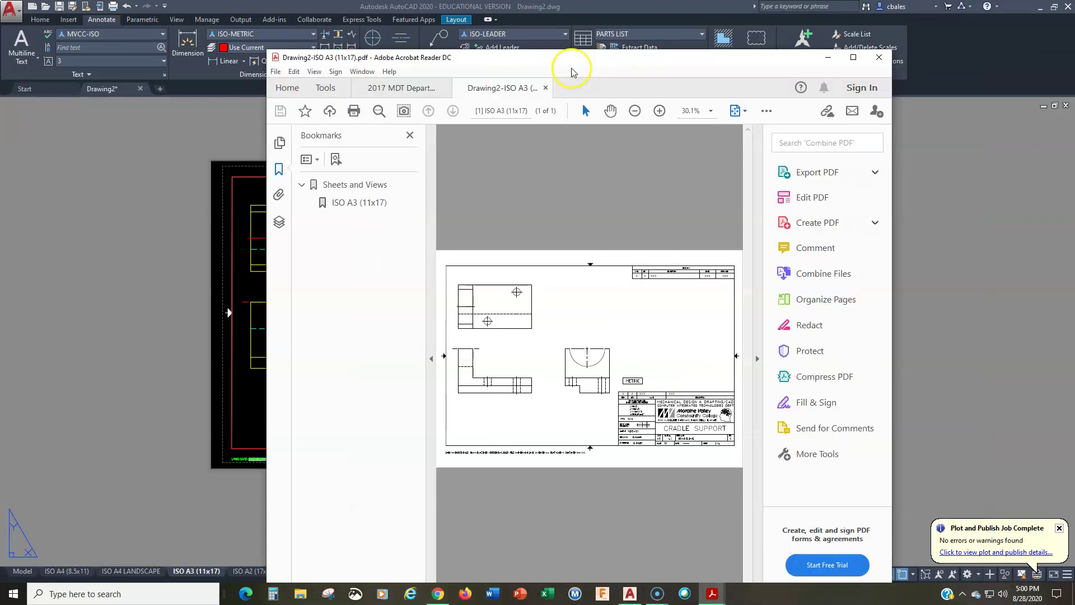
{"action": "left_click", "coordinate": [432, 360]}
{"action": "left_click", "coordinate": [758, 358]}
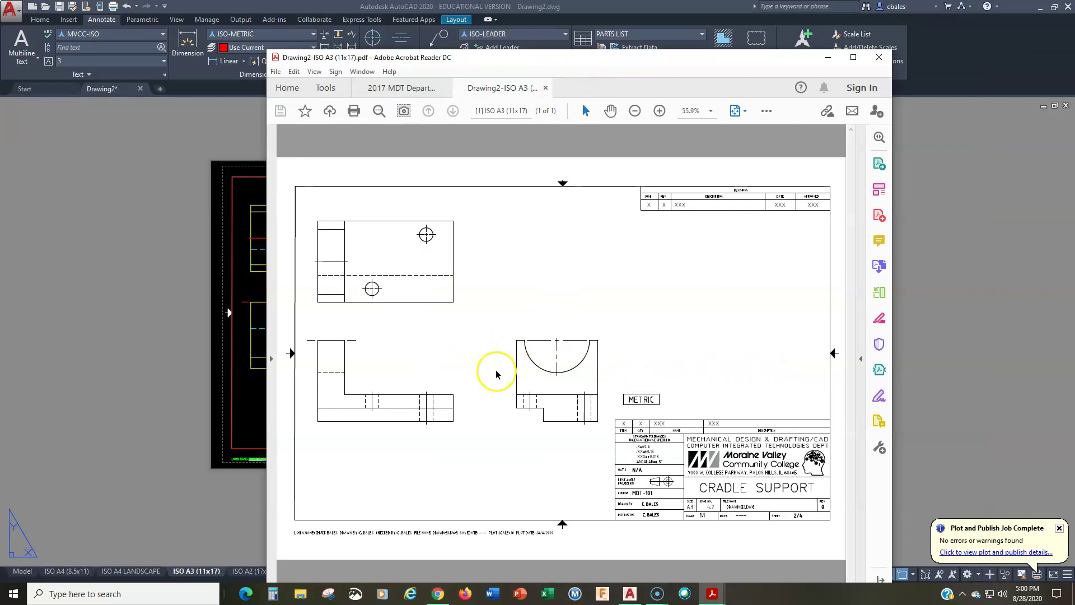